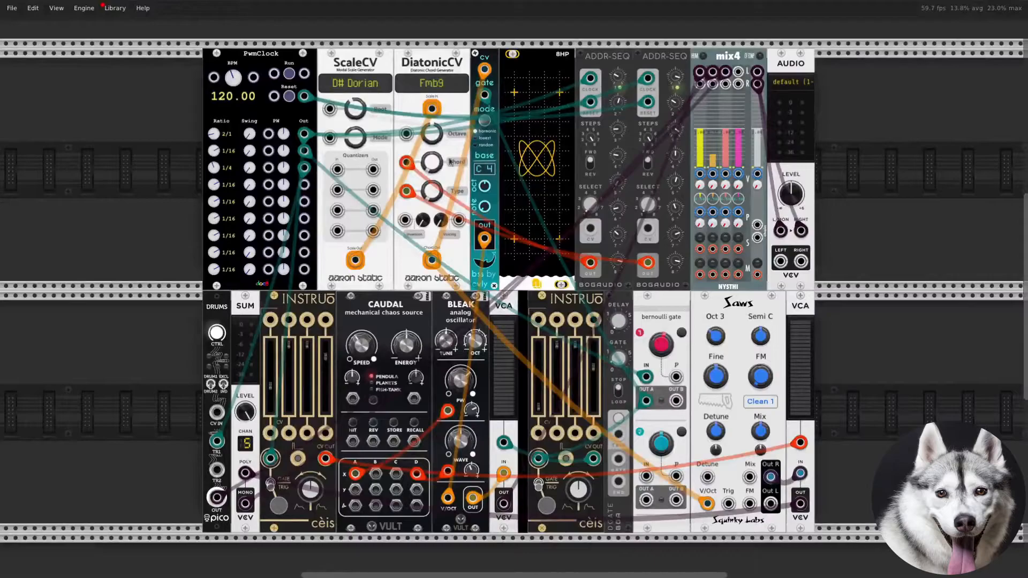
- Start the PwmClock and spread it, ScaleCV, DiatonicCV and the teal module apart along the upper row
{"action": "left_click", "coordinate": [289, 73]}
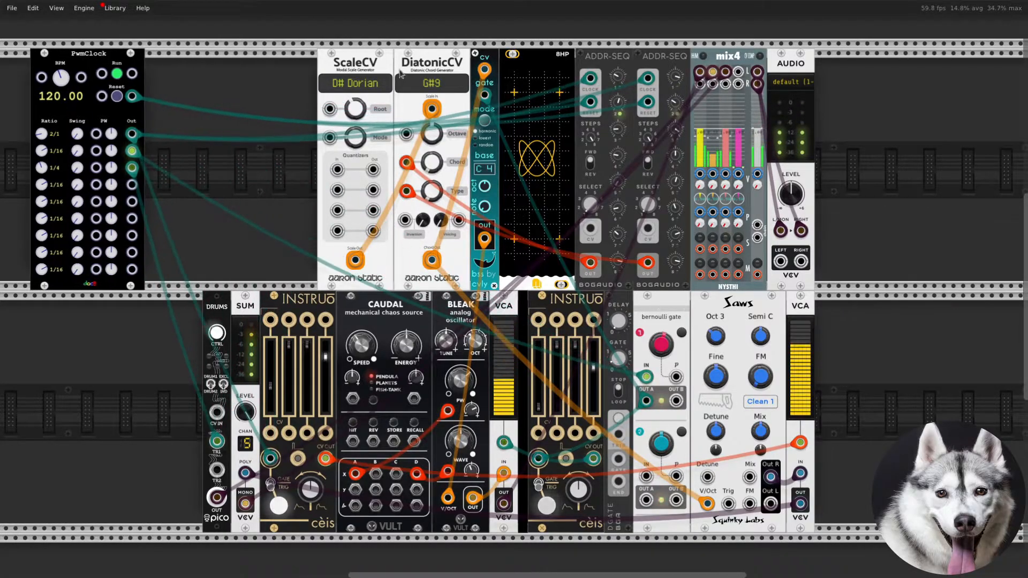
{"action": "left_click_drag", "start_coordinate": [461, 40], "coordinate": [348, 59]}
{"action": "left_click_drag", "start_coordinate": [348, 60], "coordinate": [214, 60]}
{"action": "left_click", "coordinate": [375, 69]}
{"action": "left_click_drag", "start_coordinate": [485, 58], "coordinate": [408, 58]}
- Spread the Drums, Sum, Cèis, Caudal and Bleak modules apart along the lower row
{"action": "left_click_drag", "start_coordinate": [219, 307], "coordinate": [46, 307]}
{"action": "left_click_drag", "start_coordinate": [245, 308], "coordinate": [121, 308]}
{"action": "left_click_drag", "start_coordinate": [294, 310], "coordinate": [169, 311]}
{"action": "left_click_drag", "start_coordinate": [386, 316], "coordinate": [300, 316]}
{"action": "mouse_move", "coordinate": [476, 320]}
{"action": "left_mouse_down"}
{"action": "mouse_move", "coordinate": [438, 320]}
{"action": "mouse_move", "coordinate": [475, 312]}
{"action": "left_mouse_up"}
- Move the Audio, mix4, scope and Saws modules apart so each one stands on its own
{"action": "left_click_drag", "start_coordinate": [791, 63], "coordinate": [963, 63]}
{"action": "left_click_drag", "start_coordinate": [728, 107], "coordinate": [891, 107]}
{"action": "left_click_drag", "start_coordinate": [539, 246], "coordinate": [510, 246]}
{"action": "left_click_drag", "start_coordinate": [739, 303], "coordinate": [916, 303]}
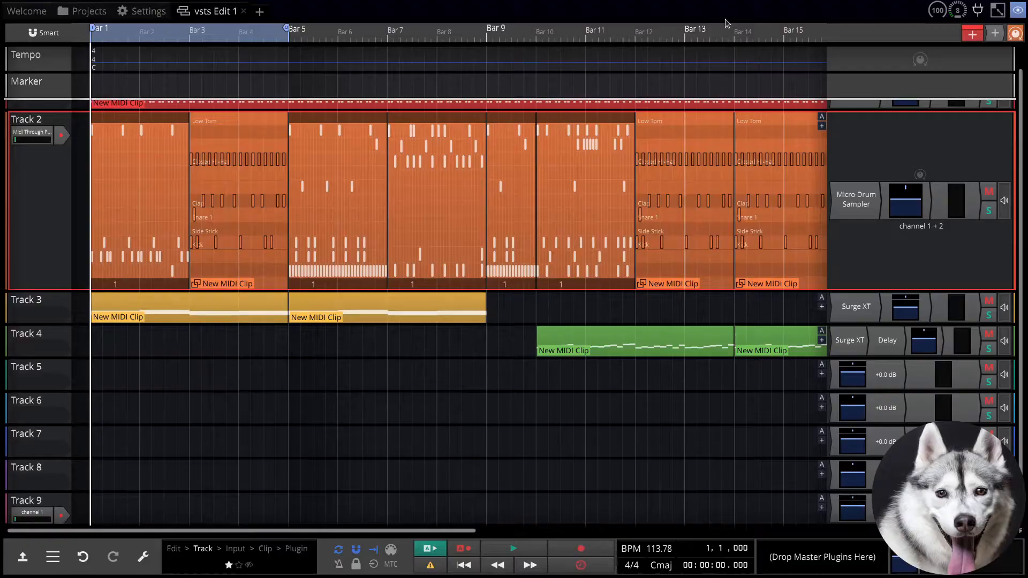
- Switch to Waveform, open Track 2's Micro Drum Sampler and Track 3's Surge XT, and arrange their windows side by side
{"action": "double_click", "coordinate": [856, 199]}
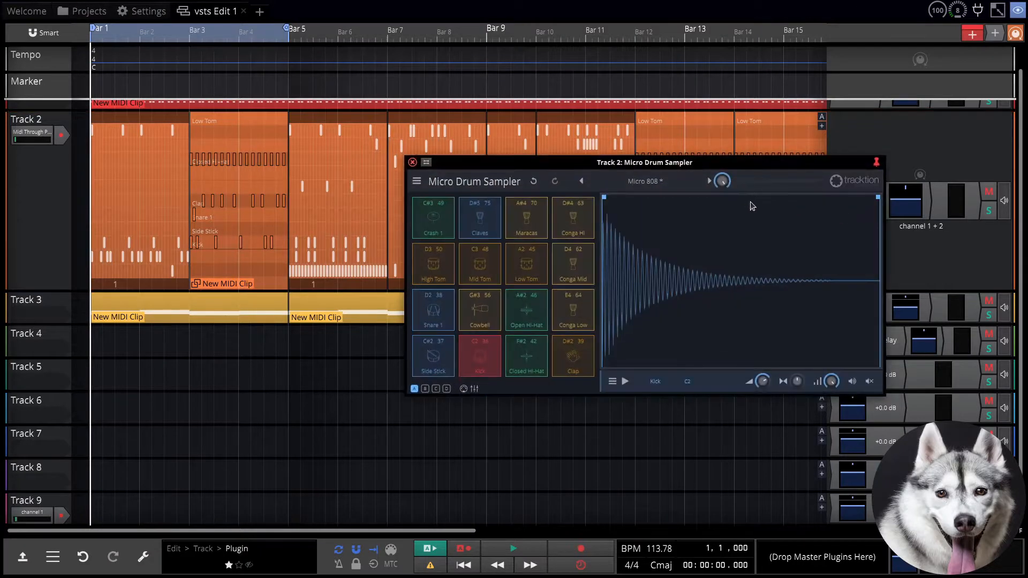
{"action": "left_click_drag", "start_coordinate": [764, 163], "coordinate": [555, 222]}
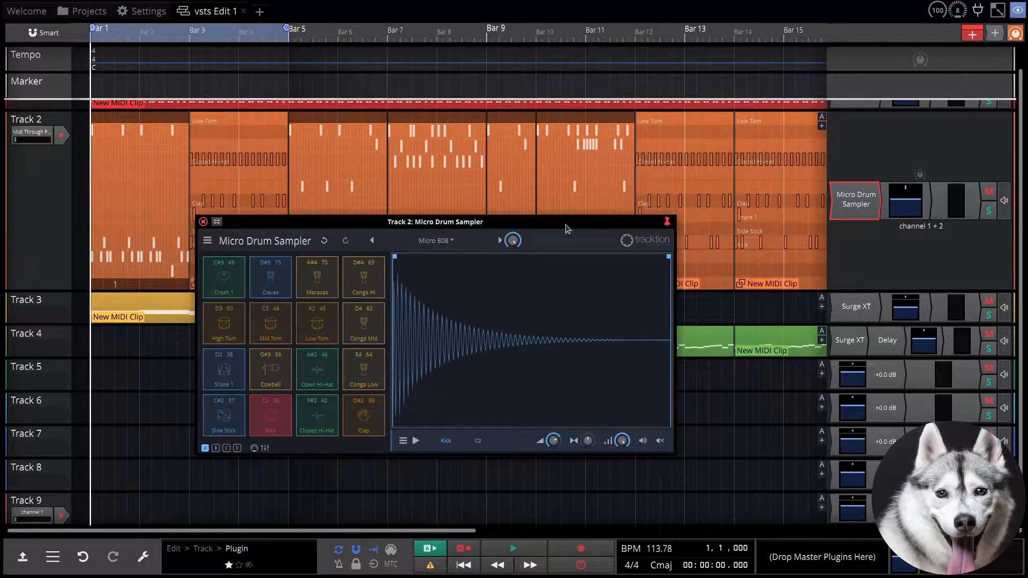
{"action": "double_click", "coordinate": [861, 305]}
{"action": "left_click_drag", "start_coordinate": [502, 188], "coordinate": [801, 156]}
{"action": "left_click_drag", "start_coordinate": [335, 221], "coordinate": [308, 262]}
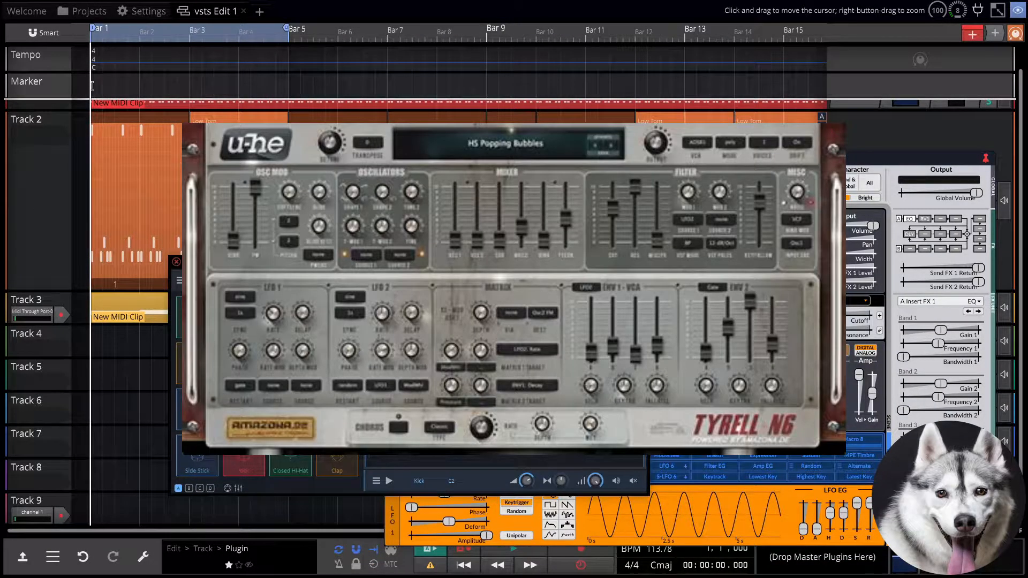
- Play the edit, extend the loop end to bar 17, and restart playback from the beginning
{"action": "key", "text": "space"}
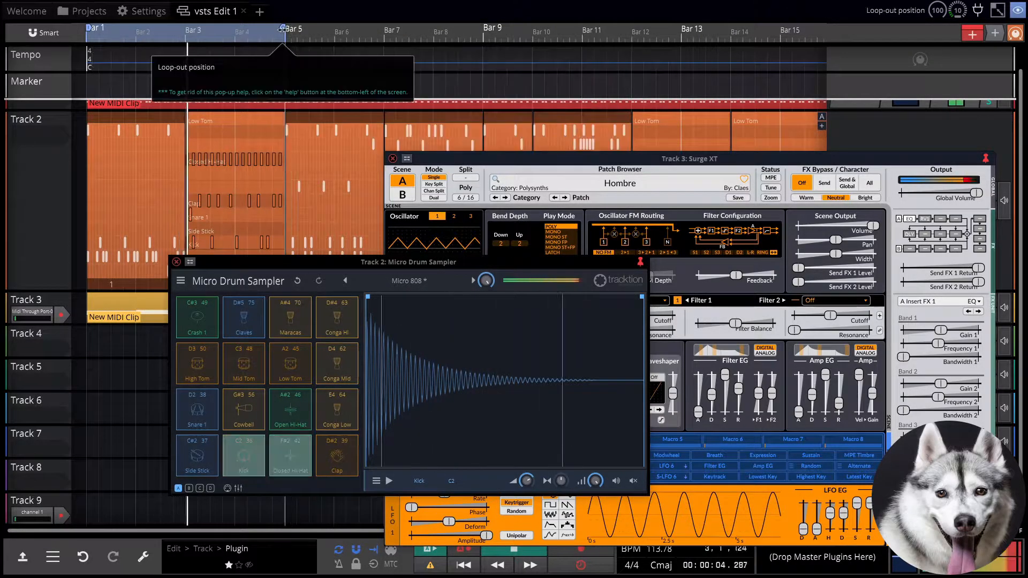
{"action": "mouse_move", "coordinate": [283, 28]}
{"action": "left_mouse_down"}
{"action": "mouse_move", "coordinate": [789, 30]}
{"action": "mouse_move", "coordinate": [806, 48]}
{"action": "mouse_move", "coordinate": [734, 47]}
{"action": "mouse_move", "coordinate": [753, 45]}
{"action": "left_mouse_up"}
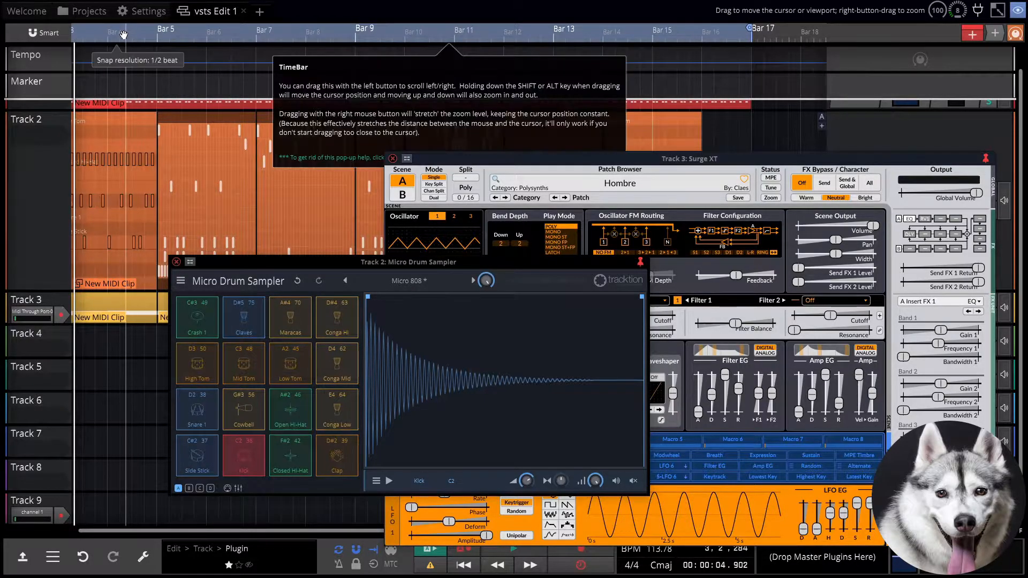
{"action": "left_click_drag", "start_coordinate": [123, 35], "coordinate": [464, 42]}
{"action": "left_click", "coordinate": [91, 85]}
{"action": "left_click", "coordinate": [88, 86]}
{"action": "key", "text": "space"}
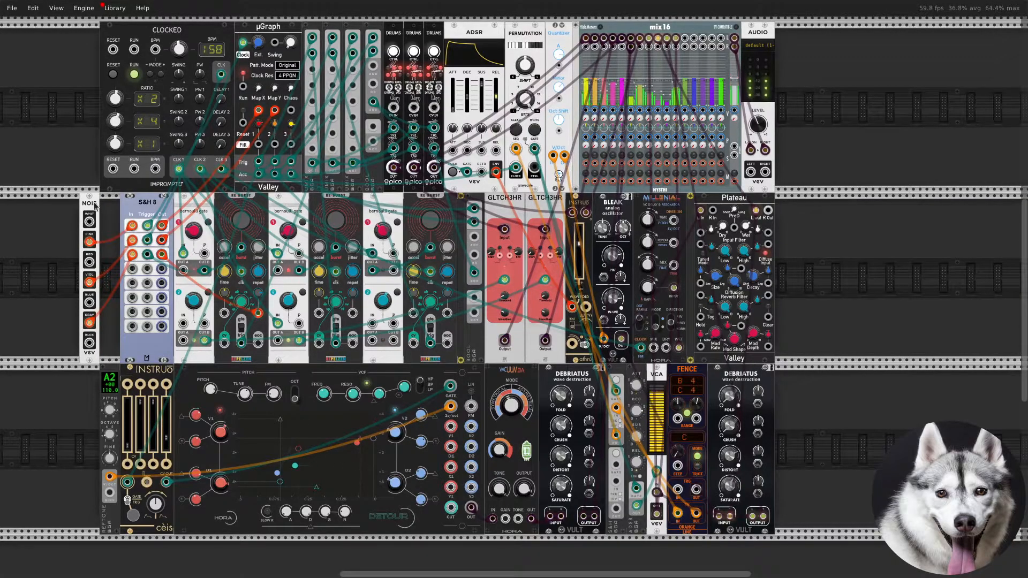
- Switch to VCV Rack, delete the VCV noise module and add the Bogaudio noise module in its place
{"action": "key", "text": "Delete"}
{"action": "right_click", "coordinate": [92, 252]}
{"action": "type", "text": "noise"}
{"action": "left_click", "coordinate": [248, 160]}
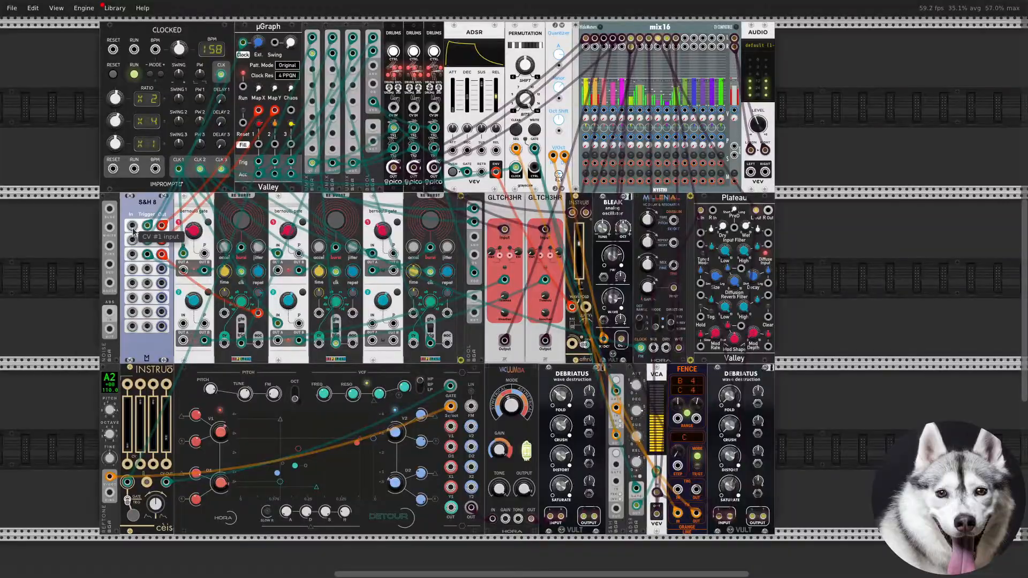
- Patch the new noise module's outputs into the S&H 8 module's inputs
{"action": "left_click_drag", "start_coordinate": [132, 258], "coordinate": [132, 256]}
{"action": "right_click", "coordinate": [110, 246]}
{"action": "left_click_drag", "start_coordinate": [130, 300], "coordinate": [132, 241]}
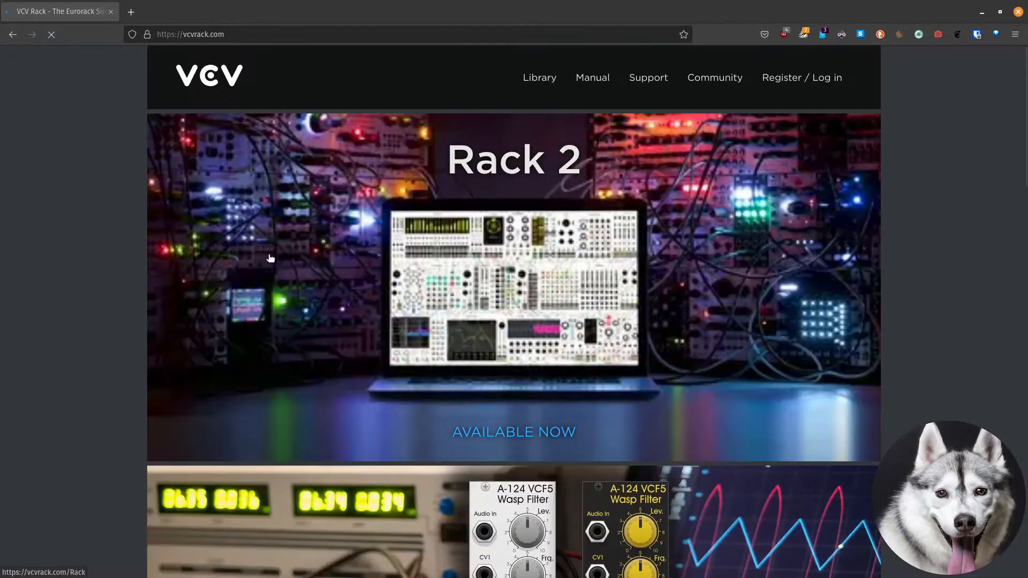
- Open the Rack 2 page on vcvrack.com in the browser and go to its Get Rack 2 section
{"action": "left_click", "coordinate": [503, 435]}
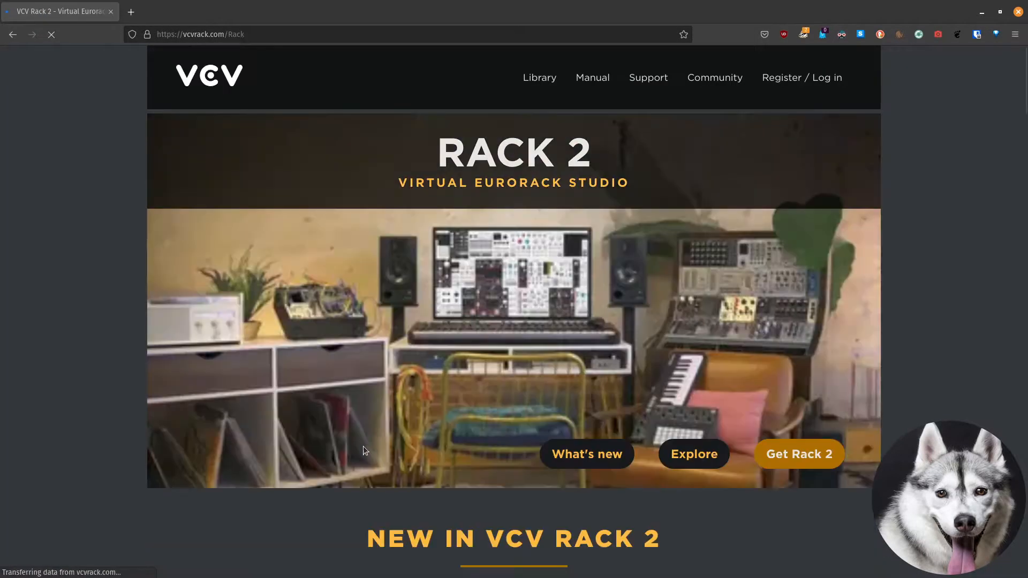
{"action": "left_click", "coordinate": [770, 445]}
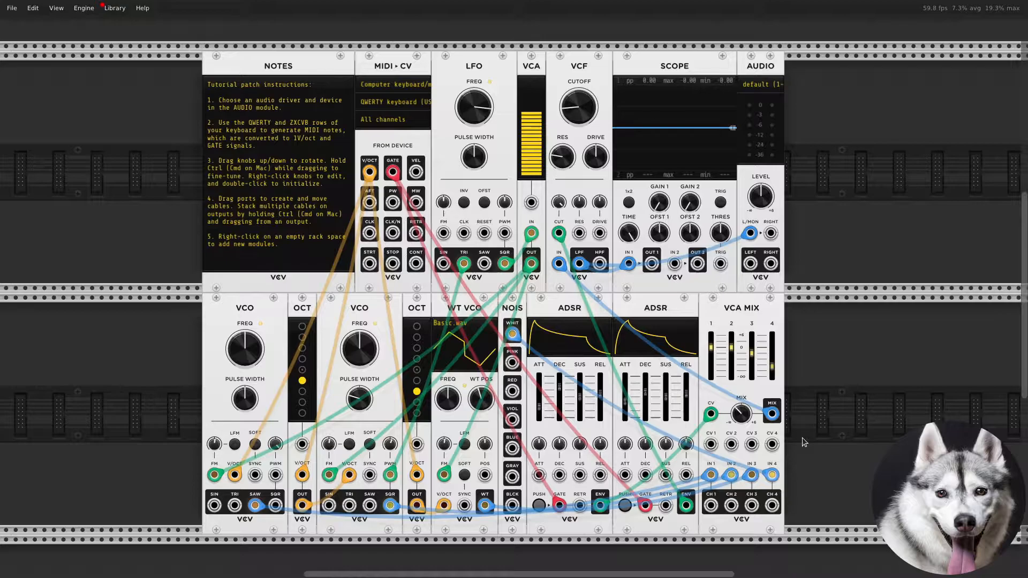
- Return to VCV Rack and move the Notes module away from the MIDI-CV module
{"action": "left_click_drag", "start_coordinate": [274, 66], "coordinate": [203, 72]}
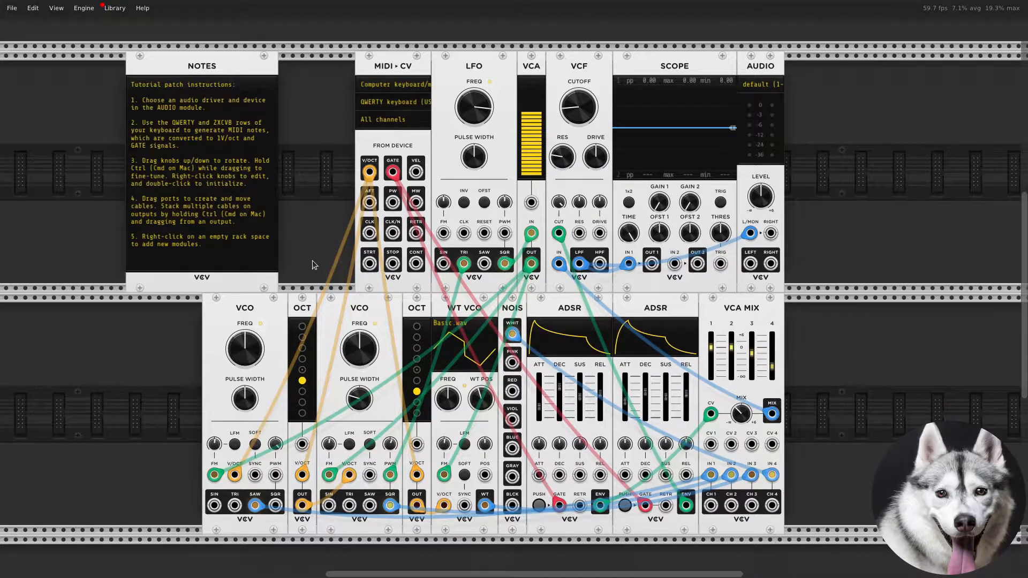
- Switch the Audio module's driver to PulseAudio and then to JACK
{"action": "left_click", "coordinate": [777, 86]}
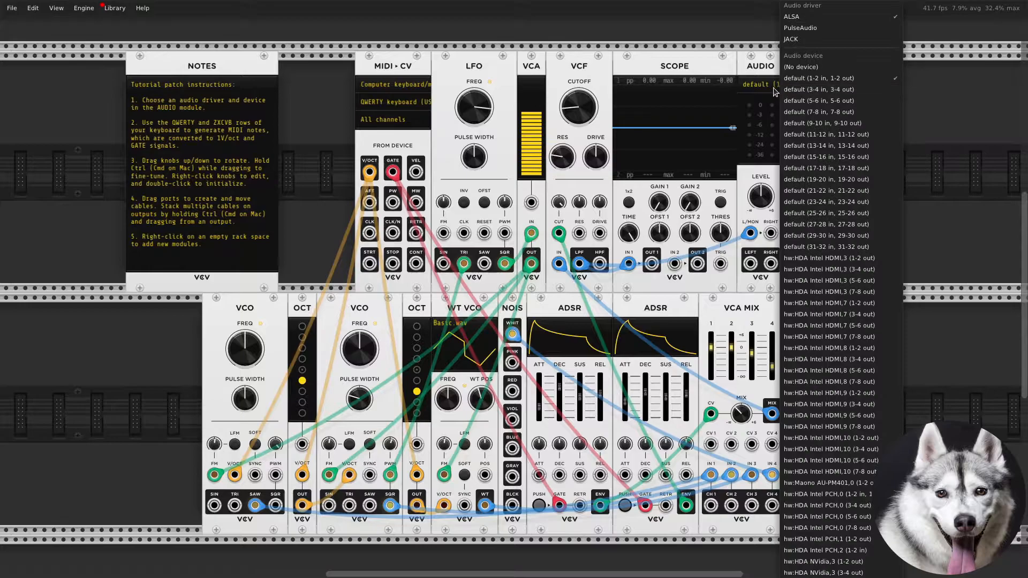
{"action": "left_click", "coordinate": [801, 27]}
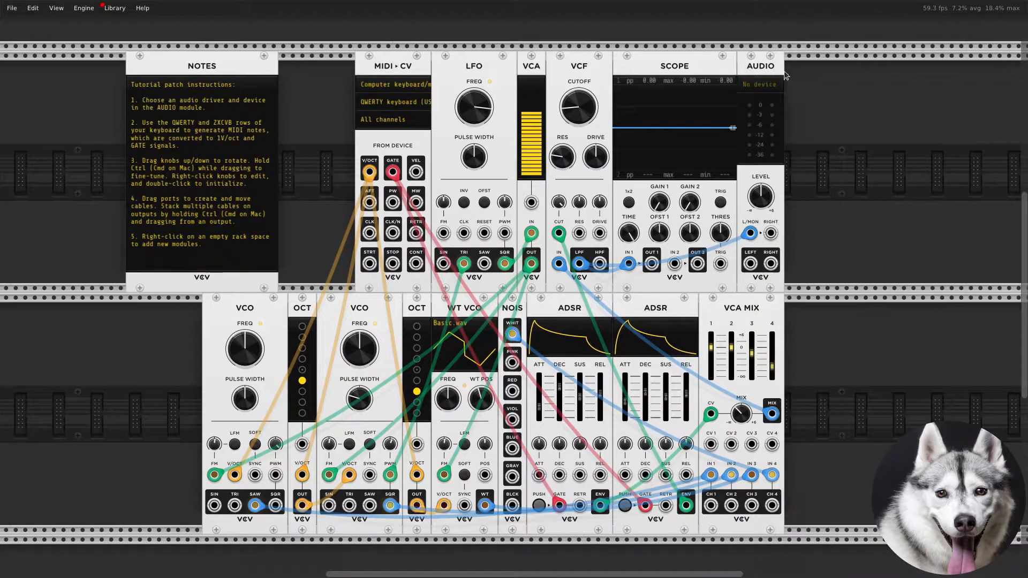
{"action": "left_click", "coordinate": [776, 86]}
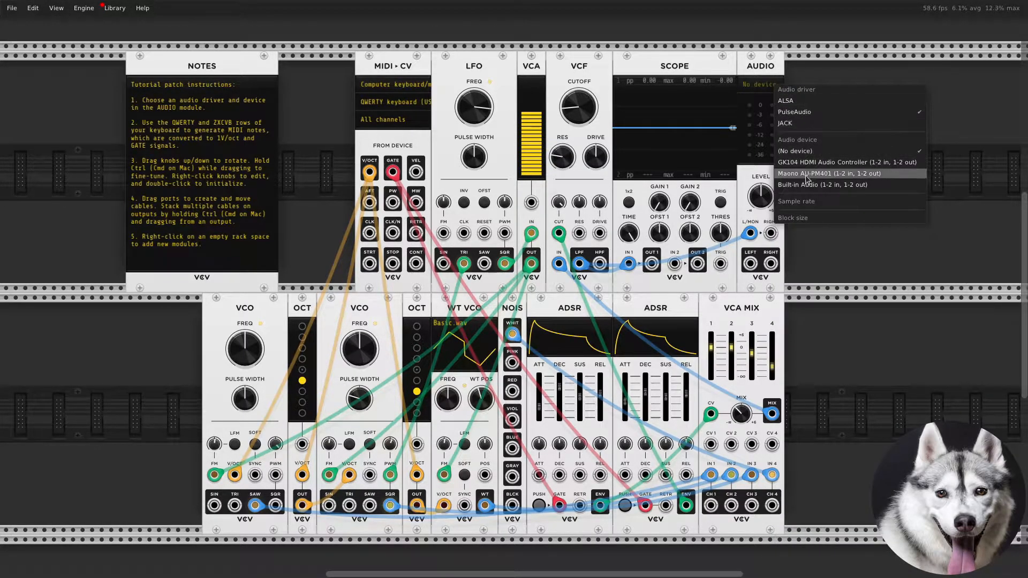
{"action": "left_click", "coordinate": [811, 122]}
- Set the Audio module to the ALSA driver with the default (1-2 in, 1-2 out) device
{"action": "left_click", "coordinate": [768, 86]}
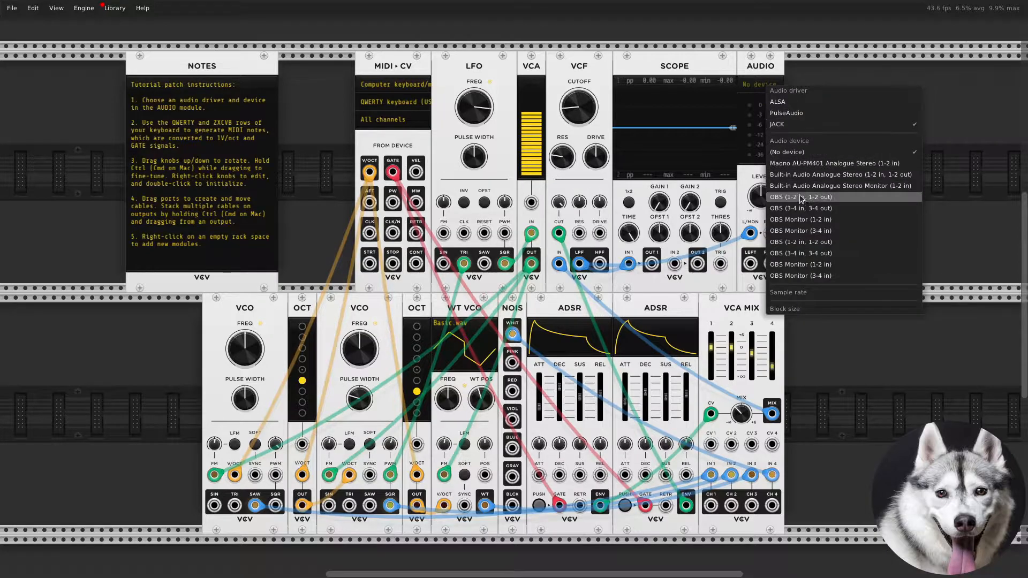
{"action": "left_click", "coordinate": [793, 108]}
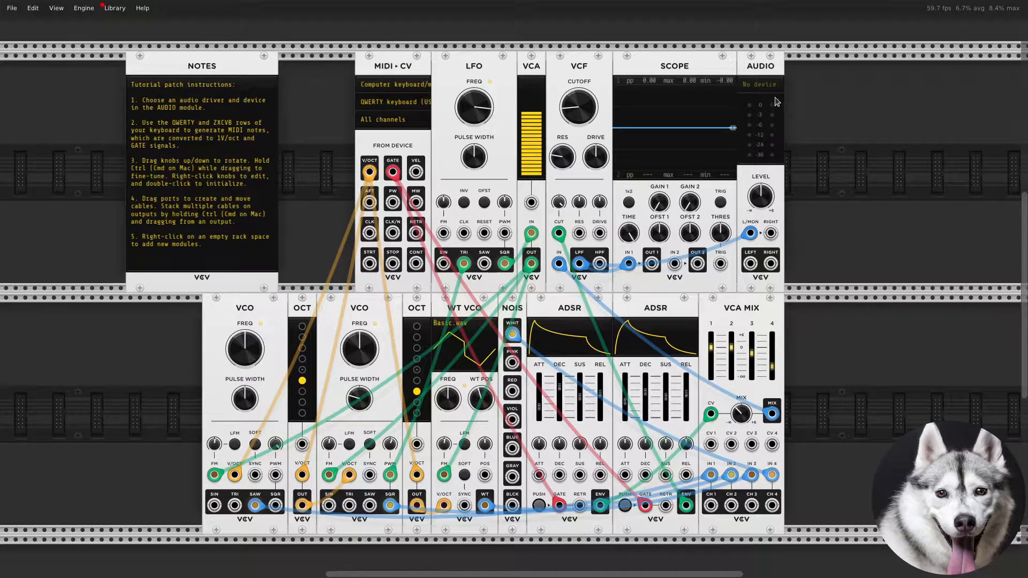
{"action": "left_click", "coordinate": [776, 89]}
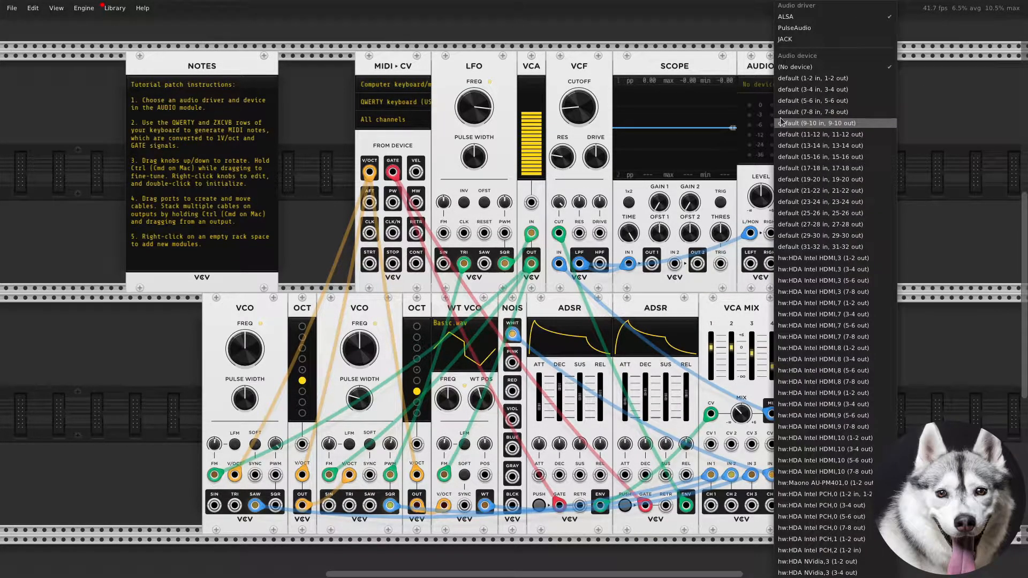
{"action": "left_click", "coordinate": [794, 86]}
- Move the MIDI-CV module away from the LFO and examine its available MIDI devices and drivers
{"action": "left_click_drag", "start_coordinate": [396, 67], "coordinate": [364, 65]}
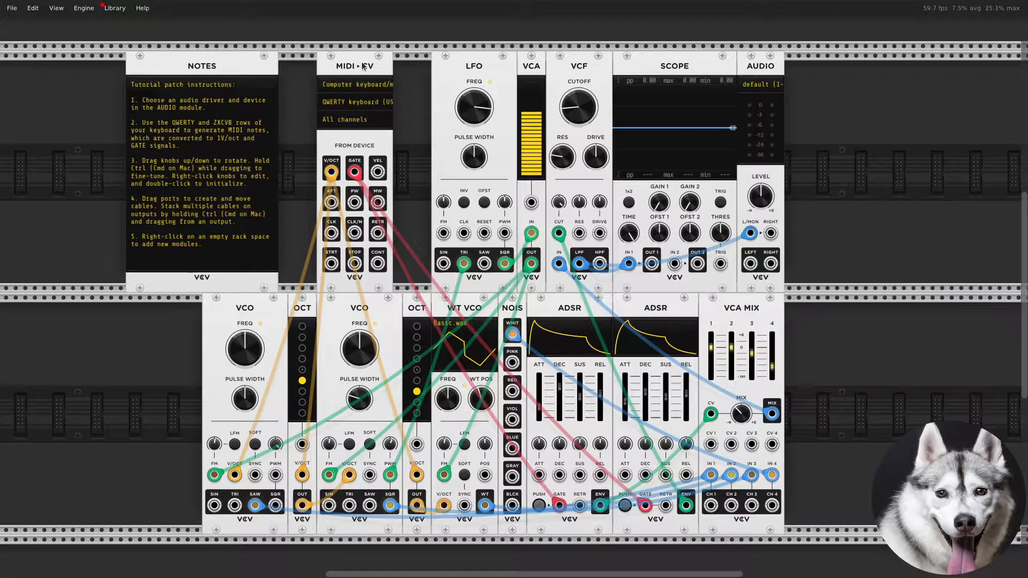
{"action": "left_click", "coordinate": [362, 103]}
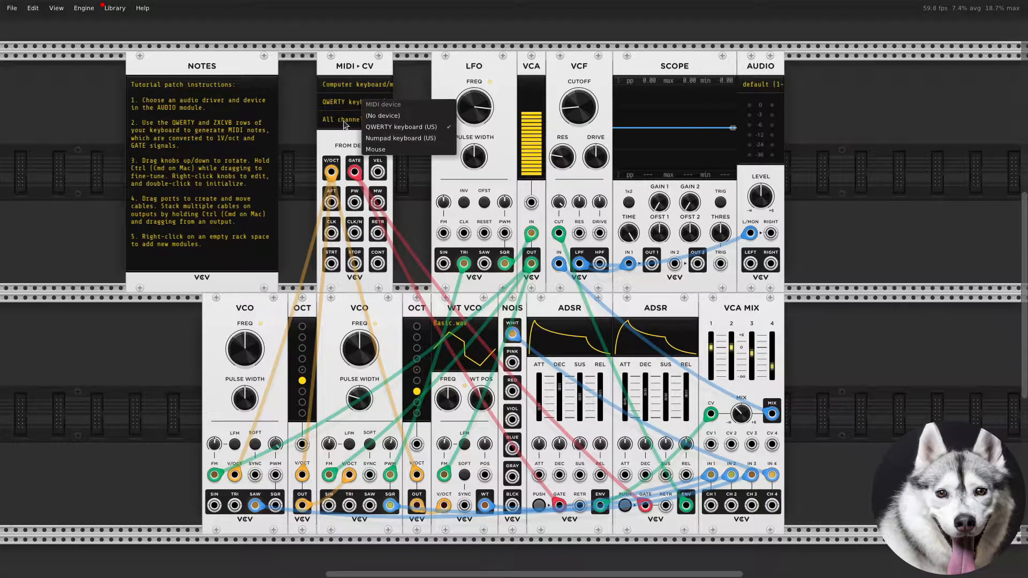
{"action": "left_click", "coordinate": [336, 87]}
{"action": "left_click", "coordinate": [340, 86]}
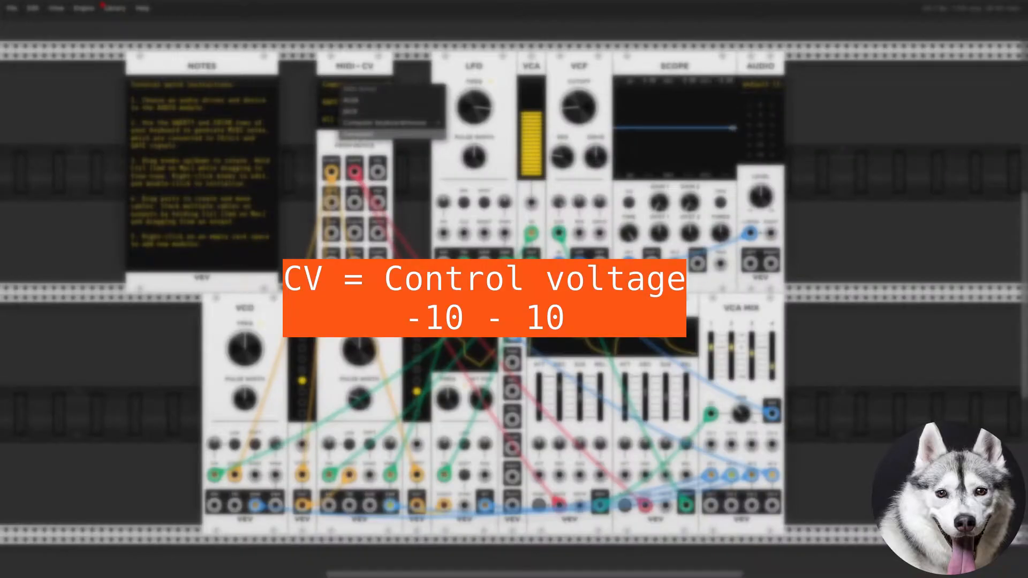
{"action": "left_click", "coordinate": [301, 108]}
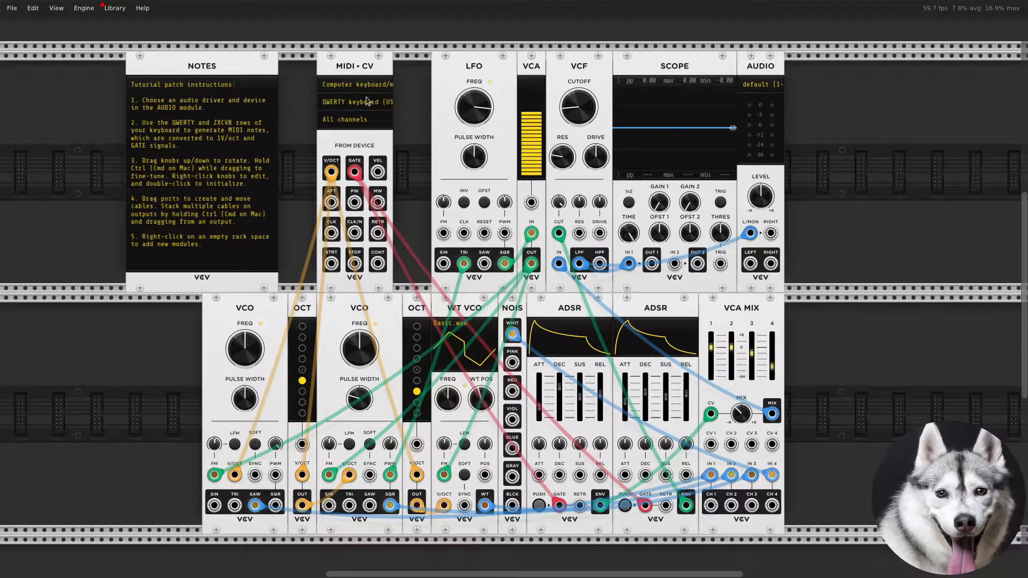
- Turn the LFO's frequency knob slightly and reset it to its default value
{"action": "mouse_move", "coordinate": [464, 111]}
{"action": "mouse_move", "coordinate": [464, 111]}
{"action": "left_mouse_down"}
{"action": "mouse_move", "coordinate": [465, 98]}
{"action": "mouse_move", "coordinate": [466, 113]}
{"action": "left_mouse_up"}
{"action": "double_click", "coordinate": [466, 114]}
- Pull new cables of different colours out of the MIDI-CV velocity output and release them unconnected
{"action": "left_click_drag", "start_coordinate": [378, 171], "coordinate": [420, 128]}
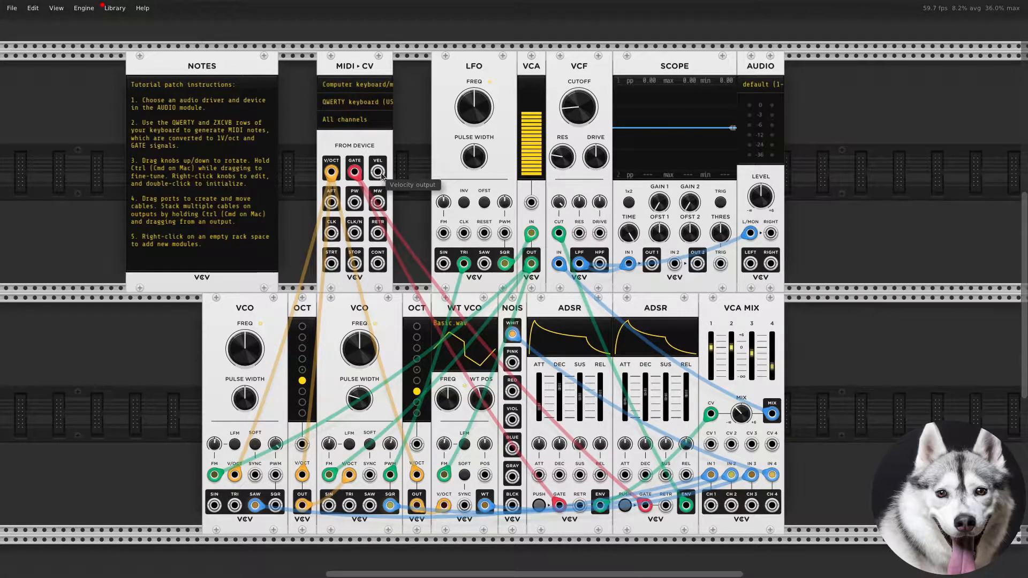
{"action": "left_click_drag", "start_coordinate": [382, 177], "coordinate": [420, 130]}
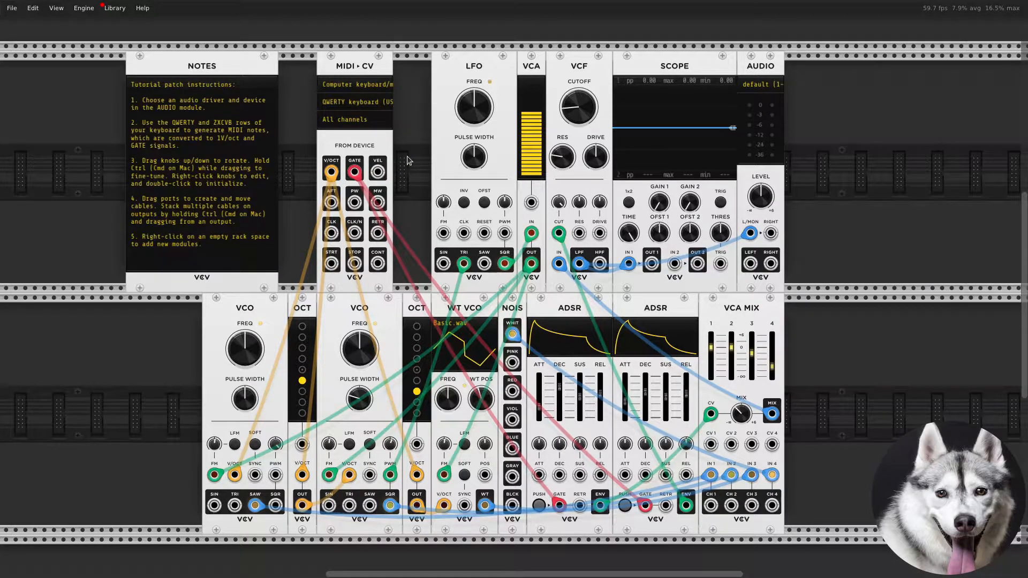
{"action": "right_click", "coordinate": [382, 177]}
{"action": "left_click_drag", "start_coordinate": [410, 251], "coordinate": [418, 145]}
{"action": "right_click", "coordinate": [377, 173]}
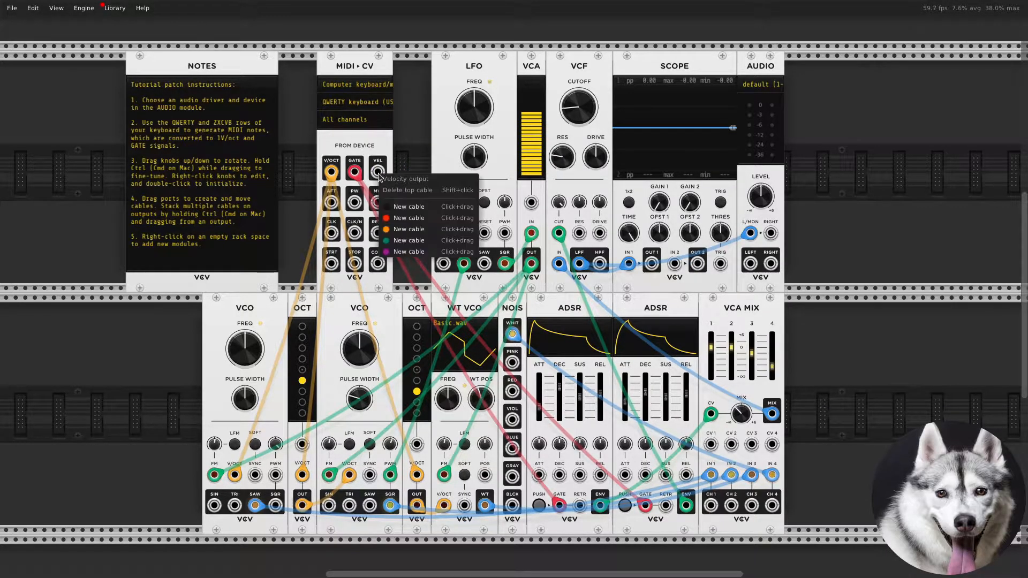
{"action": "left_click_drag", "start_coordinate": [401, 227], "coordinate": [423, 150]}
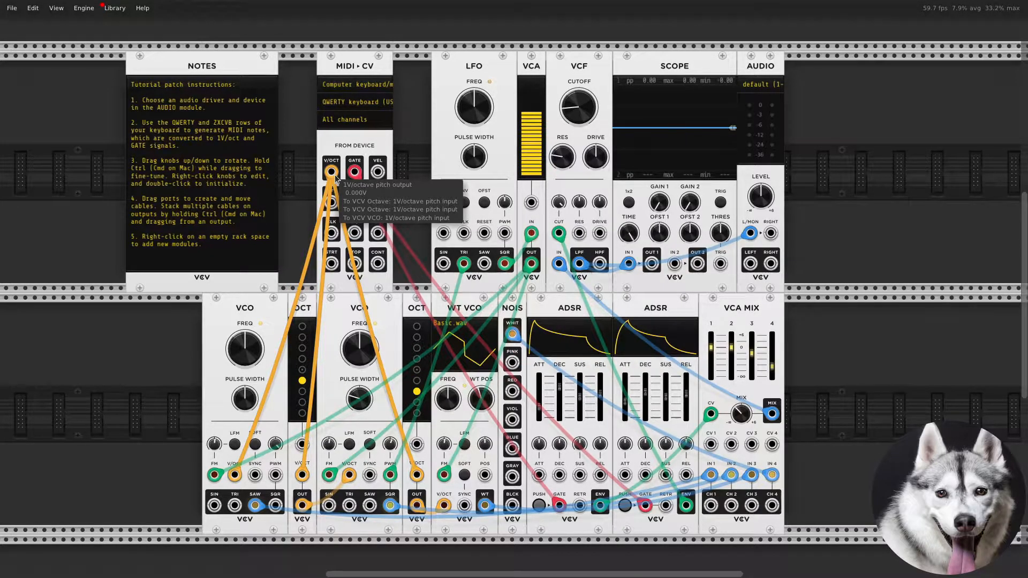
- Separate the VCO, OCT, second VCO, OCT with WT VCO, and VCA MIX modules along the lower row
{"action": "left_click_drag", "start_coordinate": [248, 313], "coordinate": [176, 315]}
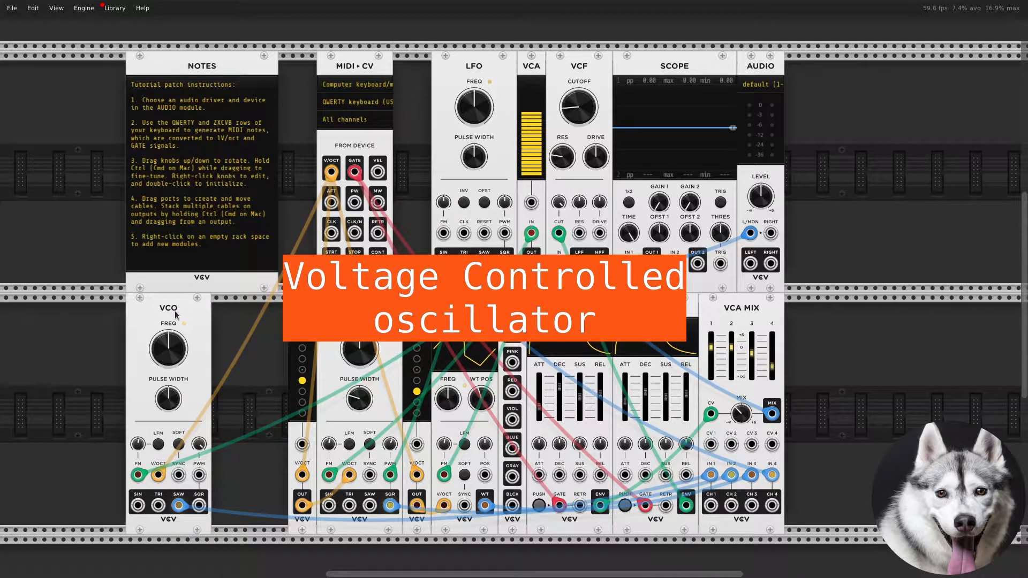
{"action": "left_click_drag", "start_coordinate": [304, 308], "coordinate": [247, 309]}
{"action": "left_click_drag", "start_coordinate": [347, 307], "coordinate": [291, 309]}
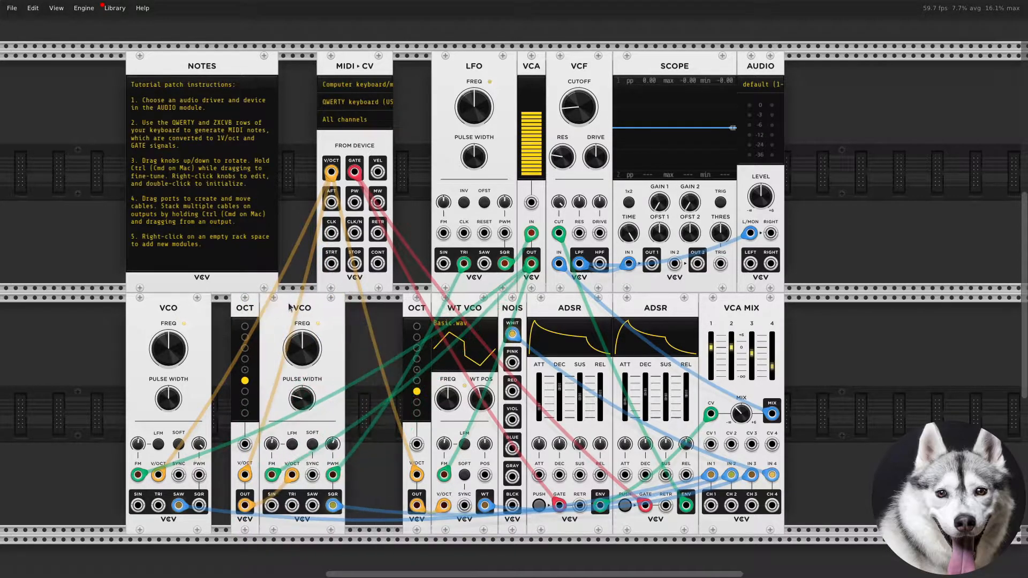
{"action": "mouse_move", "coordinate": [417, 310]}
{"action": "left_mouse_down"}
{"action": "mouse_move", "coordinate": [399, 312]}
{"action": "mouse_move", "coordinate": [425, 310]}
{"action": "left_mouse_up"}
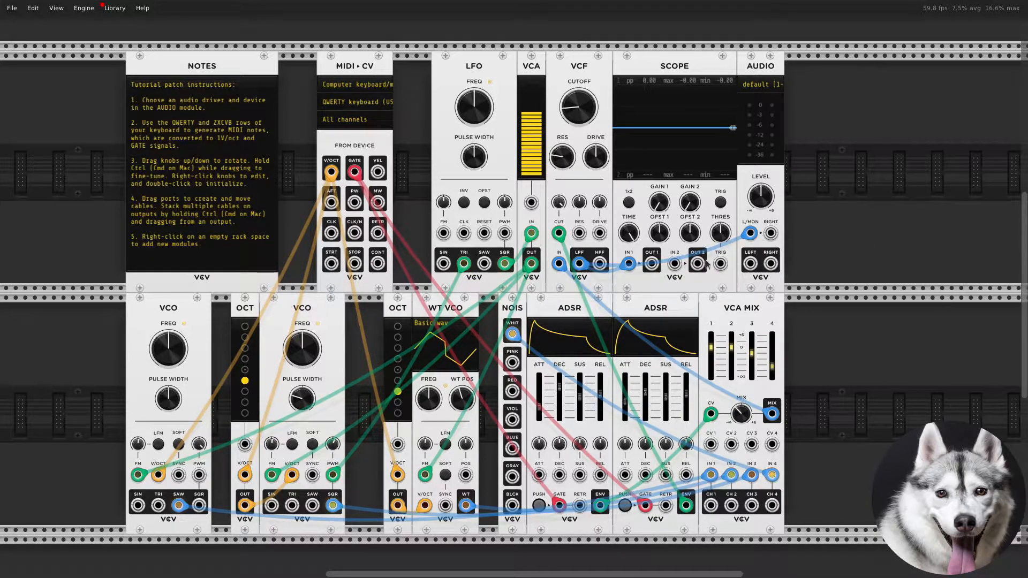
{"action": "left_click_drag", "start_coordinate": [743, 298], "coordinate": [952, 299]}
- Move the Audio, Scope and VCF modules apart along the upper row and inspect the VCF's cutoff frequency input
{"action": "mouse_move", "coordinate": [174, 347]}
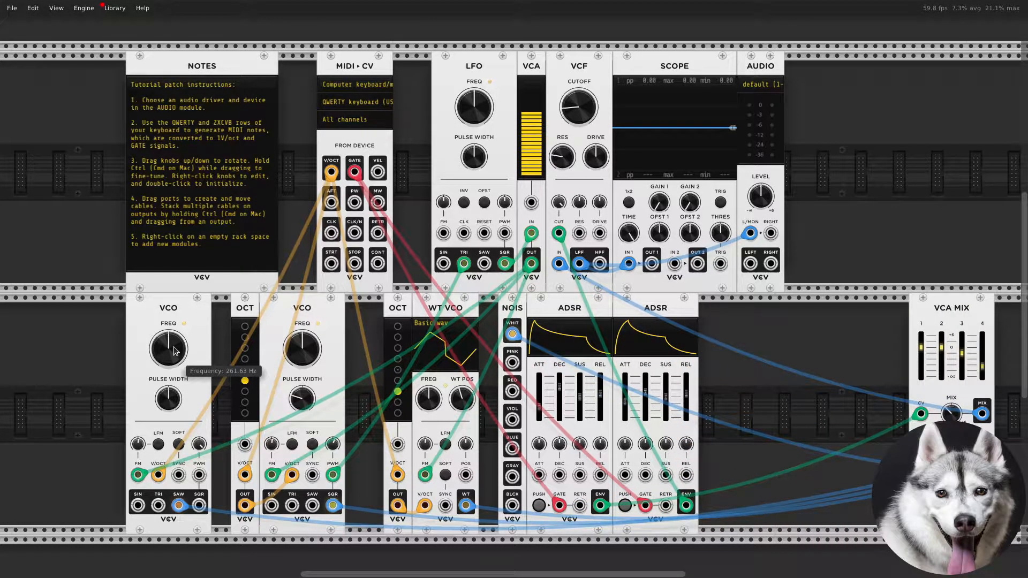
{"action": "mouse_move", "coordinate": [181, 506]}
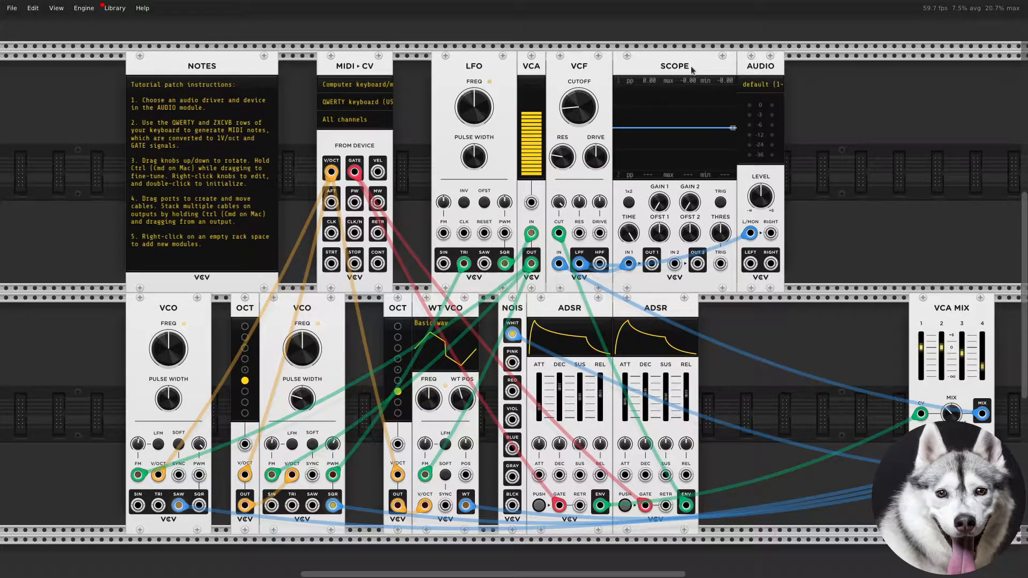
{"action": "left_click_drag", "start_coordinate": [753, 73], "coordinate": [963, 73]}
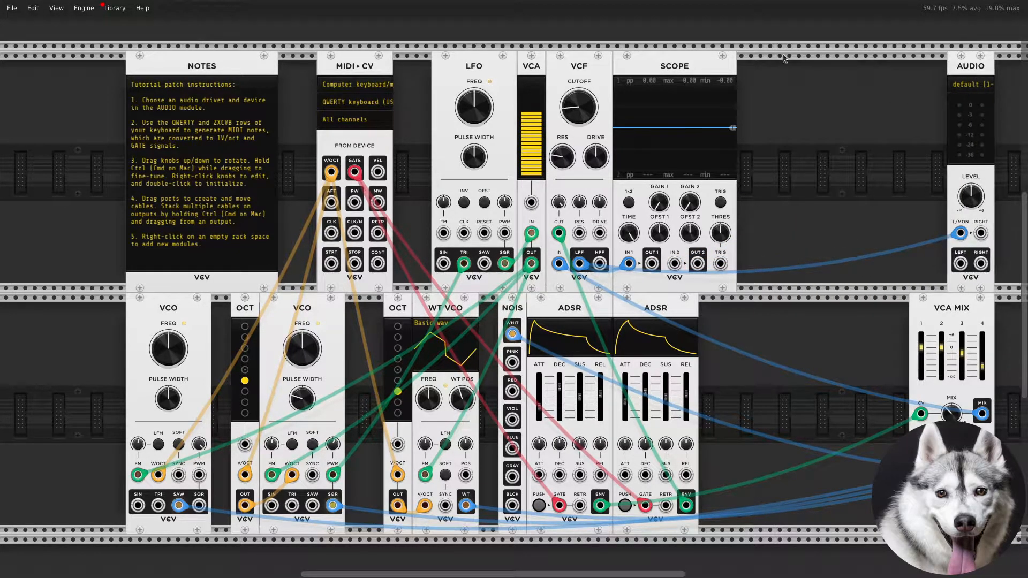
{"action": "left_click_drag", "start_coordinate": [688, 61], "coordinate": [830, 62]}
{"action": "left_click_drag", "start_coordinate": [585, 63], "coordinate": [662, 66]}
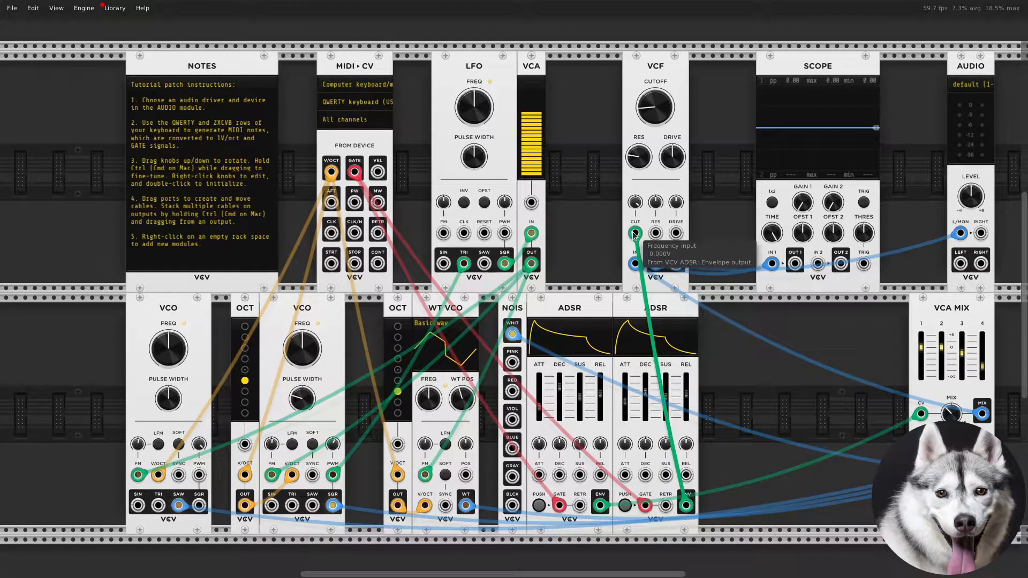
{"action": "mouse_move", "coordinate": [641, 206]}
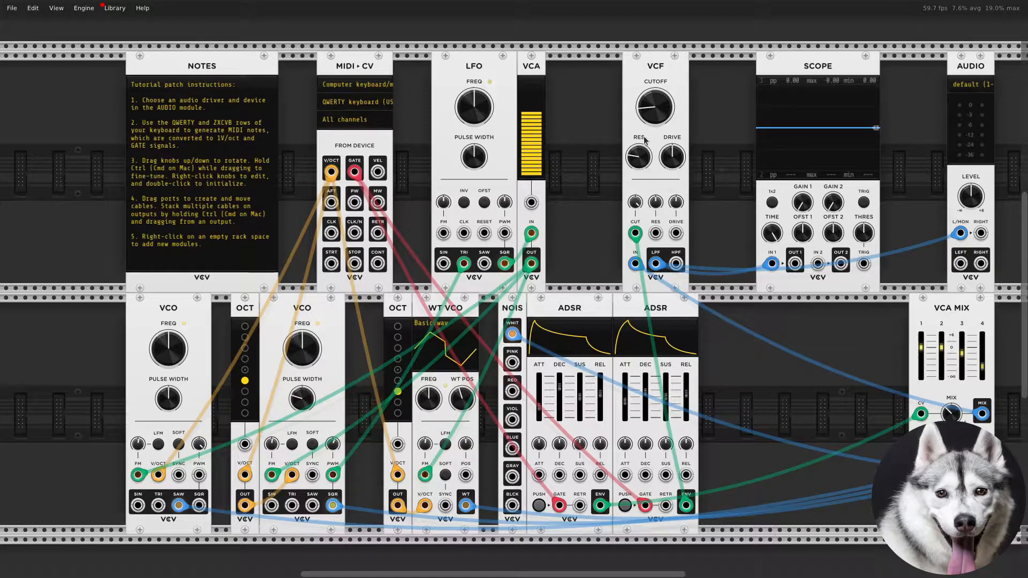
- Move the two ADSR modules, the noise module and the VCA away from their neighbours in the rack
{"action": "mouse_move", "coordinate": [653, 119]}
{"action": "mouse_move", "coordinate": [245, 413]}
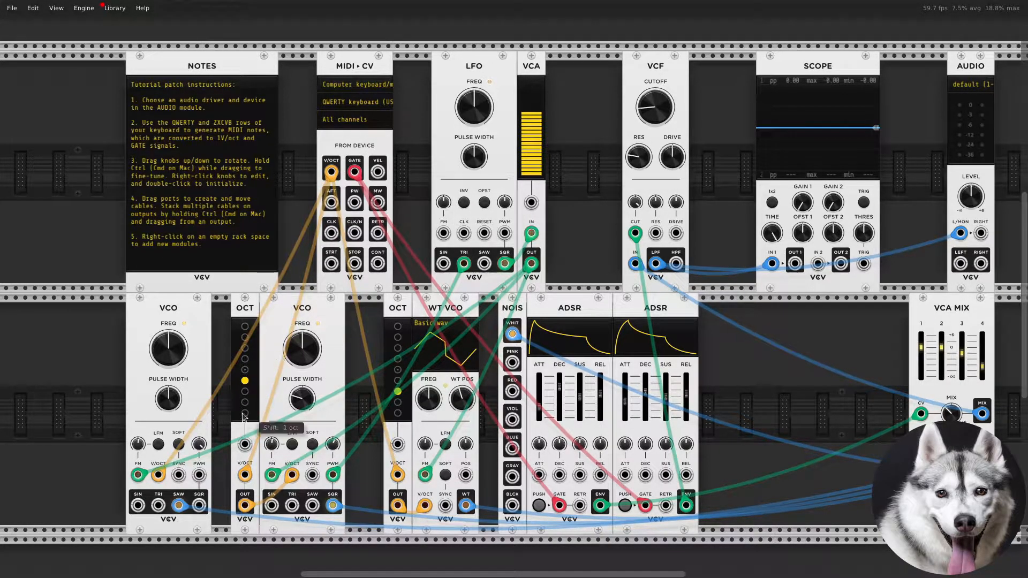
{"action": "mouse_move", "coordinate": [245, 475]}
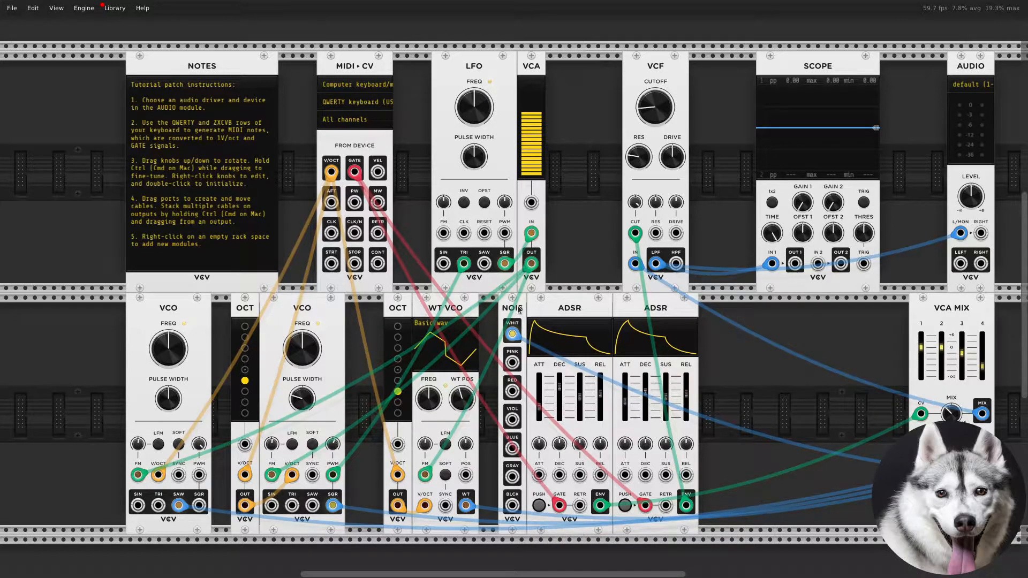
{"action": "left_click_drag", "start_coordinate": [652, 312], "coordinate": [709, 316]}
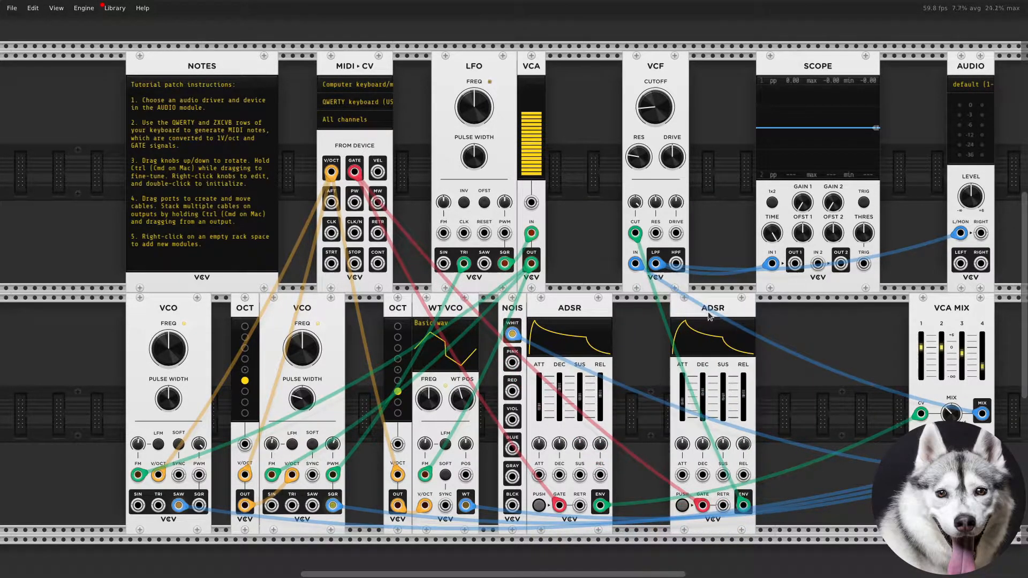
{"action": "left_click_drag", "start_coordinate": [600, 309], "coordinate": [658, 310]}
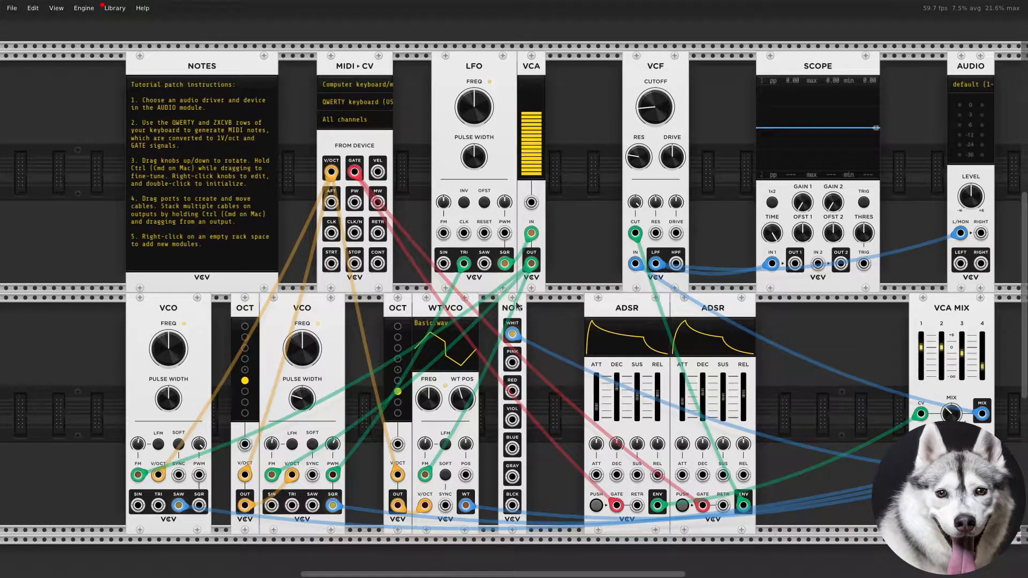
{"action": "left_click_drag", "start_coordinate": [517, 306], "coordinate": [536, 308]}
{"action": "mouse_move", "coordinate": [497, 70]}
{"action": "left_mouse_down"}
{"action": "mouse_move", "coordinate": [489, 75]}
{"action": "mouse_move", "coordinate": [574, 72]}
{"action": "mouse_move", "coordinate": [502, 69]}
{"action": "left_mouse_up"}
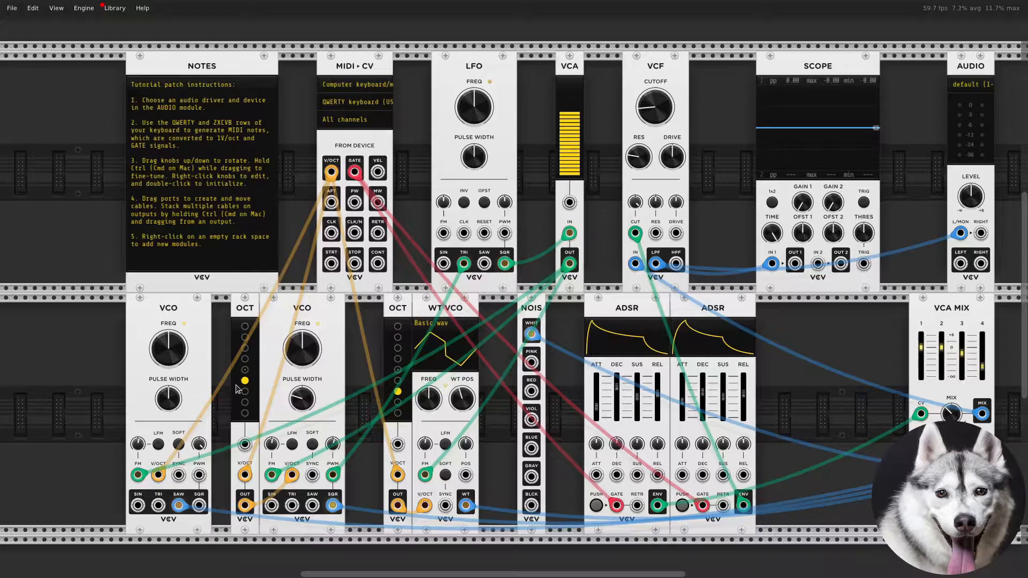
- Open the module browser, clear the old search text and filter the modules by the brand Instruō
{"action": "right_click", "coordinate": [59, 386]}
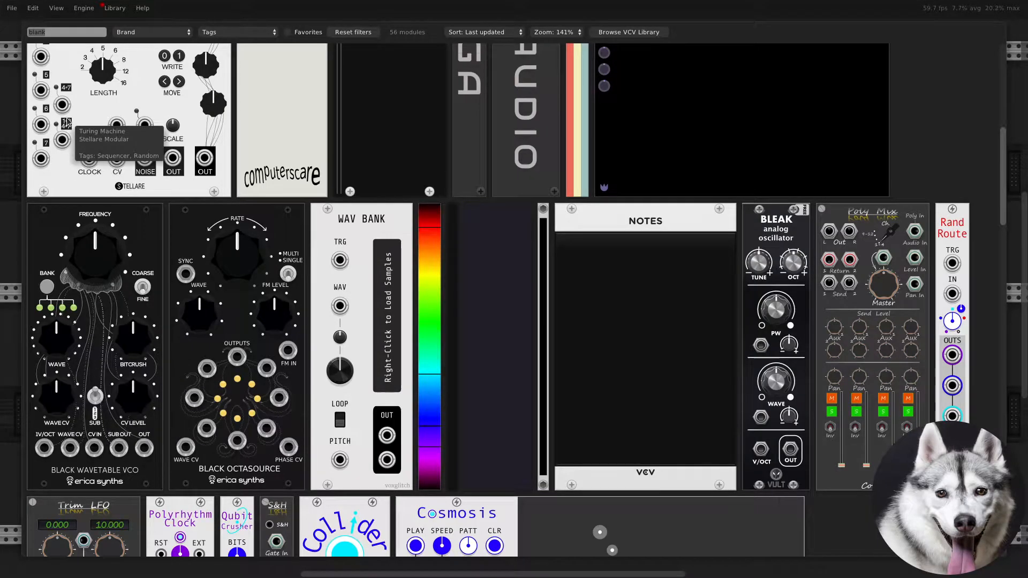
{"action": "key", "text": "BackSpace"}
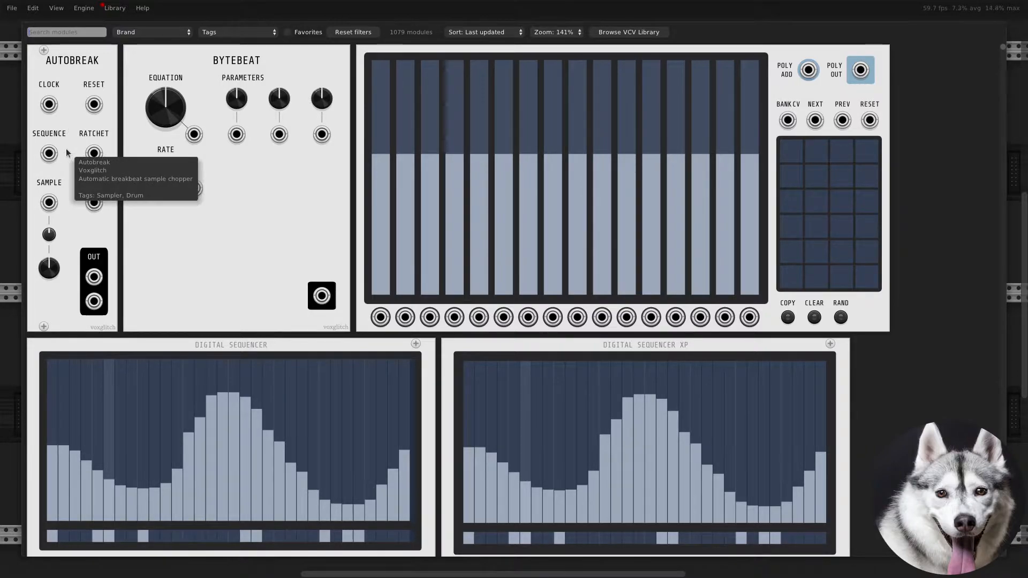
{"action": "left_click", "coordinate": [162, 32]}
{"action": "left_click", "coordinate": [224, 33]}
{"action": "left_click", "coordinate": [224, 33]}
{"action": "left_click", "coordinate": [172, 33]}
{"action": "left_click", "coordinate": [171, 33]}
{"action": "scroll", "coordinate": [163, 262], "scroll_direction": "down", "scroll_amount": 4}
{"action": "scroll", "coordinate": [163, 288], "scroll_direction": "down", "scroll_amount": 6}
{"action": "left_click", "coordinate": [178, 467]}
- Narrow the Instruō modules to the Oscillator tag and place Tš-L beside the first VCO in the lower row
{"action": "left_click", "coordinate": [235, 32]}
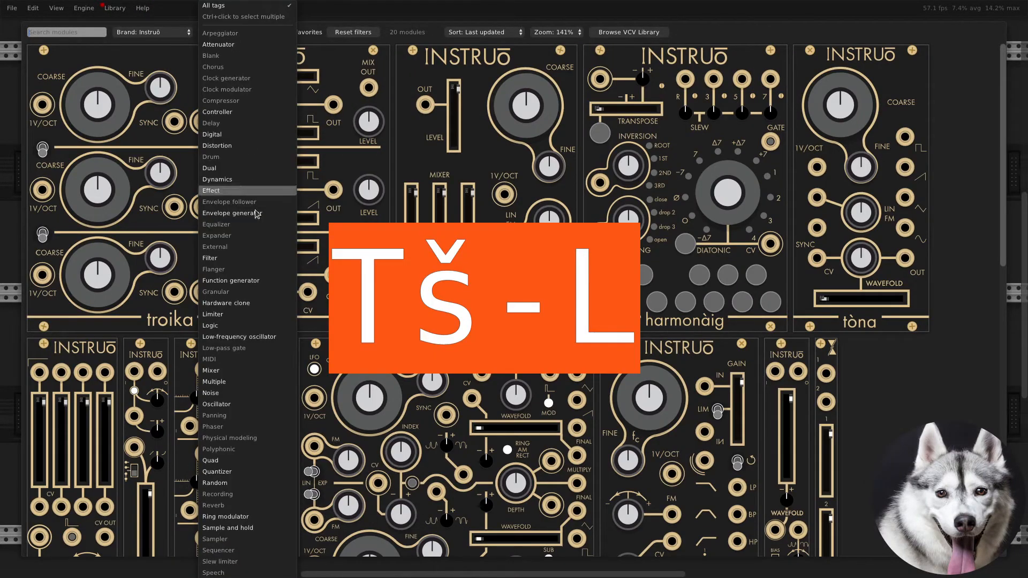
{"action": "left_click", "coordinate": [260, 404]}
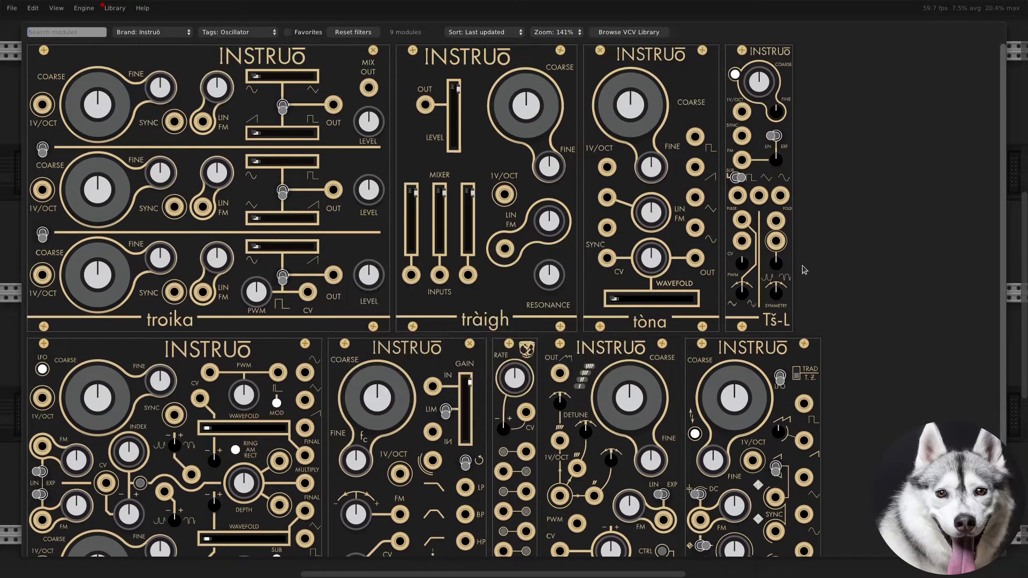
{"action": "left_click_drag", "start_coordinate": [760, 107], "coordinate": [119, 341]}
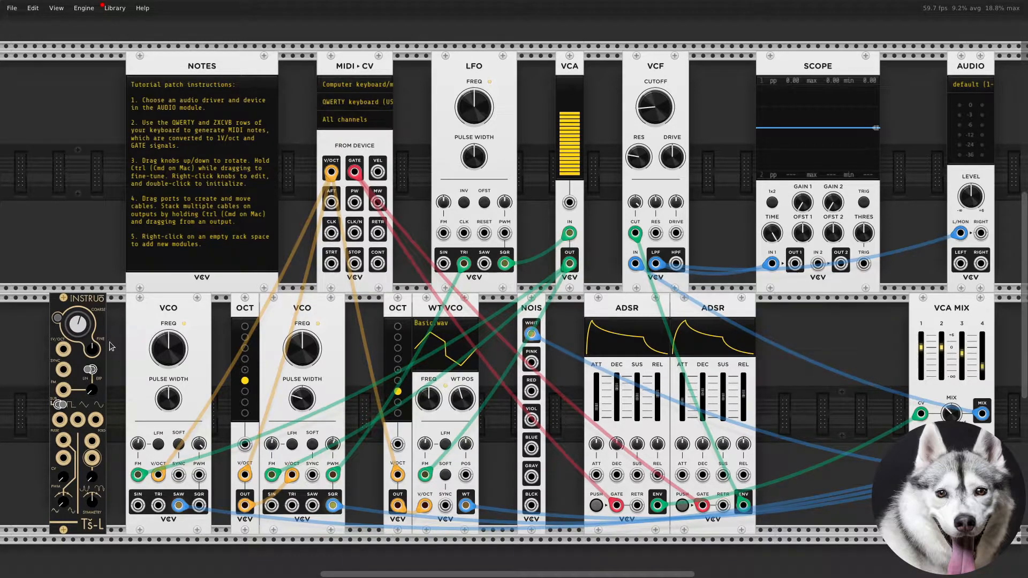
- Move the first VCO's FM, V/OCT and SAW cables over to the Tš-L's inputs and output
{"action": "left_click_drag", "start_coordinate": [138, 475], "coordinate": [63, 390]}
{"action": "left_click_drag", "start_coordinate": [158, 474], "coordinate": [63, 349]}
{"action": "left_click_drag", "start_coordinate": [179, 506], "coordinate": [77, 420]}
- Switch to the web browser, open the VCV Library site, and view its registration and login page before returning
{"action": "type", "text": "vcv"}
{"action": "type", "text": " li"}
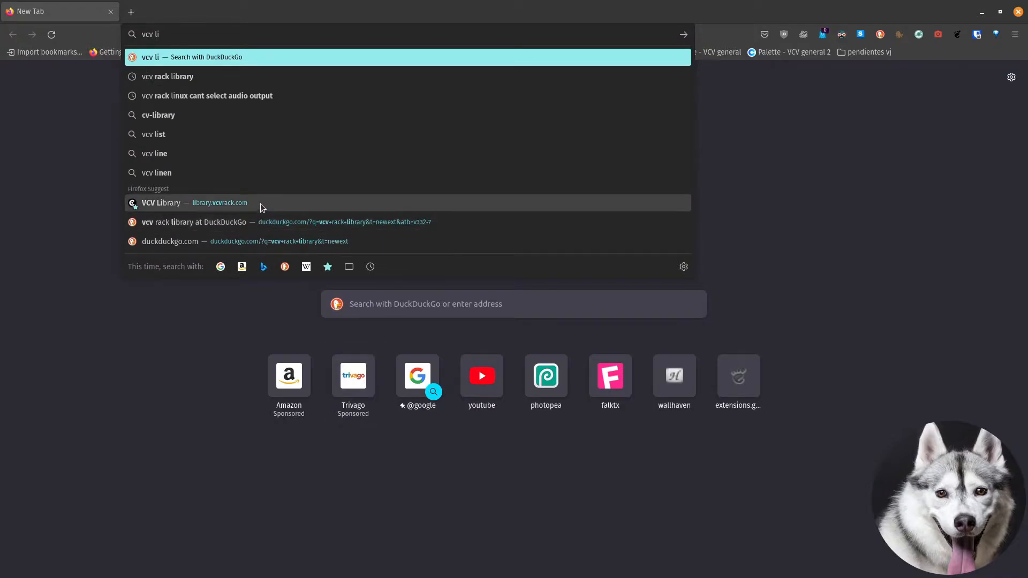
{"action": "left_click", "coordinate": [260, 204]}
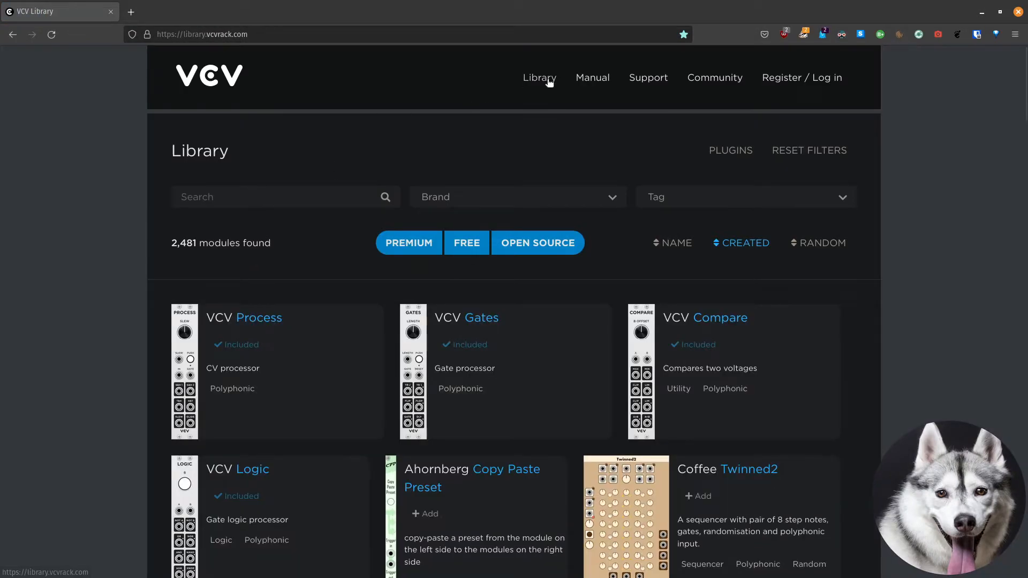
{"action": "left_click", "coordinate": [812, 81]}
{"action": "key", "text": "alt+Left"}
- Browse the library's module listing and try to add Coffee's Juice module
{"action": "scroll", "coordinate": [72, 304], "scroll_direction": "down", "scroll_amount": 4}
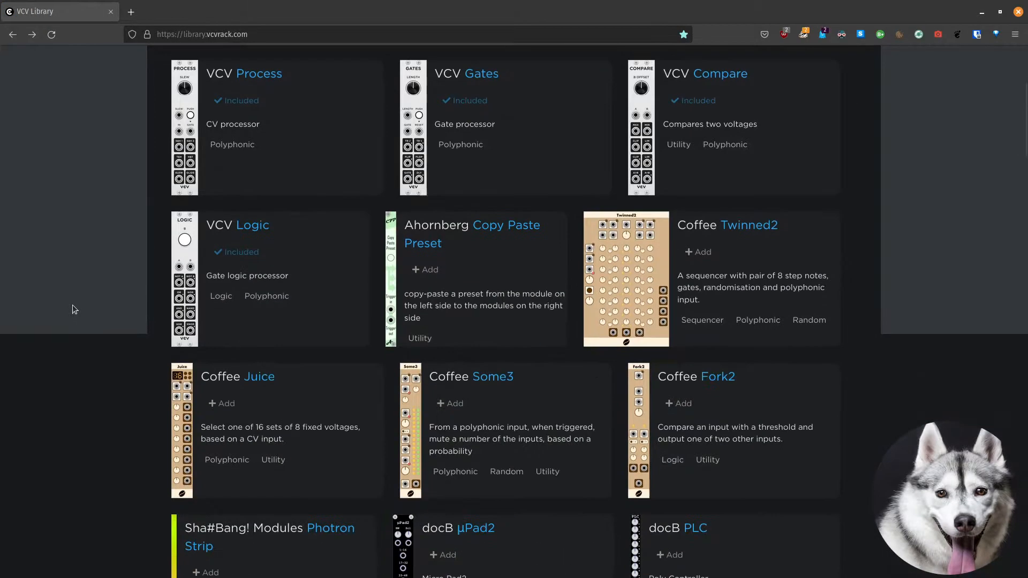
{"action": "scroll", "coordinate": [72, 309], "scroll_direction": "down", "scroll_amount": 3}
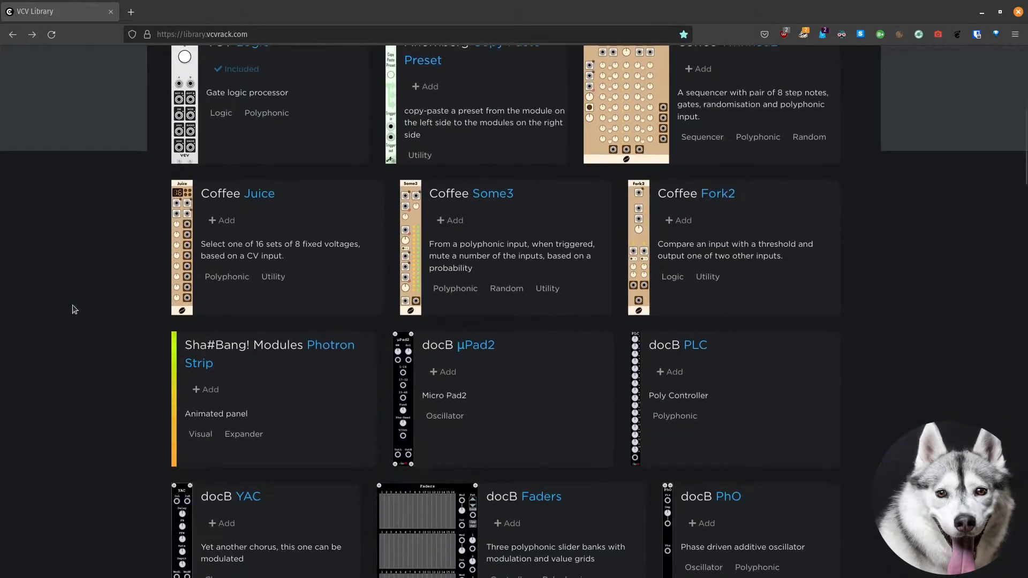
{"action": "left_click", "coordinate": [221, 227]}
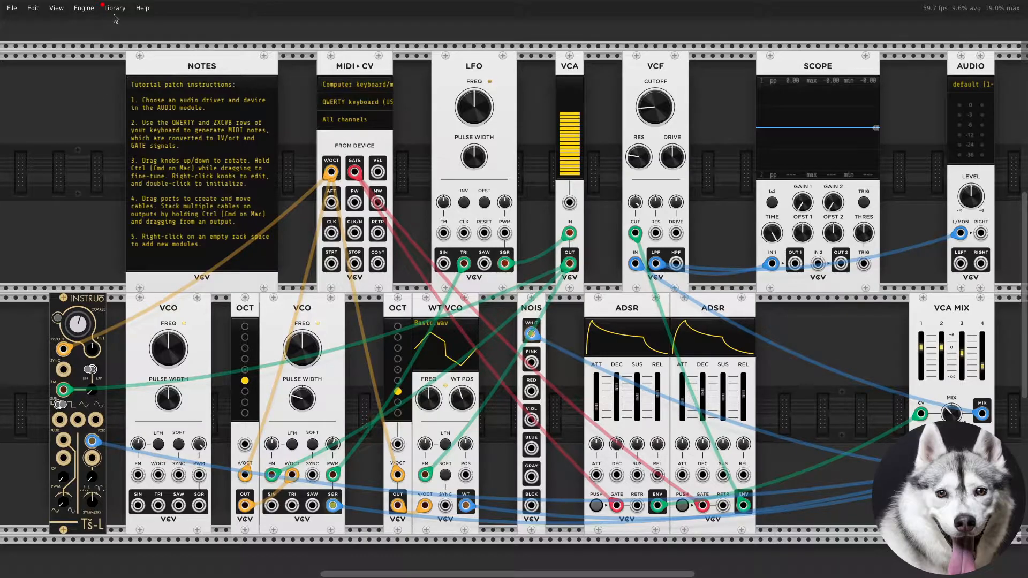
- Return to VCV Rack, download the Autodafe plugin update and accept the request to close and re-launch
{"action": "left_click", "coordinate": [114, 9]}
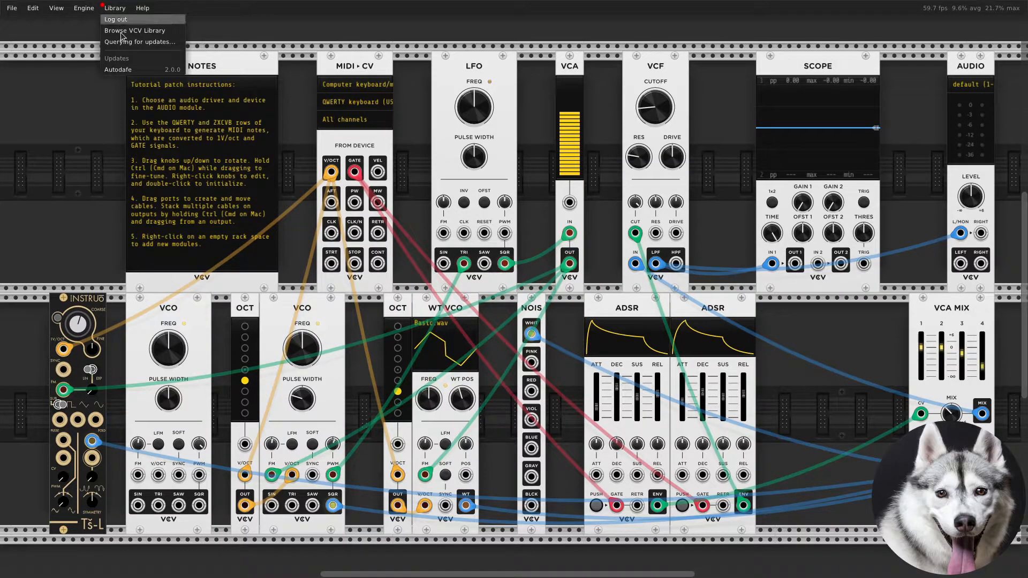
{"action": "left_click", "coordinate": [137, 70]}
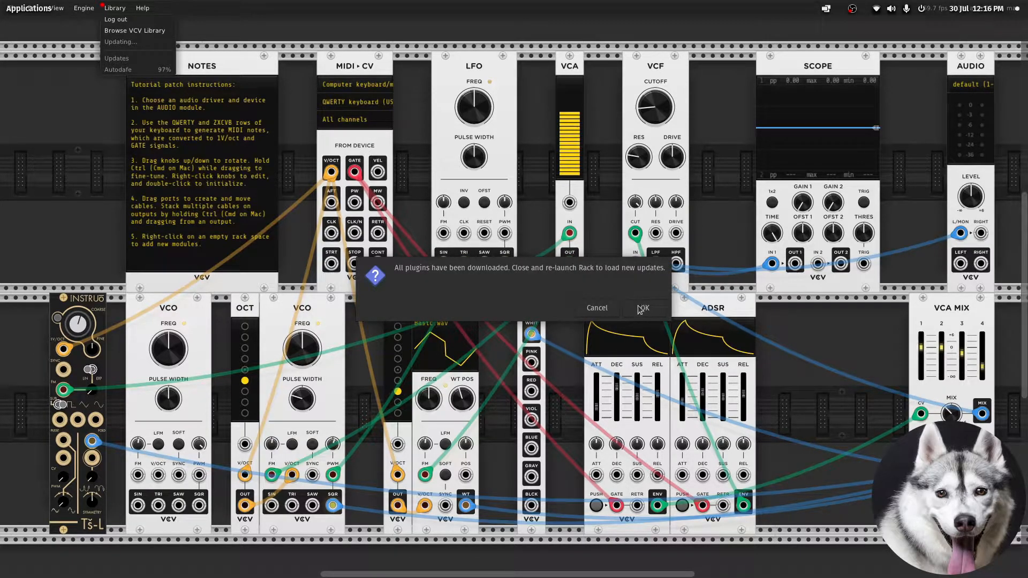
{"action": "left_click", "coordinate": [641, 309]}
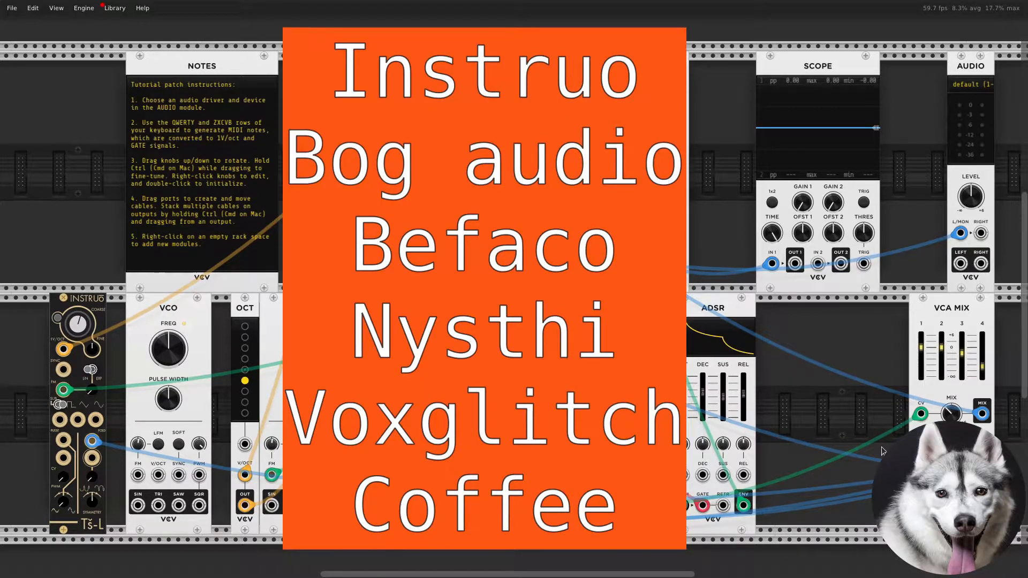
- Look through the installed modules in the module browser
{"action": "right_click", "coordinate": [113, 271]}
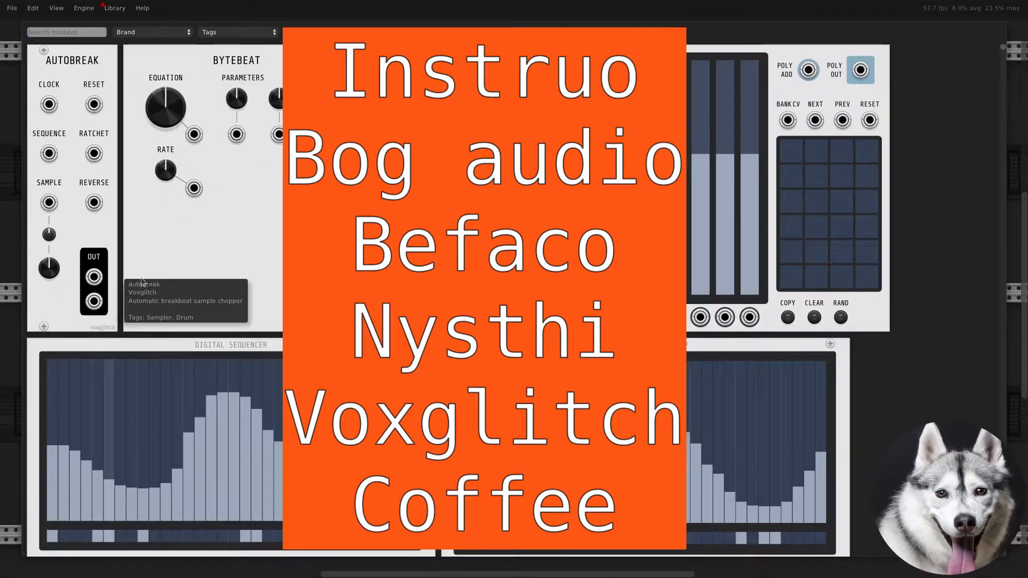
{"action": "left_click_drag", "start_coordinate": [1005, 55], "coordinate": [1012, 114]}
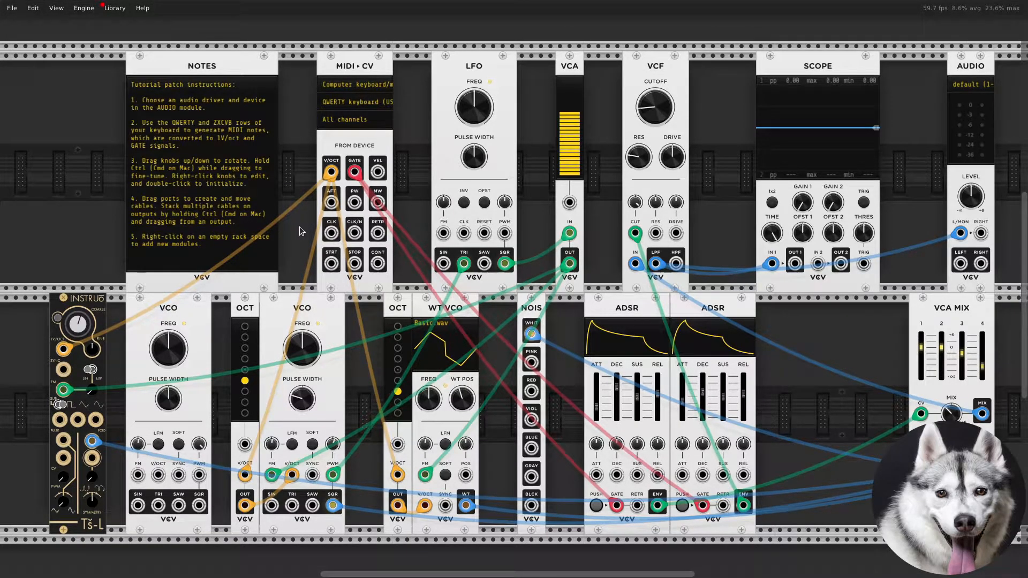
- Try the Tš-L's middle waveform output and its square output for the mixer cable while playing notes
{"action": "key", "text": "z"}
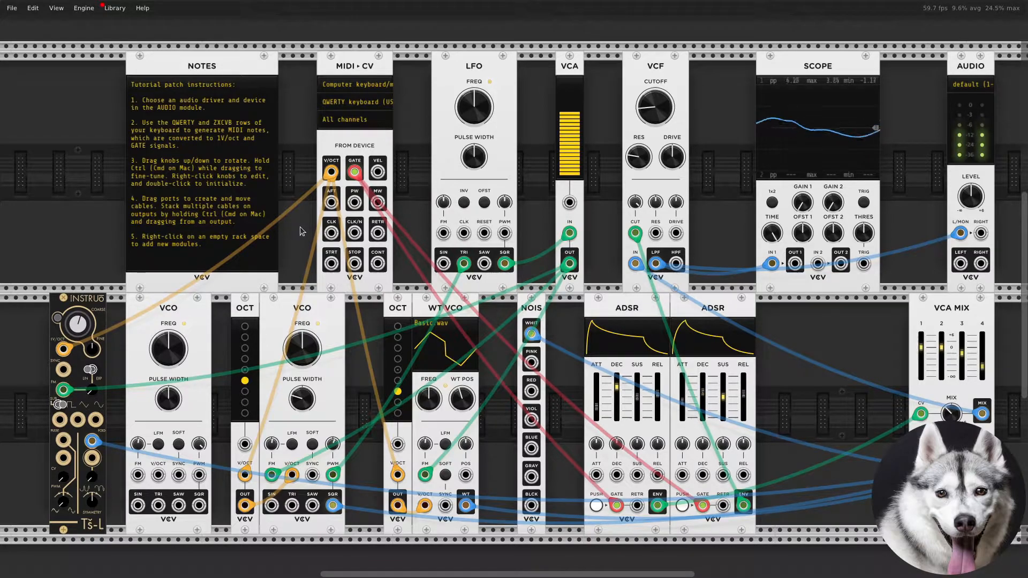
{"action": "left_click_drag", "start_coordinate": [92, 440], "coordinate": [78, 419]}
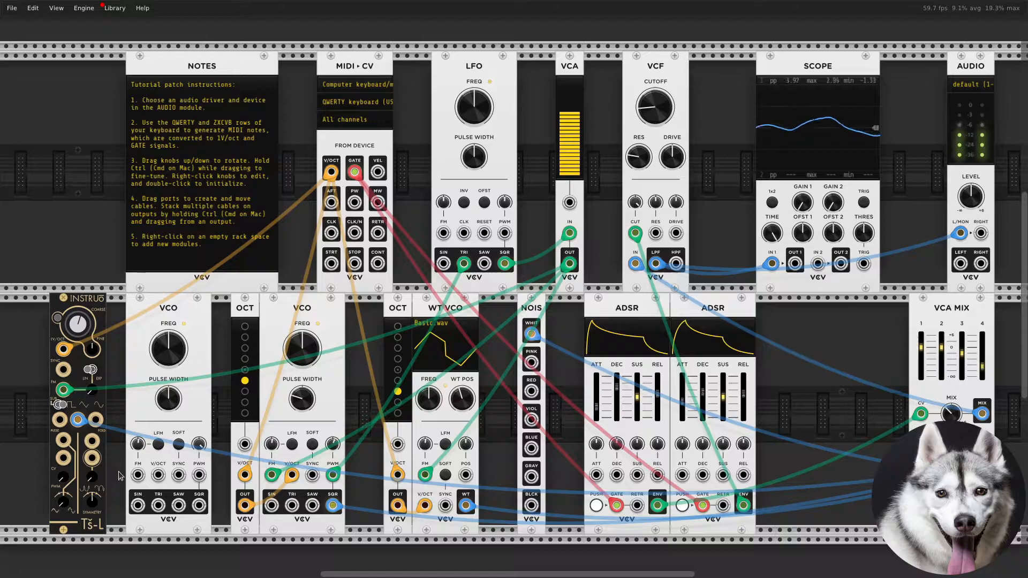
{"action": "left_click_drag", "start_coordinate": [77, 420], "coordinate": [59, 420]}
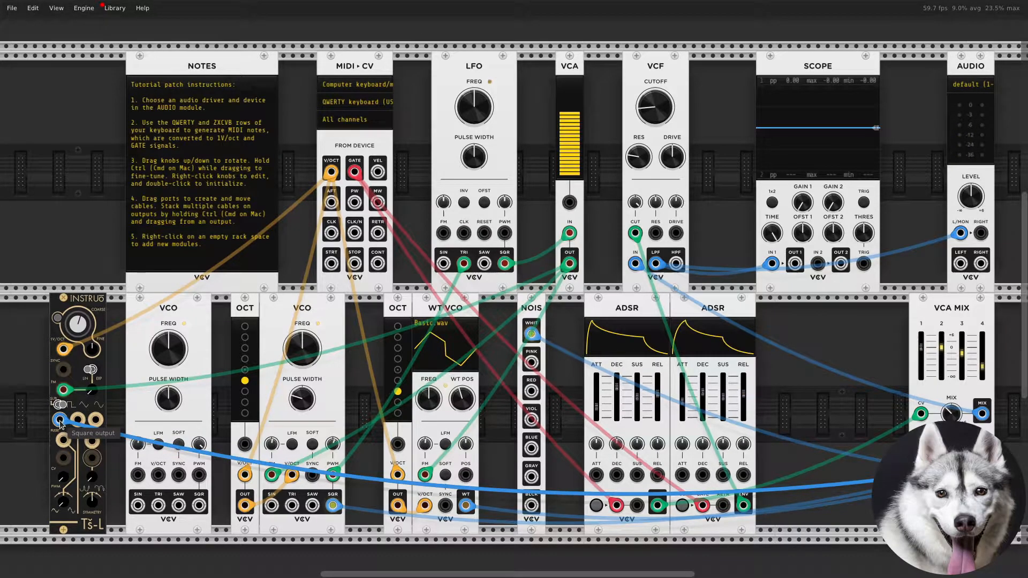
{"action": "key", "text": "z"}
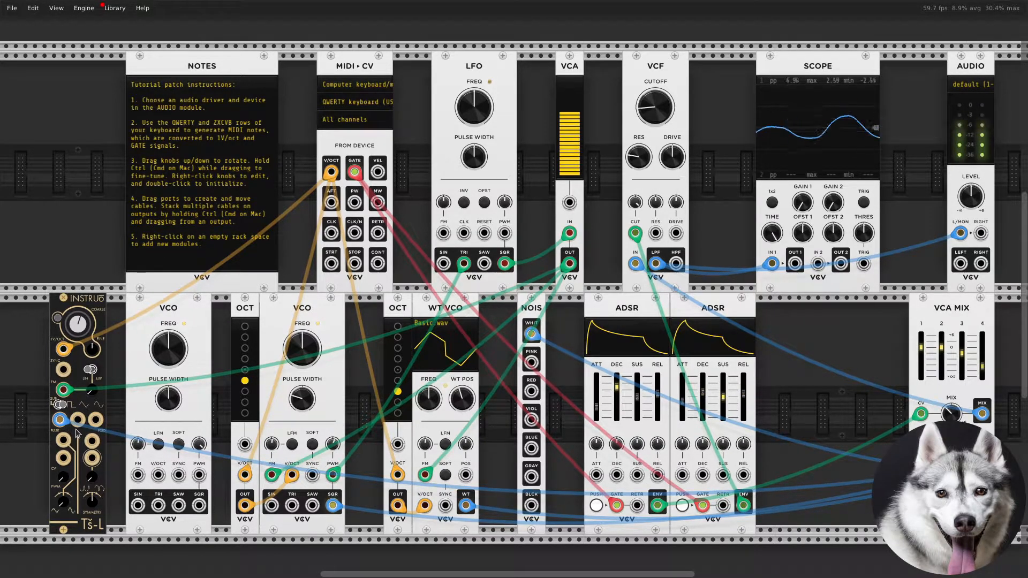
- Switch the second VCO's output to SAW and finally SIN, reroute the Tš-L's square cable, and raise the WT VCO's wavetable position
{"action": "left_click_drag", "start_coordinate": [332, 505], "coordinate": [313, 506]}
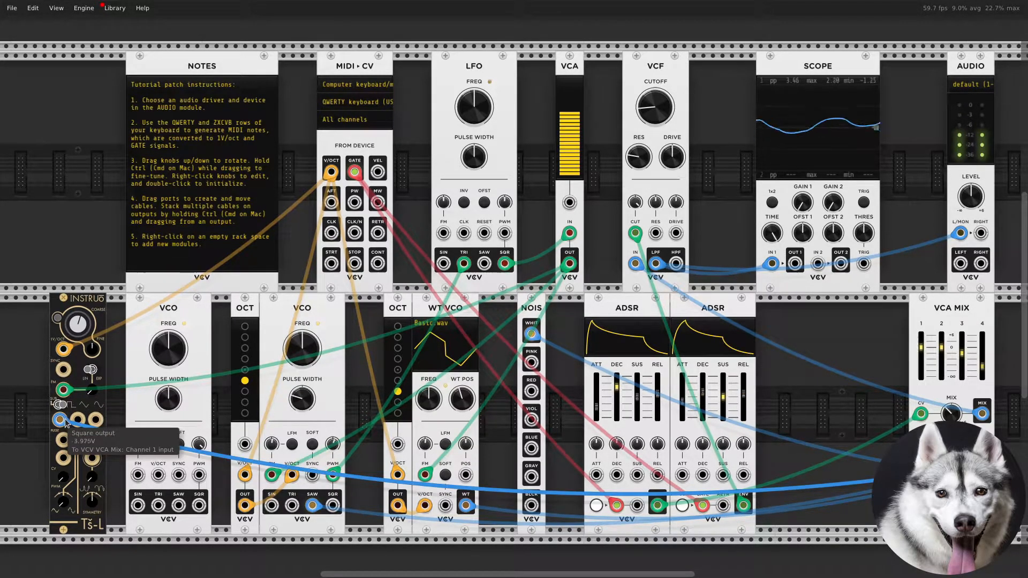
{"action": "left_click_drag", "start_coordinate": [60, 420], "coordinate": [95, 421]}
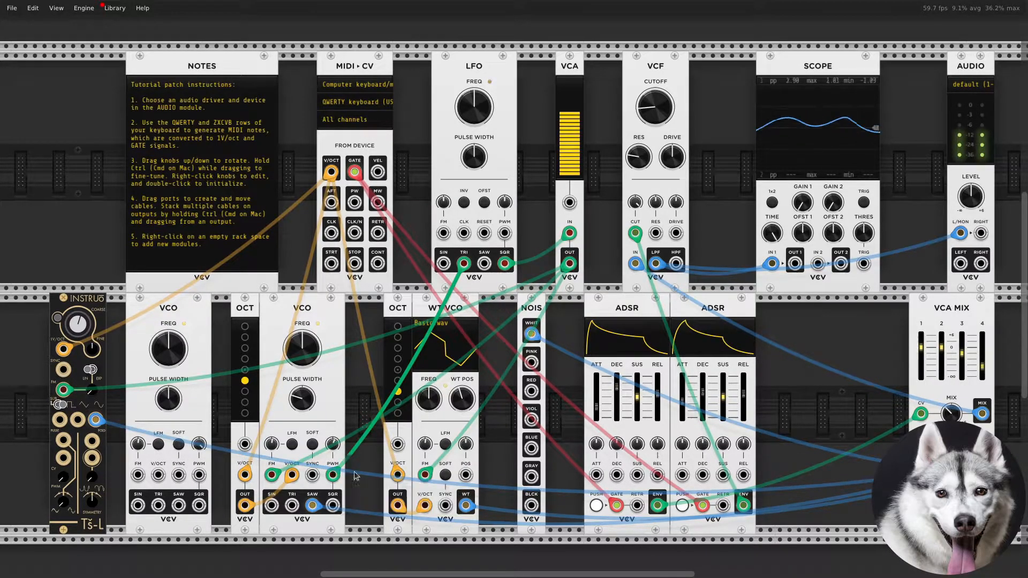
{"action": "left_click_drag", "start_coordinate": [462, 399], "coordinate": [462, 378]}
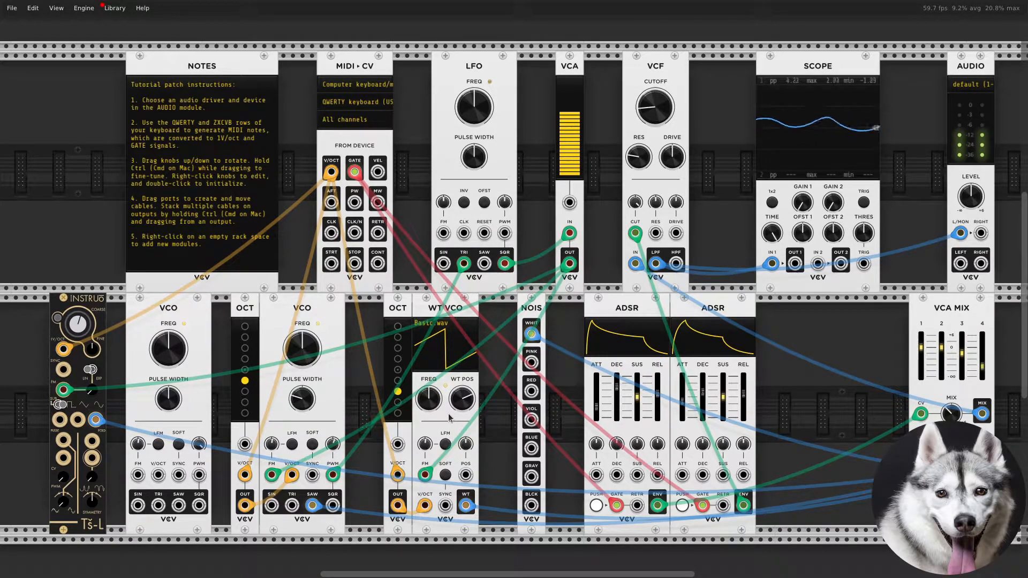
{"action": "left_click_drag", "start_coordinate": [314, 506], "coordinate": [273, 506]}
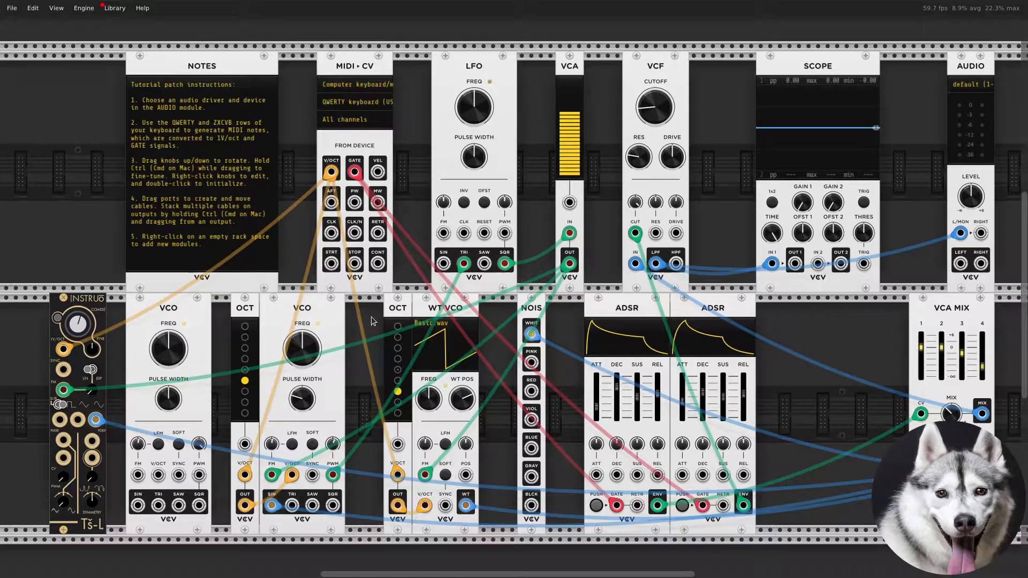
- Play a note, feed the VCA from the LFO's SAW output, and raise the VCA level and LFO frequency
{"action": "key", "text": "z"}
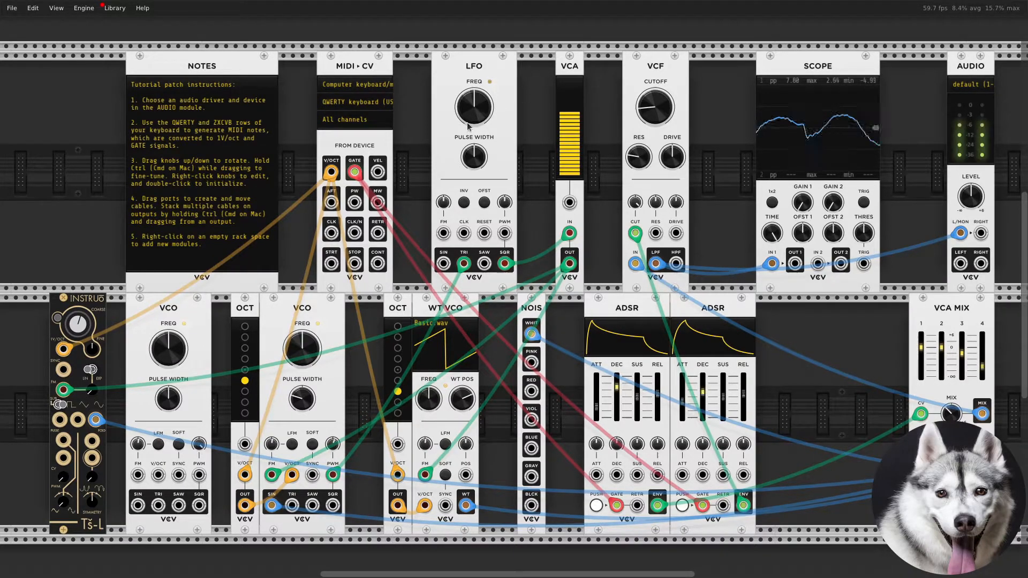
{"action": "mouse_move", "coordinate": [464, 263]}
{"action": "left_mouse_down"}
{"action": "mouse_move", "coordinate": [444, 264]}
{"action": "mouse_move", "coordinate": [496, 264]}
{"action": "mouse_move", "coordinate": [464, 263]}
{"action": "left_mouse_up"}
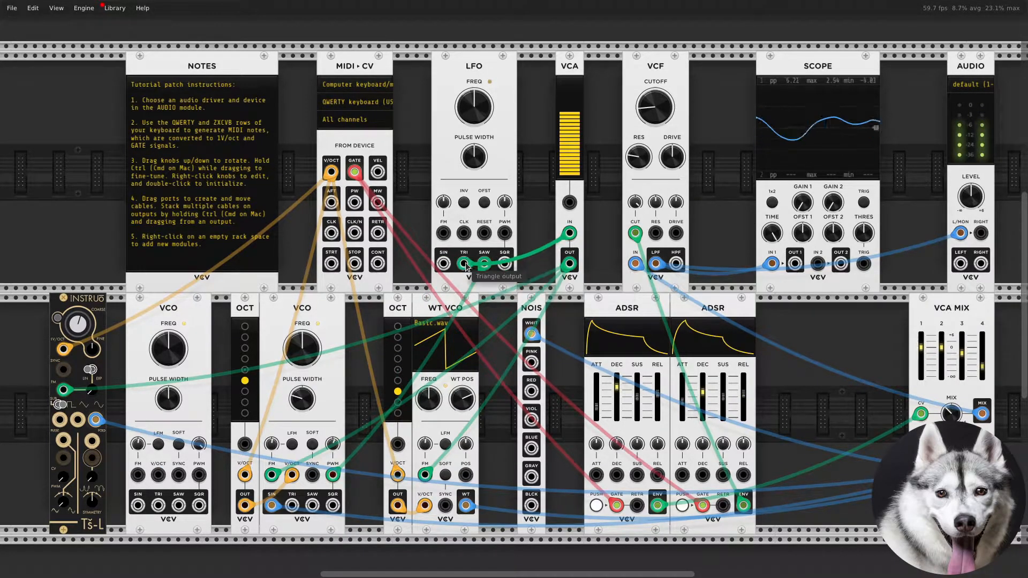
{"action": "left_click_drag", "start_coordinate": [571, 157], "coordinate": [571, 138]}
{"action": "left_click_drag", "start_coordinate": [474, 107], "coordinate": [474, 85]}
- Rearrange the LFO output cables so the SIN output feeds the VCA, and shift the VCA closer to the LFO
{"action": "left_click_drag", "start_coordinate": [484, 263], "coordinate": [503, 267]}
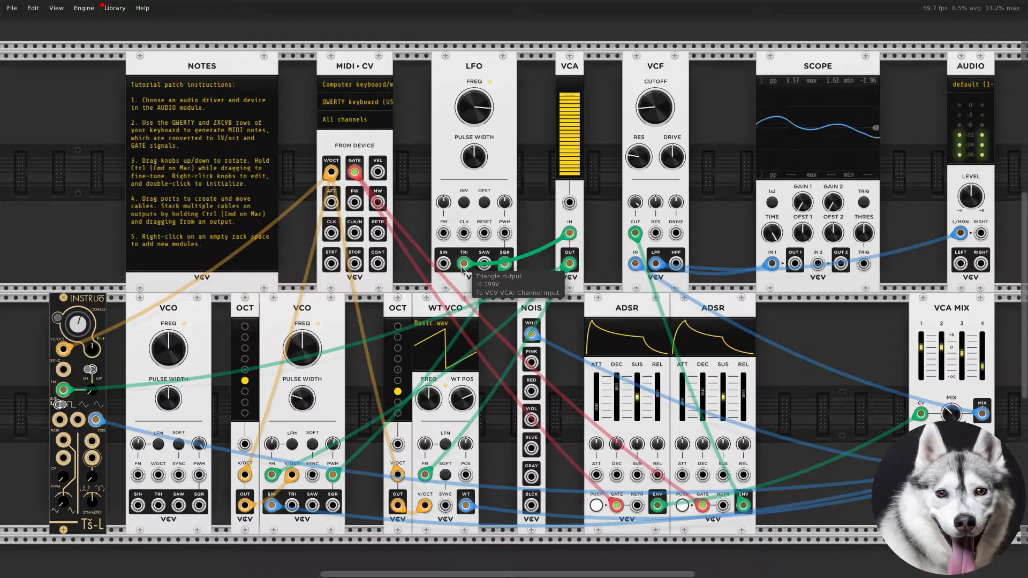
{"action": "left_click_drag", "start_coordinate": [461, 265], "coordinate": [439, 267]}
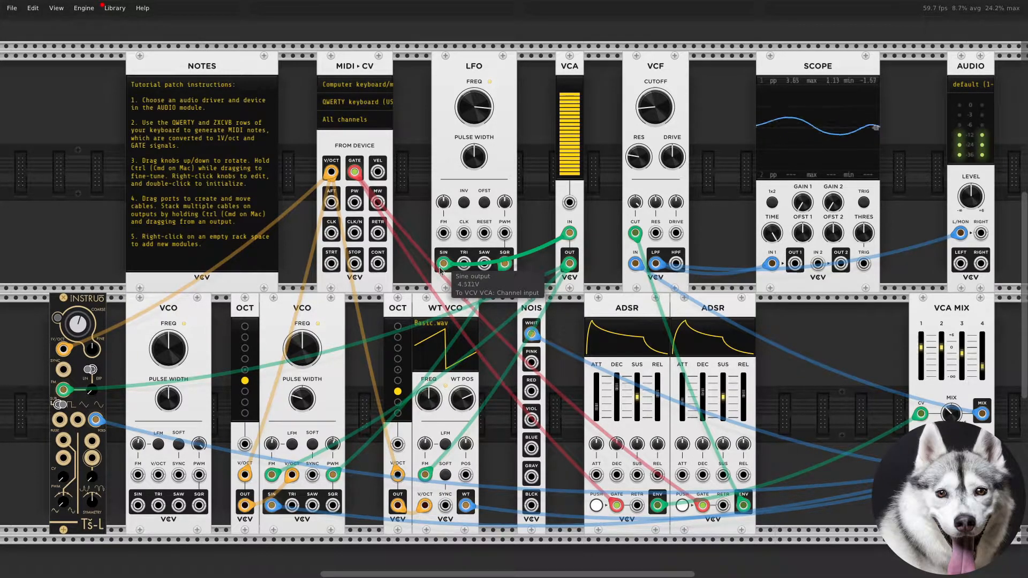
{"action": "left_click_drag", "start_coordinate": [579, 98], "coordinate": [569, 98]}
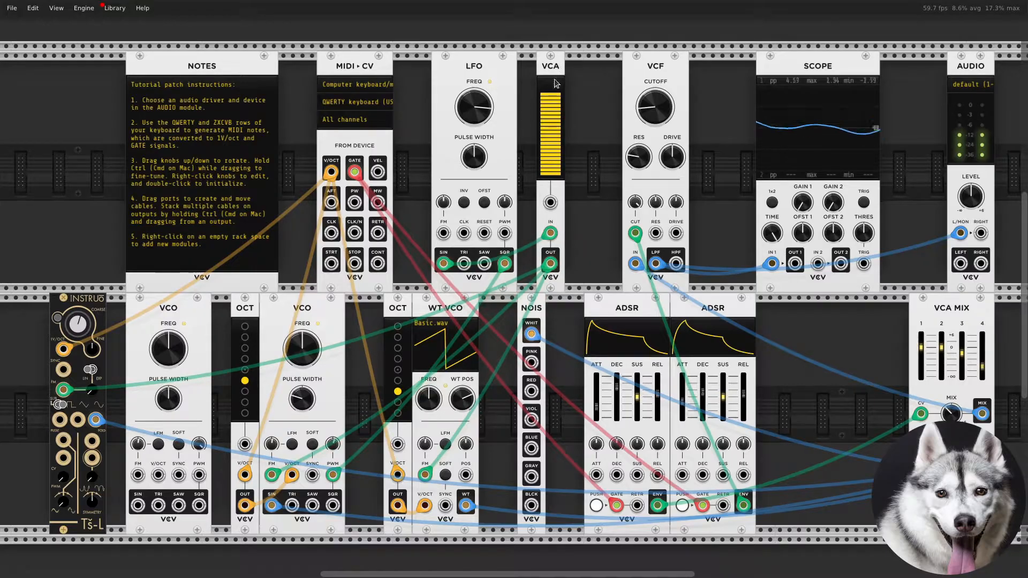
- Add the Chronoblob2 delay module from the module browser, filtering by the Delay tag
{"action": "right_click", "coordinate": [88, 266]}
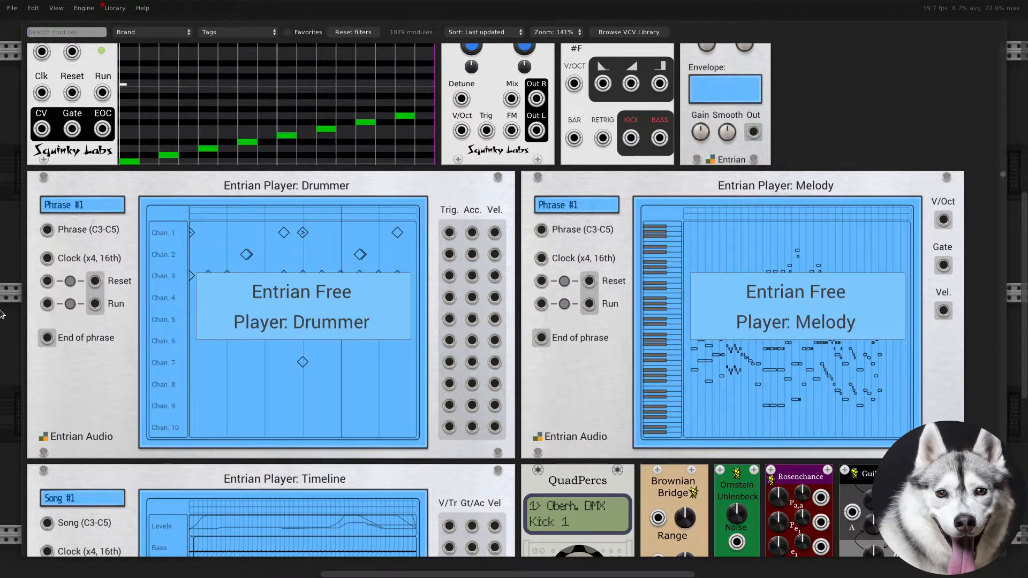
{"action": "left_click", "coordinate": [235, 32]}
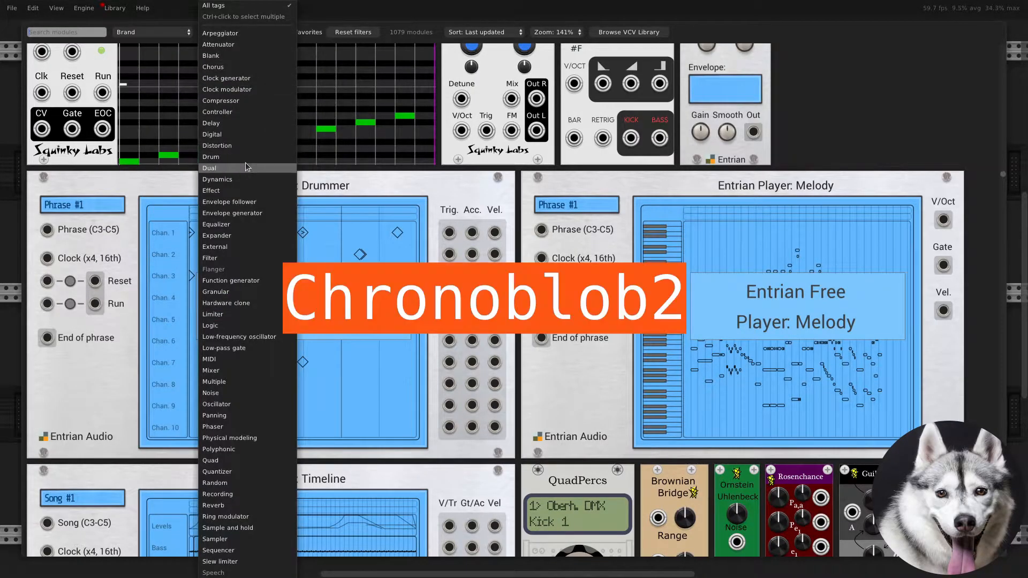
{"action": "left_click", "coordinate": [245, 123]}
{"action": "scroll", "coordinate": [250, 274], "scroll_direction": "down", "scroll_amount": 10}
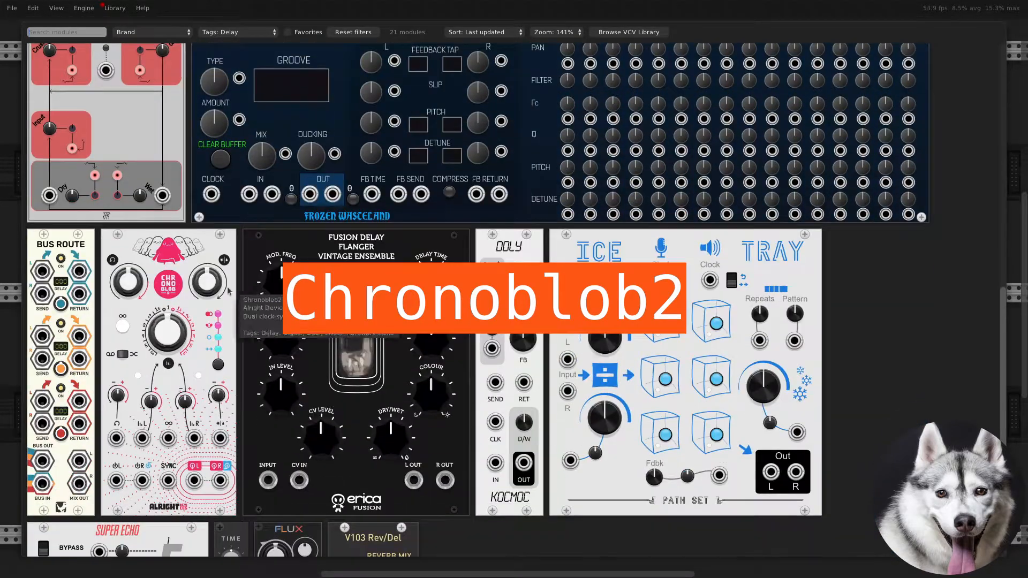
{"action": "left_click", "coordinate": [191, 248]}
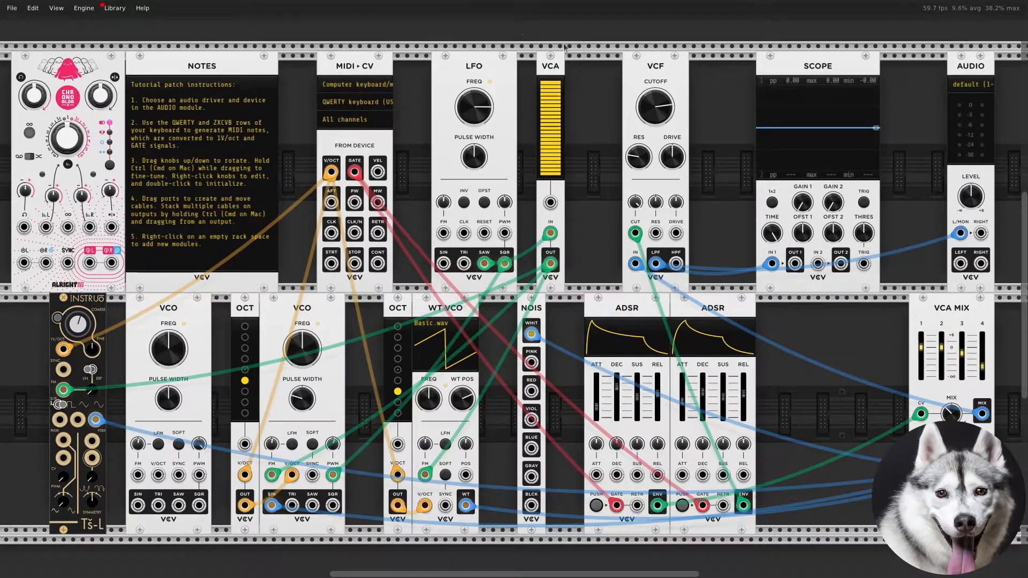
- Place the VCF beside the VCA and Chronoblob2 before the scope, patching the delay between the filter's lowpass output and the scope and audio inputs
{"action": "left_click_drag", "start_coordinate": [643, 71], "coordinate": [569, 77]}
{"action": "left_click_drag", "start_coordinate": [70, 57], "coordinate": [683, 115]}
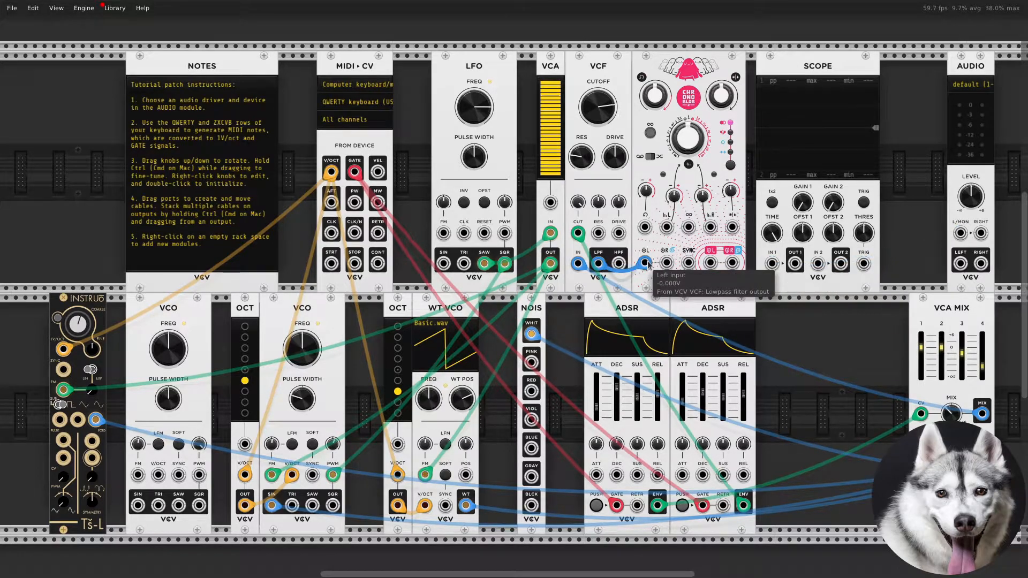
{"action": "left_click_drag", "start_coordinate": [645, 264], "coordinate": [771, 264]}
{"action": "mouse_move", "coordinate": [599, 263]}
{"action": "left_mouse_down"}
{"action": "mouse_move", "coordinate": [621, 273]}
{"action": "mouse_move", "coordinate": [711, 263]}
{"action": "mouse_move", "coordinate": [857, 268]}
{"action": "mouse_move", "coordinate": [961, 234]}
{"action": "left_mouse_up"}
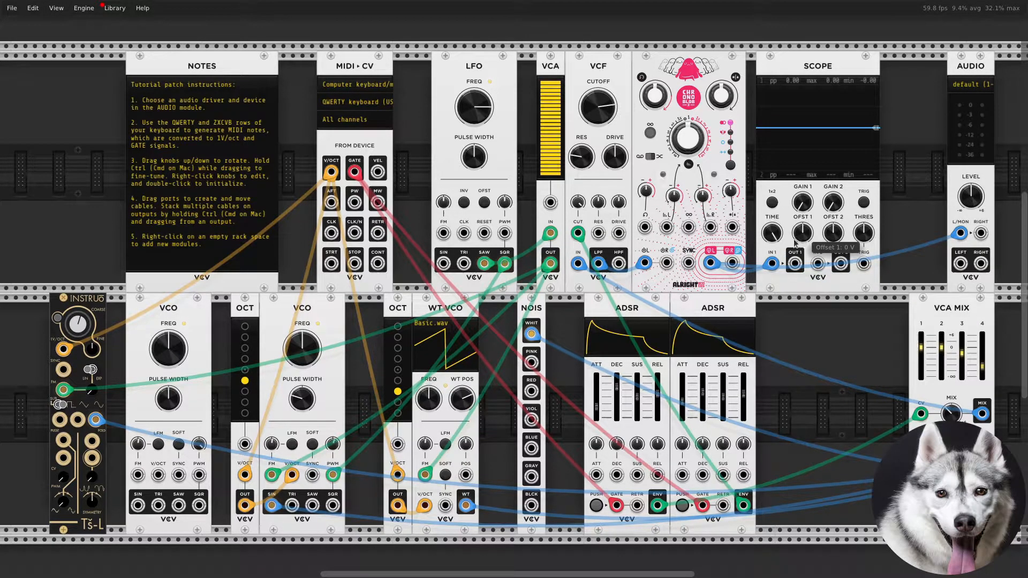
- Play notes through Chronoblob2 while raising its dry/wet mix and slightly adjusting its delay time
{"action": "key", "text": "z"}
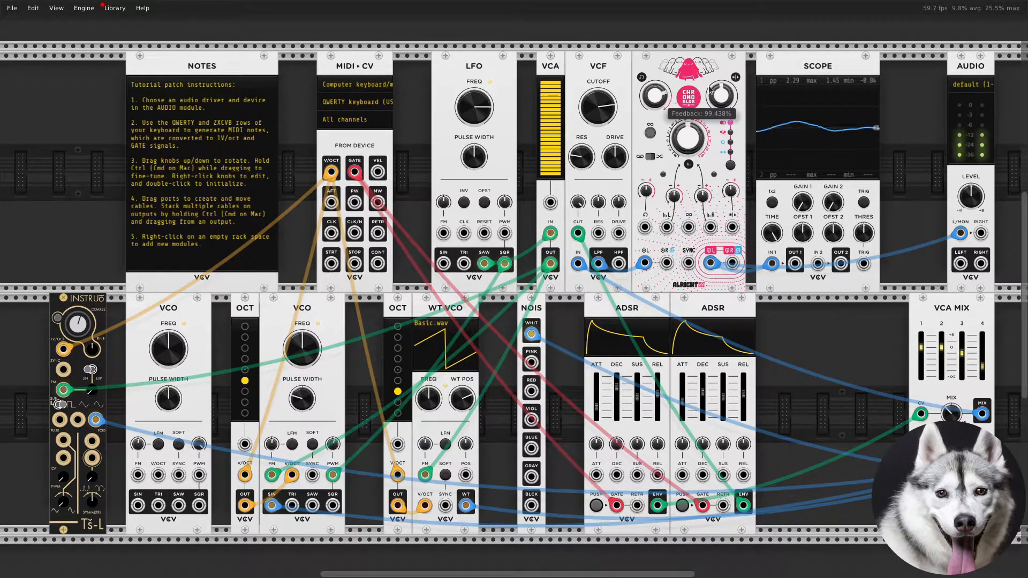
{"action": "left_click_drag", "start_coordinate": [722, 95], "coordinate": [721, 11]}
{"action": "scroll", "coordinate": [722, 95], "scroll_direction": "down", "scroll_amount": 1}
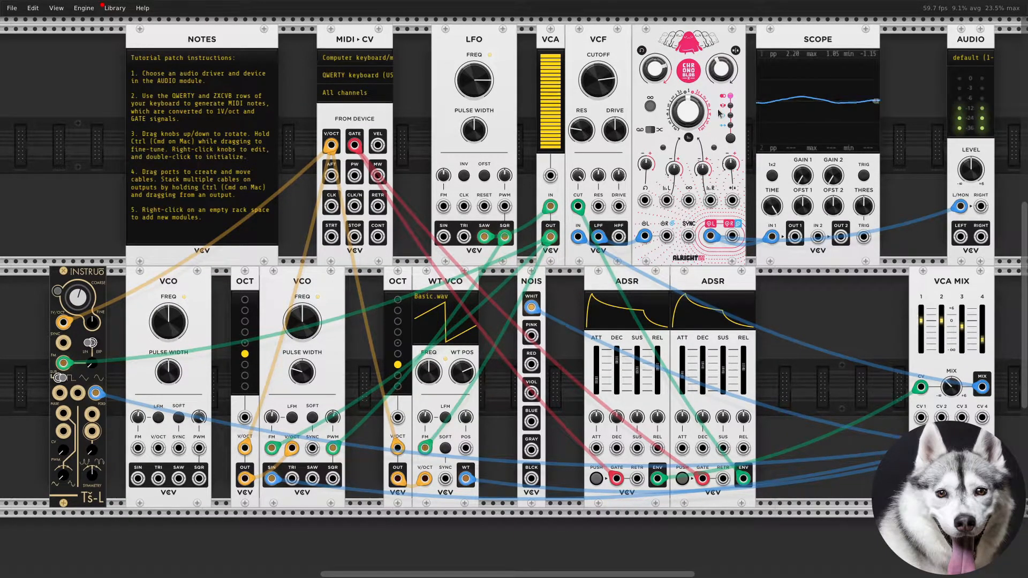
{"action": "scroll", "coordinate": [721, 114], "scroll_direction": "up", "scroll_amount": 1}
{"action": "key", "text": "z"}
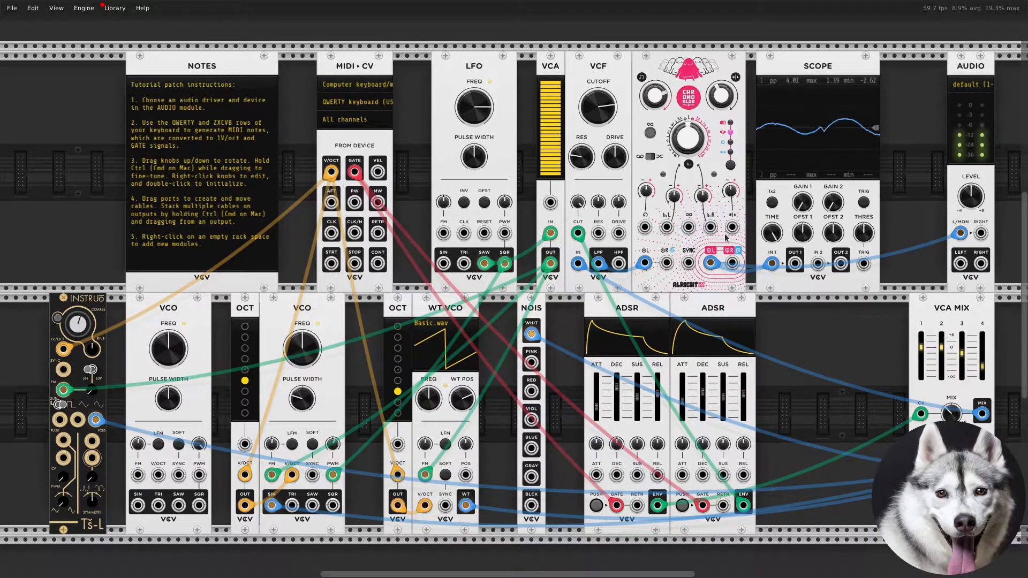
{"action": "key", "text": "z"}
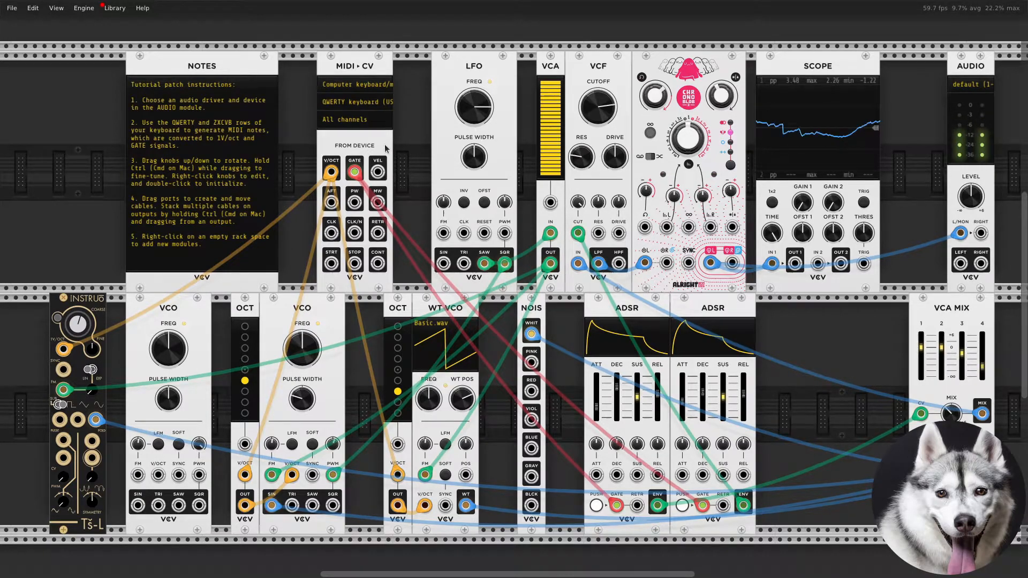
{"action": "left_click_drag", "start_coordinate": [692, 135], "coordinate": [689, 140]}
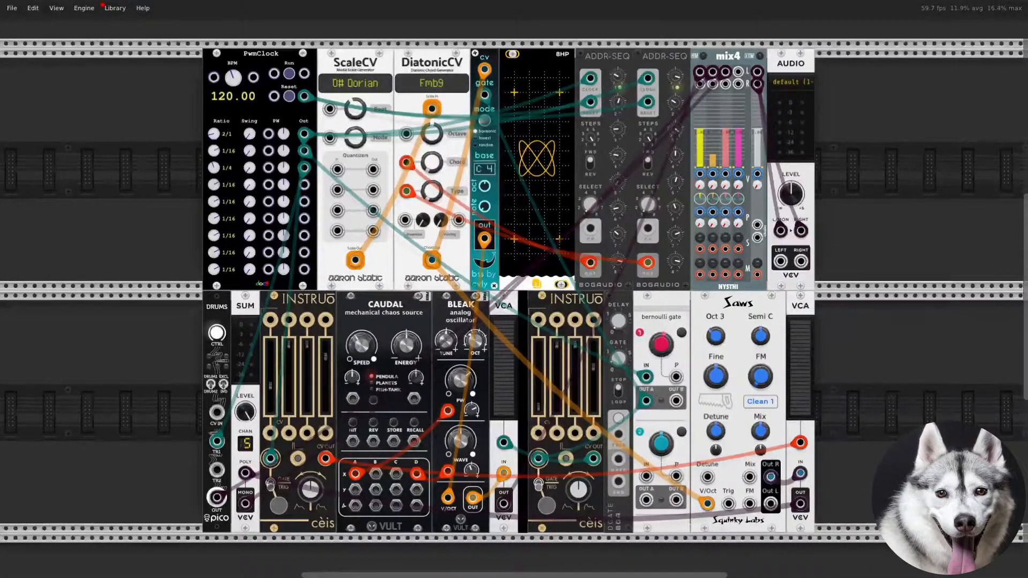
- Run the PwmClock in the generative patch and spread PwmClock, ScaleCV, DiatonicCV and the teal CV module apart in the upper row
{"action": "left_click", "coordinate": [290, 73]}
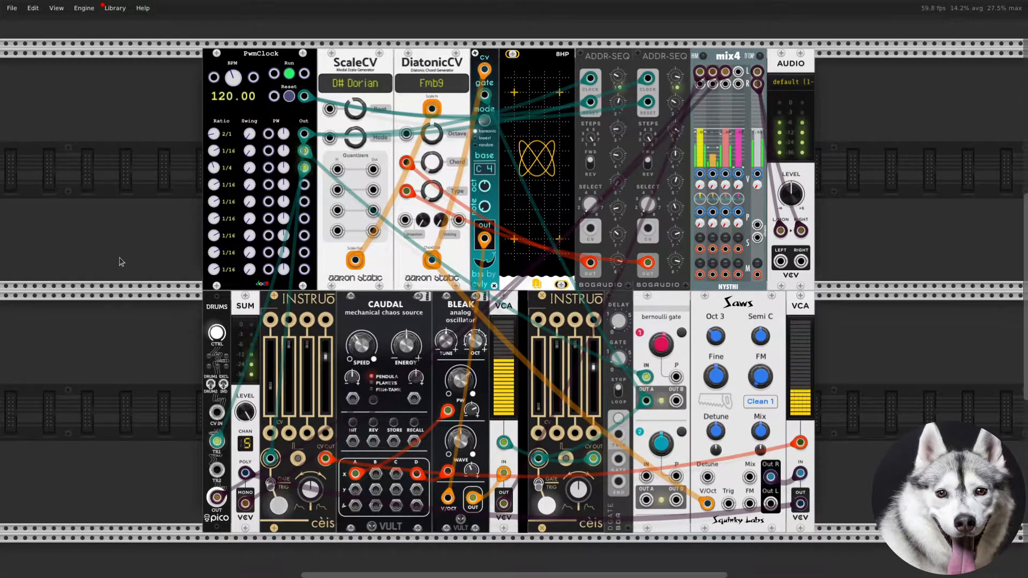
{"action": "left_click_drag", "start_coordinate": [246, 71], "coordinate": [75, 73]}
{"action": "left_click_drag", "start_coordinate": [292, 75], "coordinate": [278, 99]}
{"action": "left_click", "coordinate": [431, 103]}
{"action": "left_click_drag", "start_coordinate": [493, 107], "coordinate": [416, 107]}
- Spread DRUMS, SUM, the first Instruō cèis, CAUDAL, BLEAK and their VCA apart in the lower row
{"action": "left_click_drag", "start_coordinate": [218, 308], "coordinate": [121, 305]}
{"action": "left_click_drag", "start_coordinate": [308, 298], "coordinate": [184, 299]}
{"action": "left_click_drag", "start_coordinate": [386, 305], "coordinate": [300, 305]}
{"action": "left_click_drag", "start_coordinate": [464, 316], "coordinate": [425, 316]}
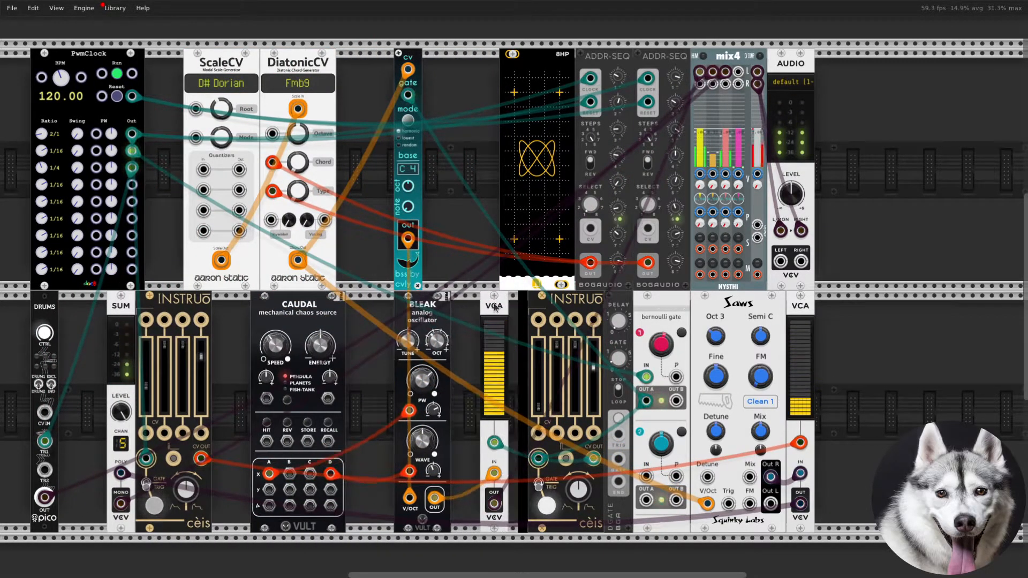
{"action": "left_click_drag", "start_coordinate": [503, 308], "coordinate": [475, 308]}
- Move AUDIO and mix4 outward, shift the oscilloscope toward the teal CV module, and separate the modules around Saws
{"action": "left_click_drag", "start_coordinate": [791, 63], "coordinate": [963, 63]}
{"action": "left_click_drag", "start_coordinate": [729, 56], "coordinate": [892, 56]}
{"action": "left_click_drag", "start_coordinate": [541, 250], "coordinate": [501, 250]}
{"action": "left_click_drag", "start_coordinate": [693, 528], "coordinate": [817, 300]}
{"action": "left_click_drag", "start_coordinate": [739, 321], "coordinate": [907, 321]}
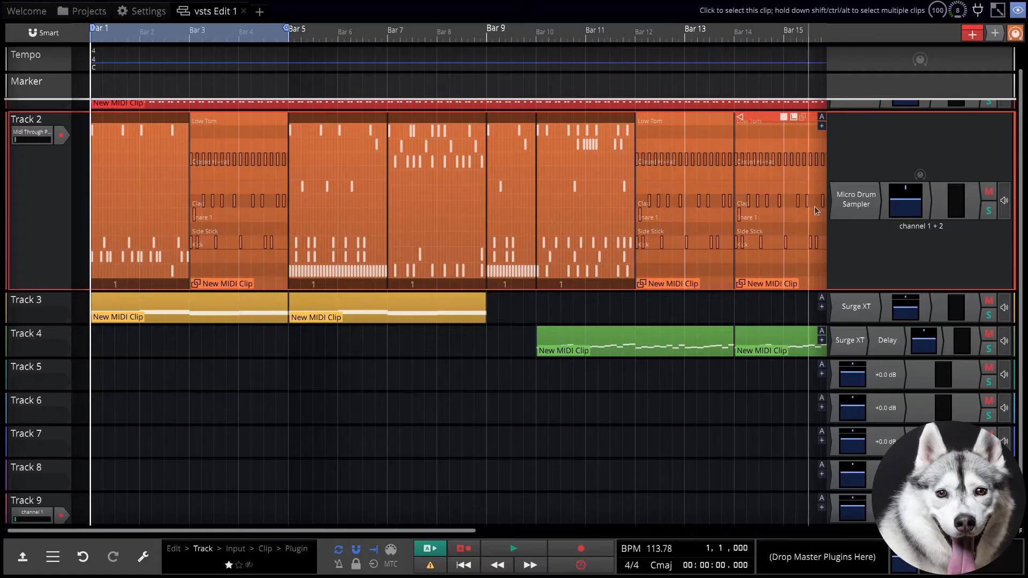
- In the Tracktion DAW edit, open Track 2's Micro Drum Sampler and Track 3's Surge XT, and arrange both plugin windows
{"action": "double_click", "coordinate": [860, 207]}
{"action": "left_click_drag", "start_coordinate": [773, 168], "coordinate": [541, 237]}
{"action": "double_click", "coordinate": [865, 305]}
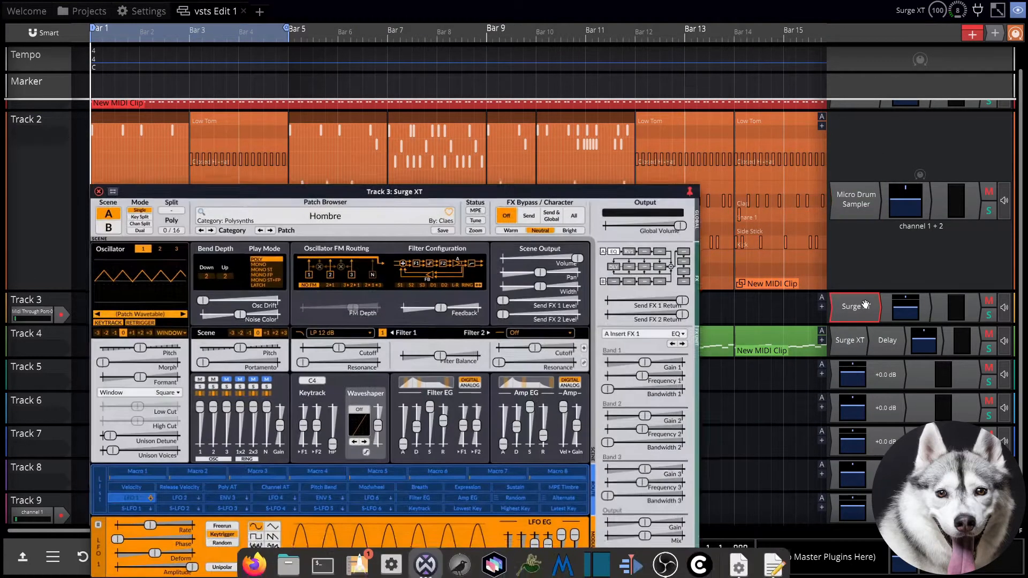
{"action": "left_click_drag", "start_coordinate": [514, 191], "coordinate": [811, 158]}
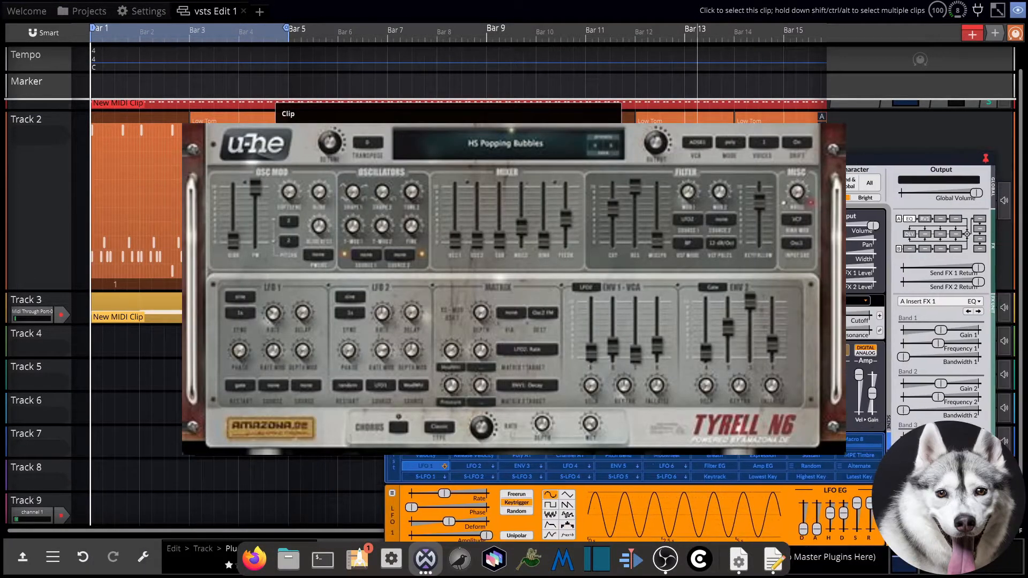
{"action": "left_click_drag", "start_coordinate": [339, 206], "coordinate": [301, 262]}
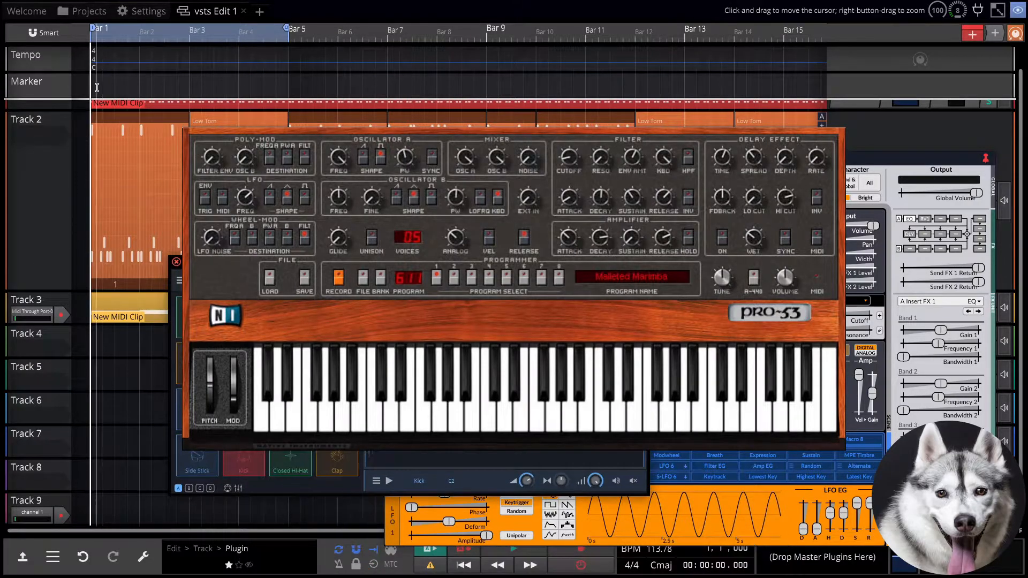
- Play the edit, extend the loop-out position to Bar 17, and restart playback from the beginning
{"action": "key", "text": "space"}
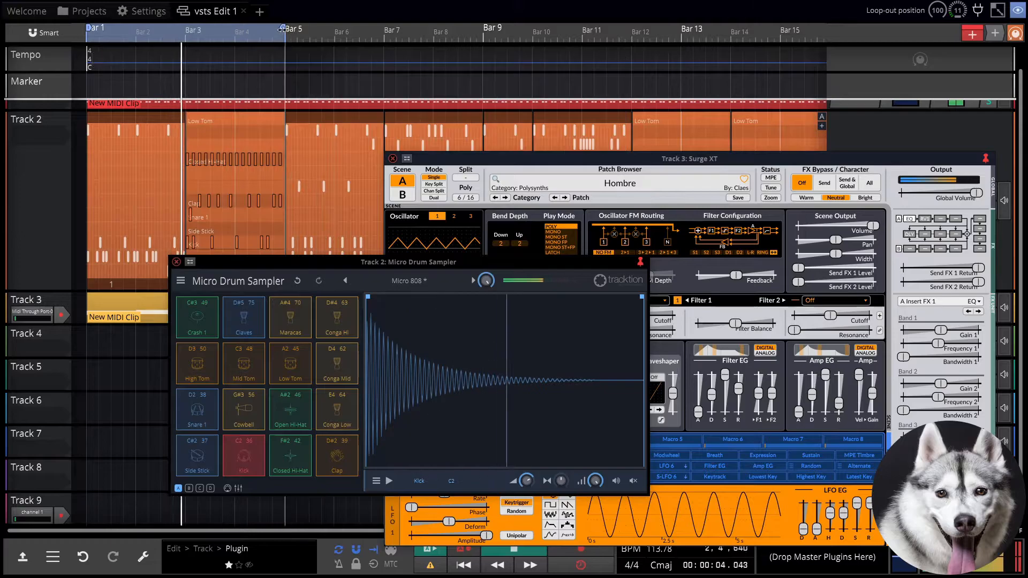
{"action": "mouse_move", "coordinate": [282, 29]}
{"action": "left_mouse_down"}
{"action": "mouse_move", "coordinate": [760, 32]}
{"action": "mouse_move", "coordinate": [806, 48]}
{"action": "mouse_move", "coordinate": [748, 32]}
{"action": "left_mouse_up"}
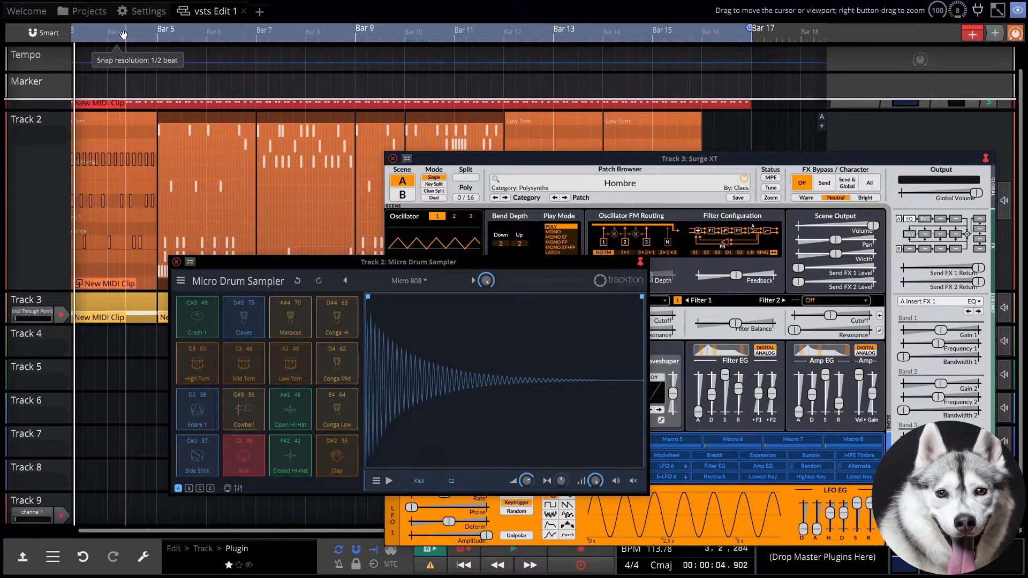
{"action": "scroll", "coordinate": [121, 35], "scroll_direction": "left", "scroll_amount": 5}
{"action": "left_click", "coordinate": [91, 85]}
{"action": "key", "text": "space"}
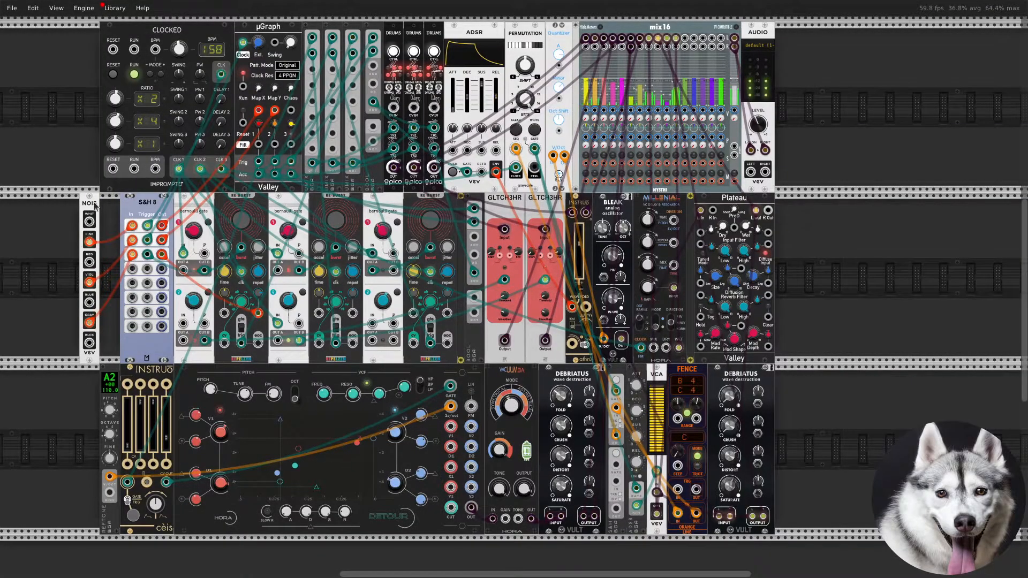
- Return to the large VCV Rack patch and swap the noise module beside S&H 8 for alternative noise modules
{"action": "right_click", "coordinate": [94, 251]}
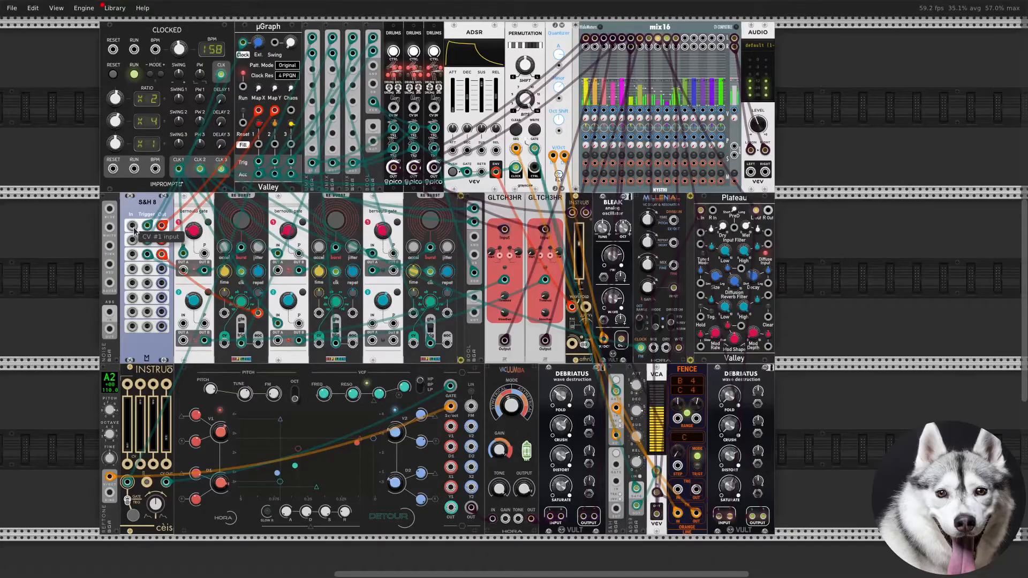
{"action": "left_click_drag", "start_coordinate": [113, 212], "coordinate": [109, 210]}
{"action": "right_click", "coordinate": [110, 264]}
{"action": "left_click_drag", "start_coordinate": [139, 308], "coordinate": [132, 240]}
{"action": "right_click", "coordinate": [110, 246]}
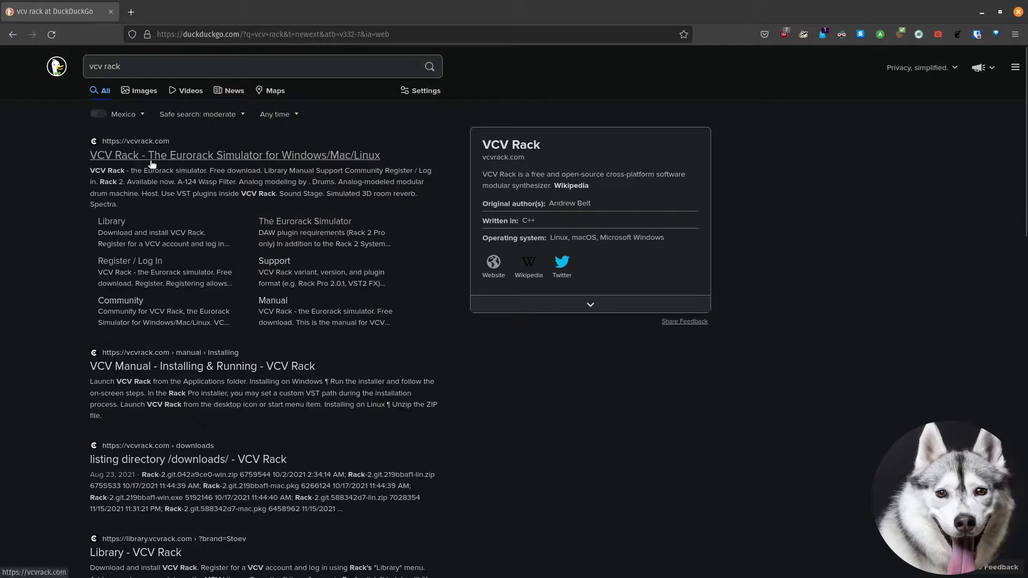
- Switch to the browser, open the VCV Rack website from the search results, and go to the Rack 2 download
{"action": "left_click", "coordinate": [156, 163]}
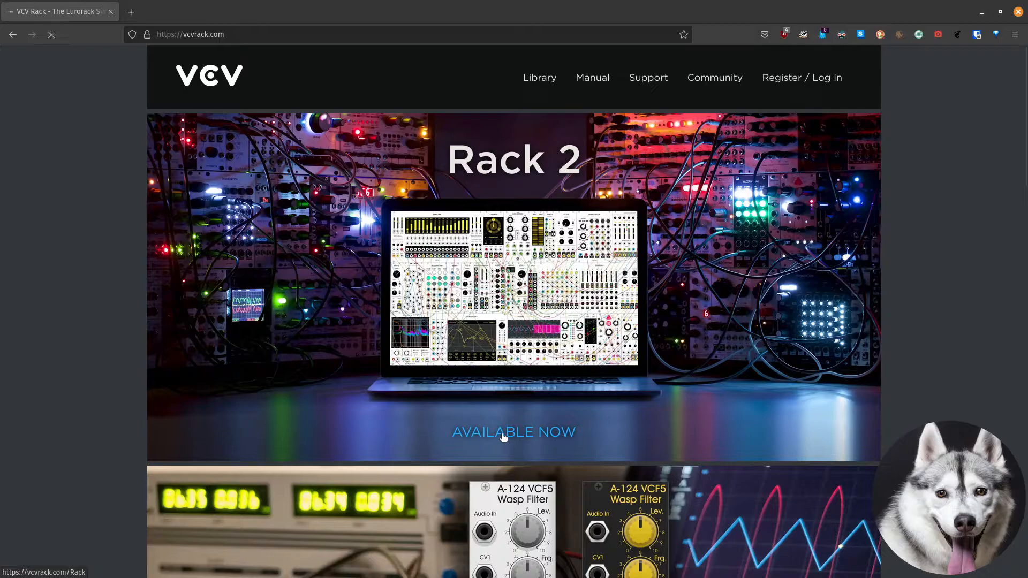
{"action": "left_click", "coordinate": [503, 435]}
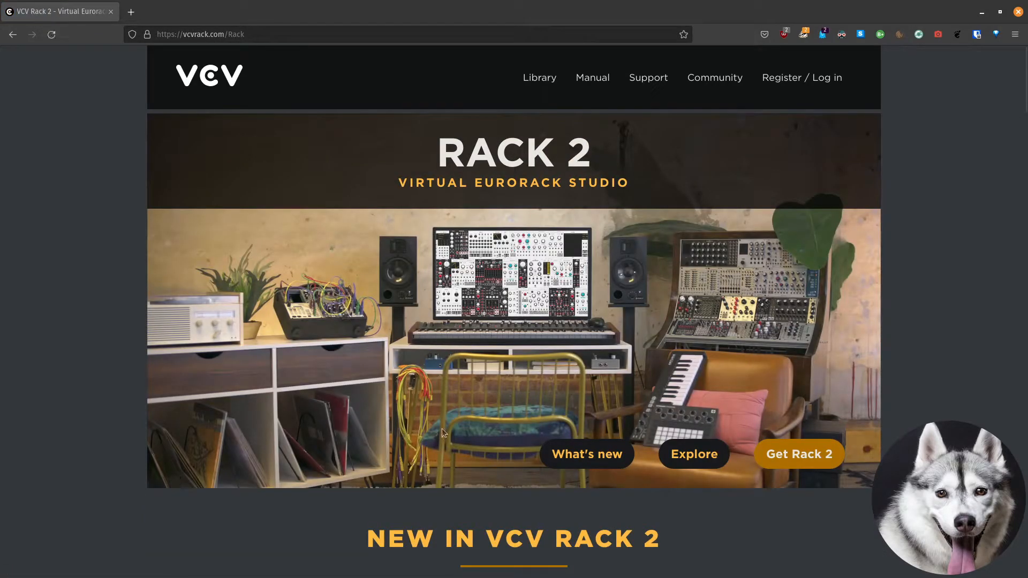
{"action": "left_click", "coordinate": [790, 454]}
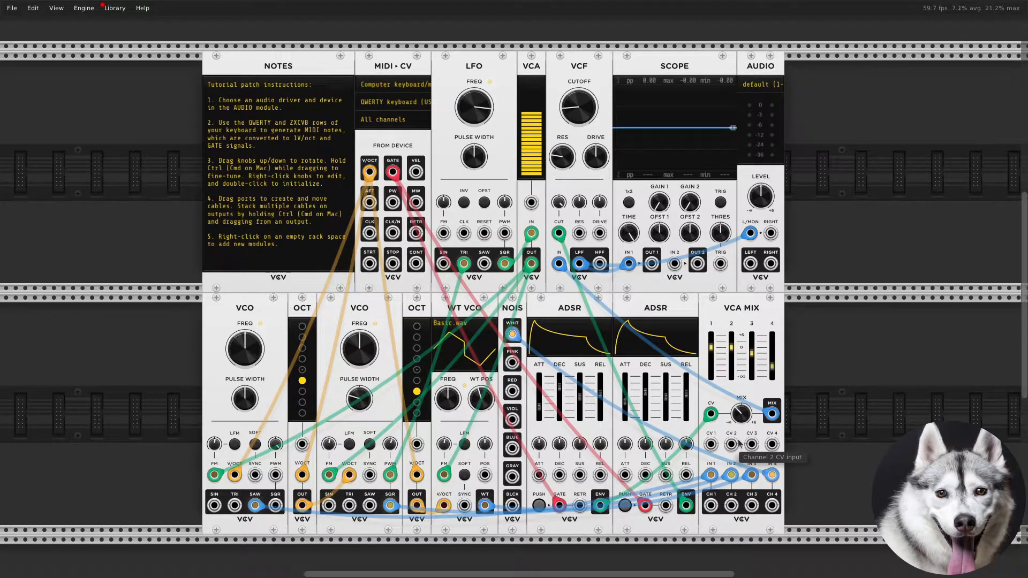
- Move the NOTES module away from MIDI-CV in the template patch, and try the PulseAudio and JACK drivers in the AUDIO module
{"action": "left_click_drag", "start_coordinate": [280, 71], "coordinate": [204, 71]}
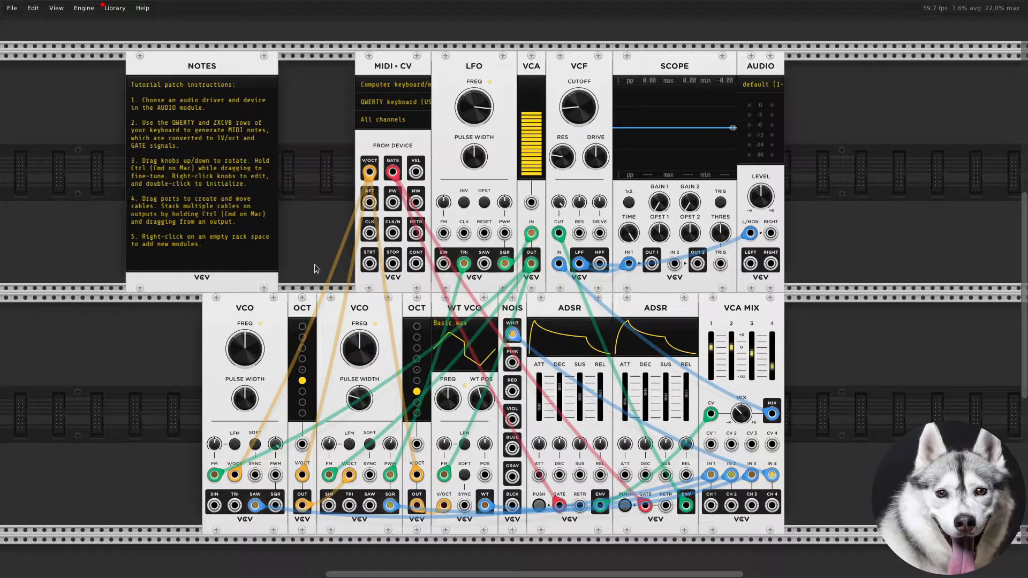
{"action": "left_click", "coordinate": [781, 87]}
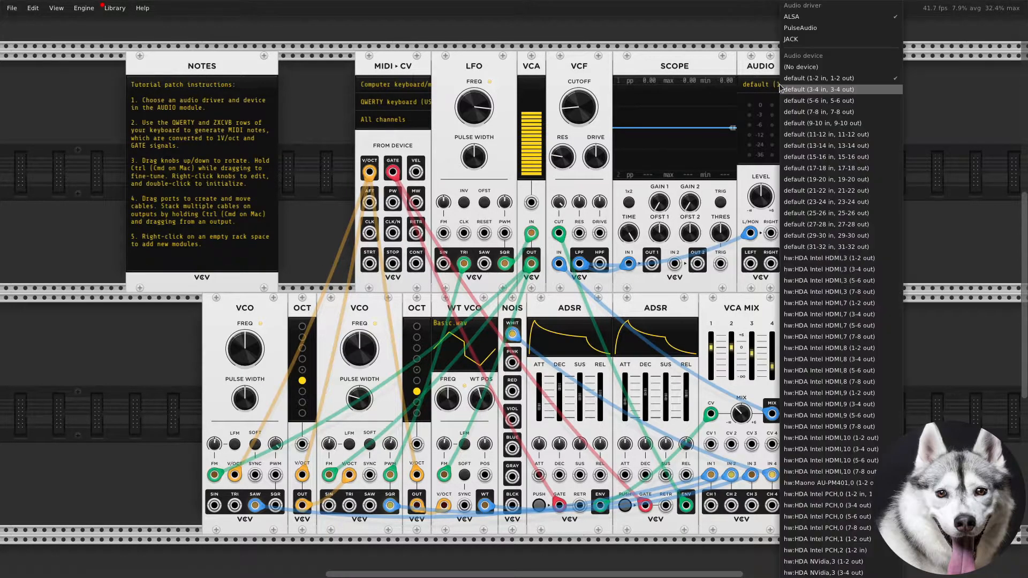
{"action": "left_click", "coordinate": [798, 28]}
{"action": "left_click", "coordinate": [778, 87]}
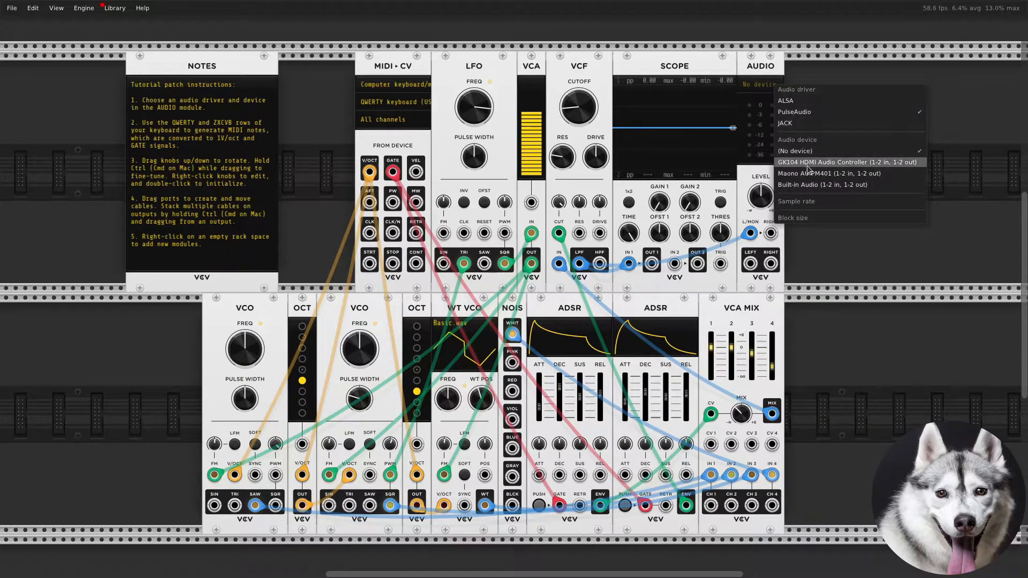
{"action": "left_click", "coordinate": [811, 121]}
- Set the AUDIO module's driver to ALSA and its device to default (1-2 in, 1-2 out)
{"action": "left_click", "coordinate": [769, 91]}
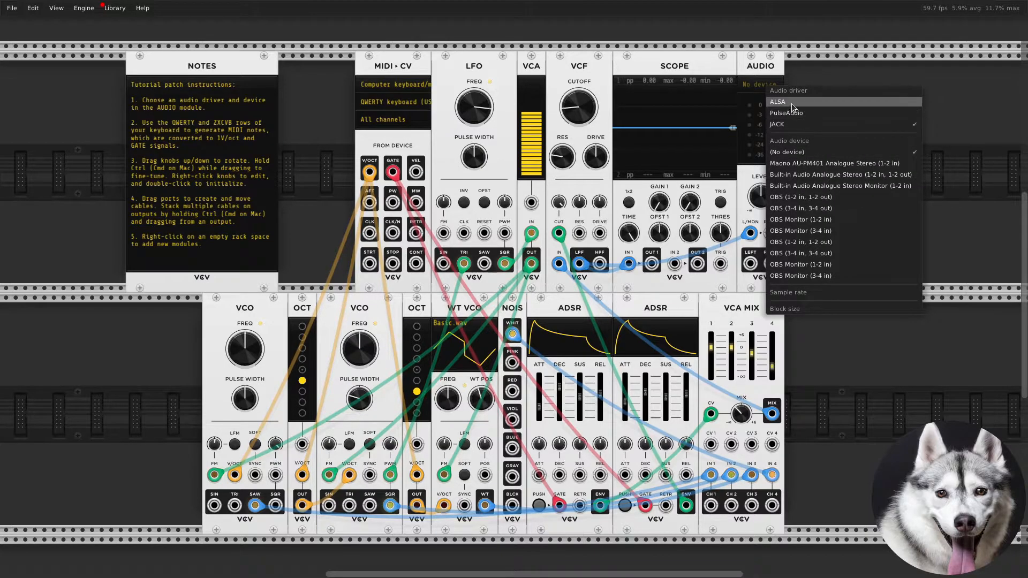
{"action": "left_click", "coordinate": [791, 104]}
{"action": "left_click", "coordinate": [774, 88]}
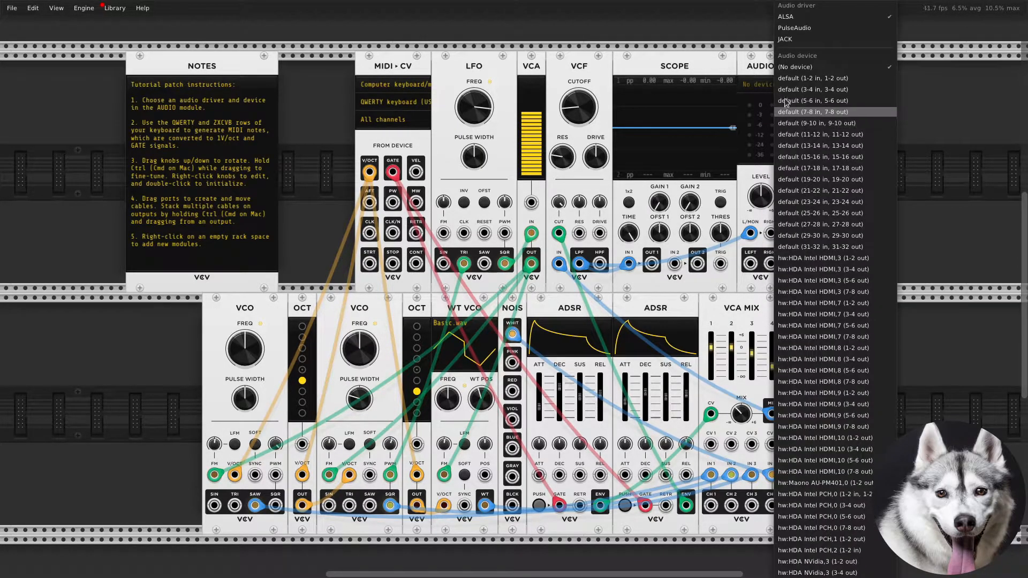
{"action": "left_click", "coordinate": [791, 81]}
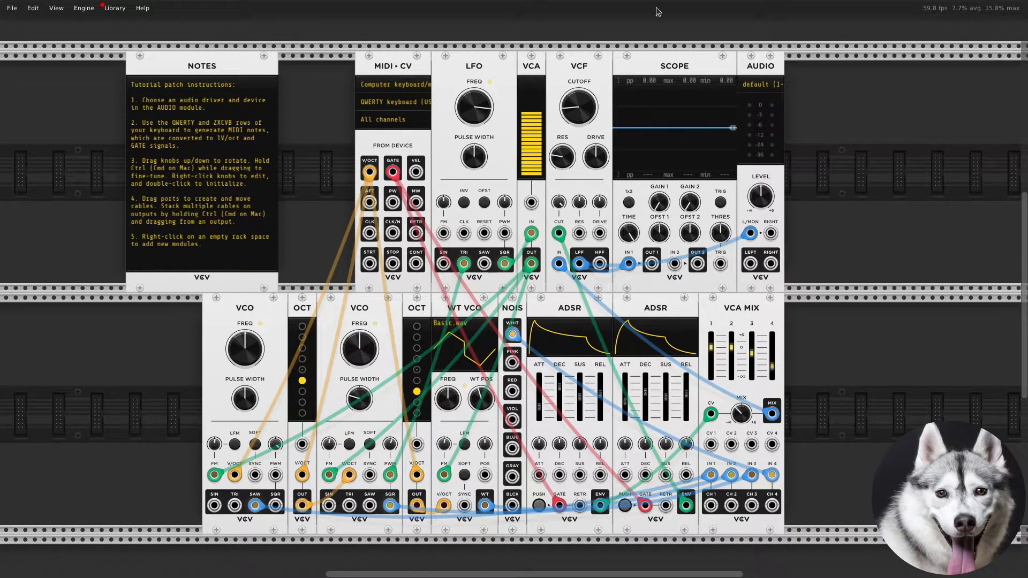
- Move MIDI-CV to sit between NOTES and the LFO, and view its MIDI device and driver options without changing them
{"action": "left_click_drag", "start_coordinate": [392, 67], "coordinate": [364, 67]}
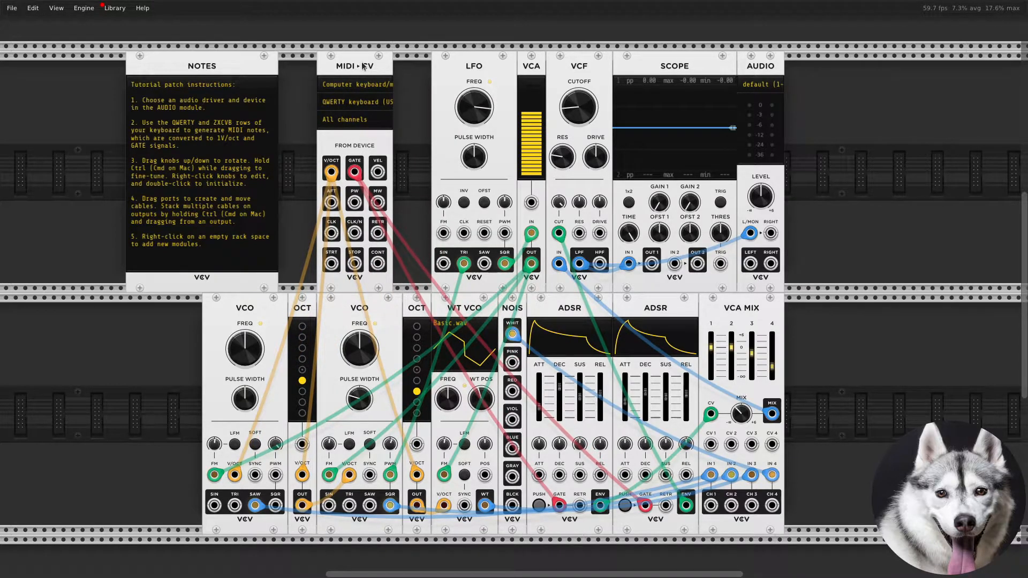
{"action": "left_click", "coordinate": [362, 101]}
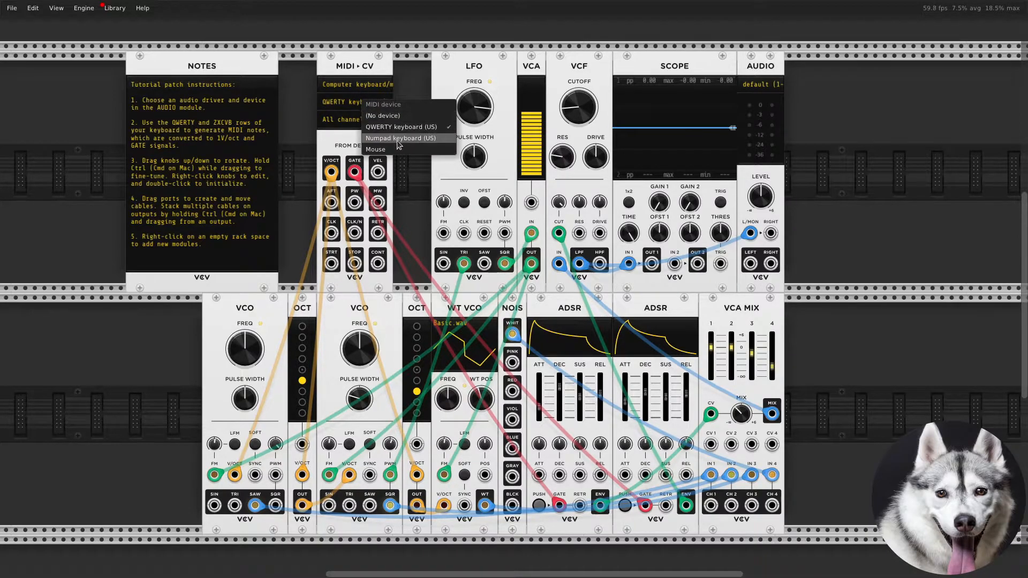
{"action": "left_click", "coordinate": [304, 95]}
{"action": "left_click", "coordinate": [339, 84]}
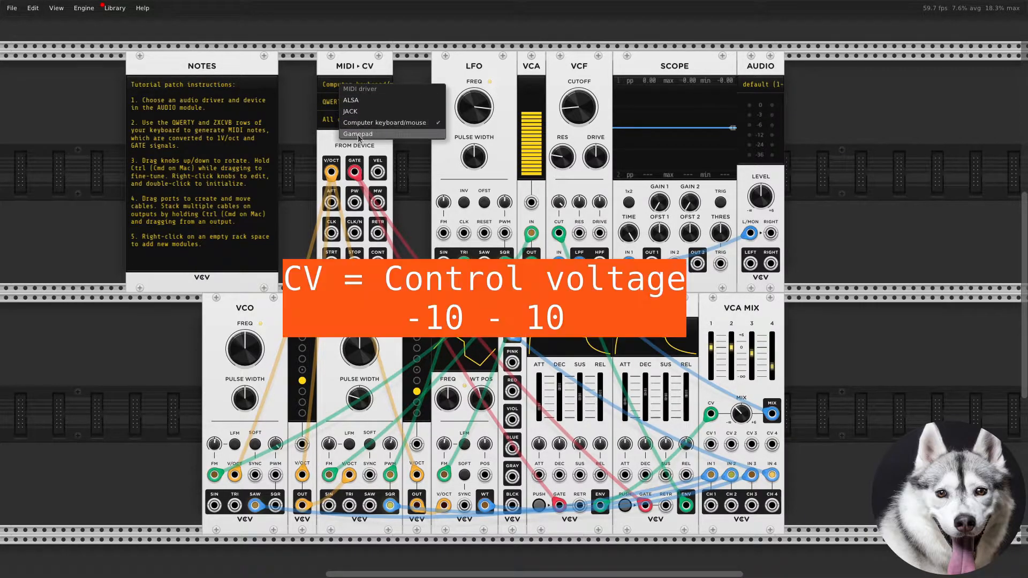
{"action": "left_click", "coordinate": [300, 103]}
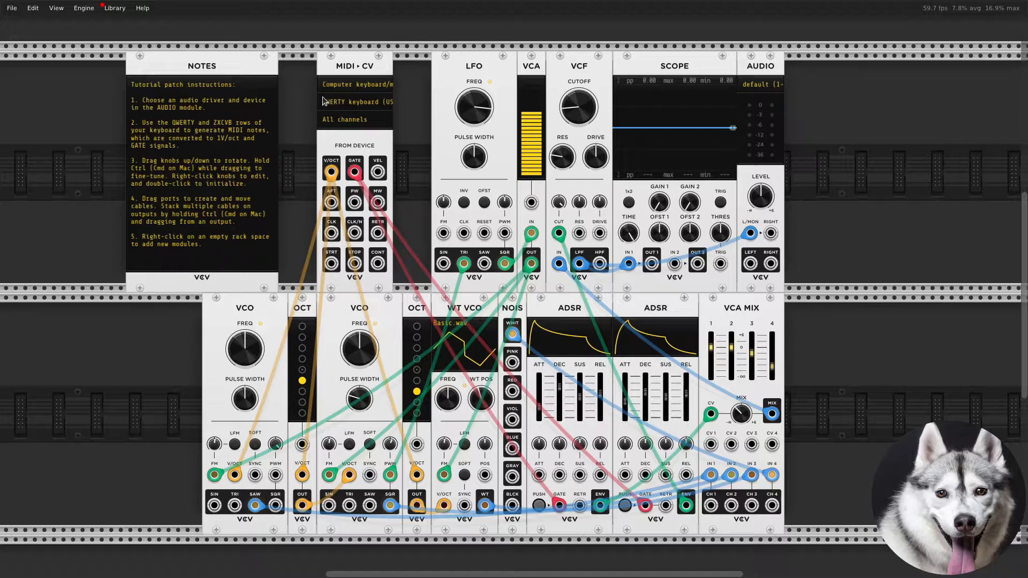
- Turn the LFO's FREQ knob slightly and reset it to its default value
{"action": "mouse_move", "coordinate": [474, 110]}
{"action": "left_mouse_down"}
{"action": "mouse_move", "coordinate": [474, 101]}
{"action": "mouse_move", "coordinate": [466, 113]}
{"action": "left_mouse_up"}
{"action": "double_click", "coordinate": [465, 112]}
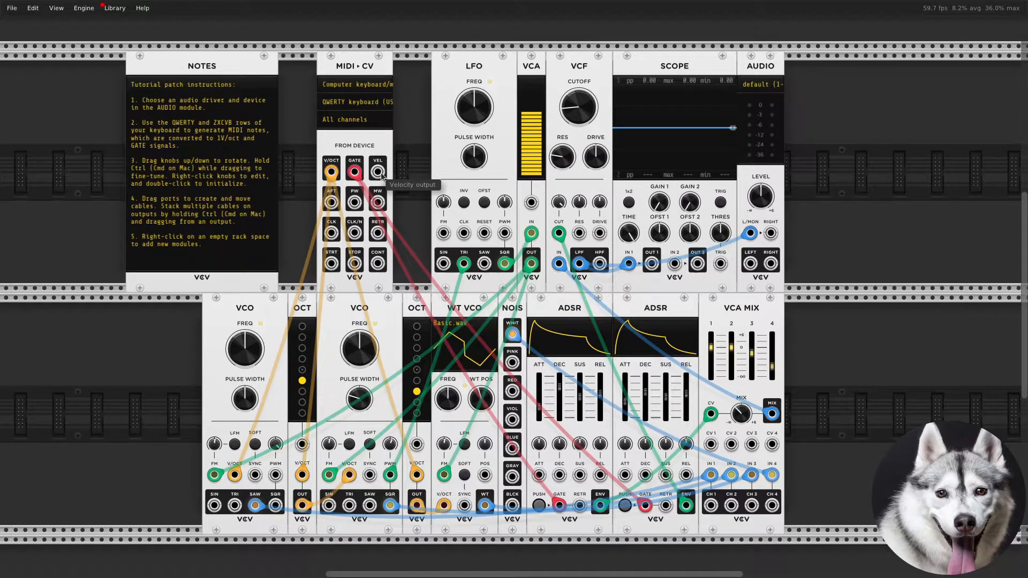
- Try pulling new cables from MIDI-CV's VEL output, including different cable colours, without connecting them to an input
{"action": "left_click_drag", "start_coordinate": [381, 172], "coordinate": [419, 127]}
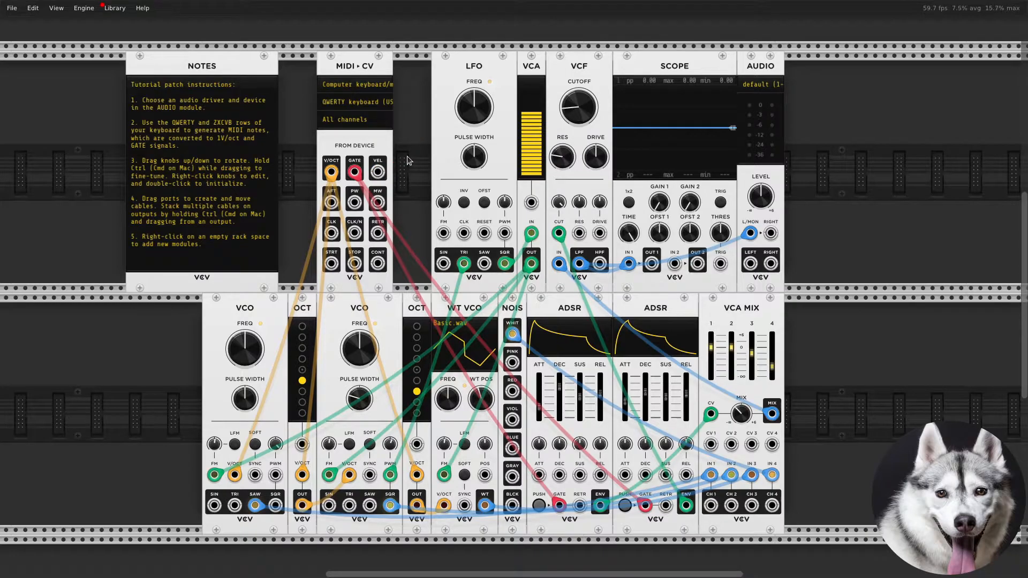
{"action": "right_click", "coordinate": [380, 172]}
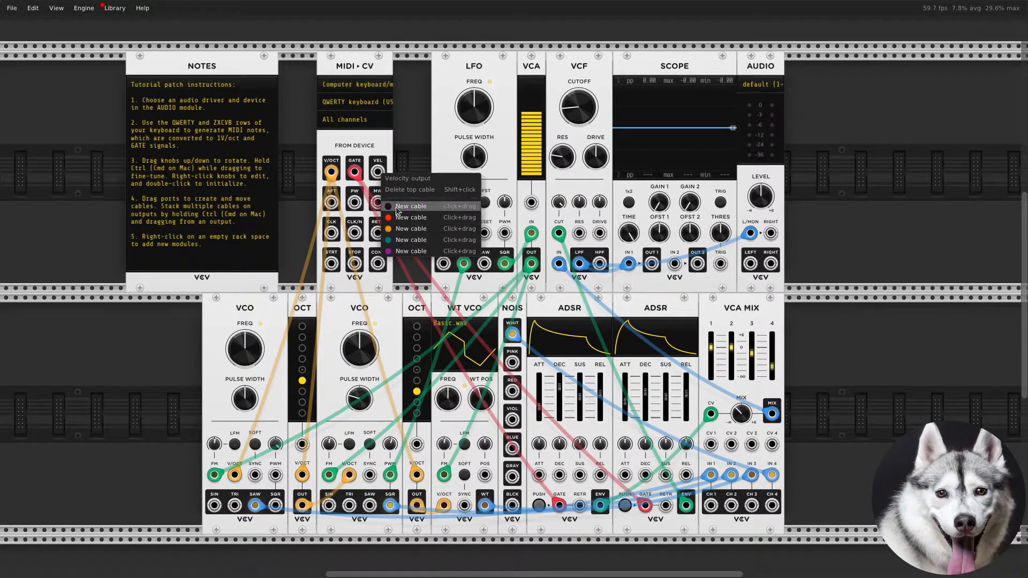
{"action": "left_click_drag", "start_coordinate": [402, 251], "coordinate": [432, 148]}
{"action": "right_click", "coordinate": [380, 172]}
{"action": "left_click", "coordinate": [401, 233]}
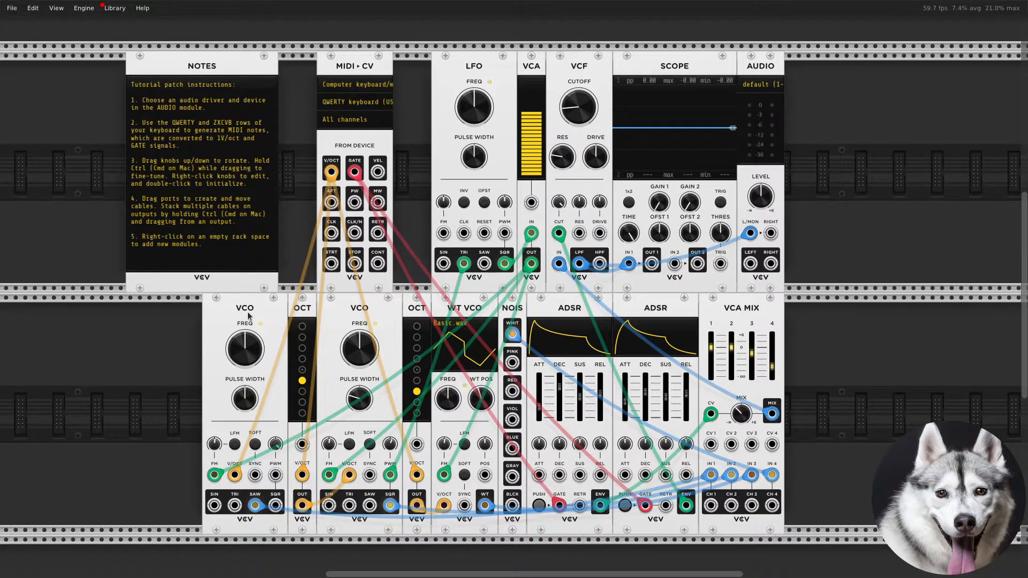
- Spread out the lower row by shifting both VCOs, both OCT modules and WT VCO left, and moving VCA MIX far right
{"action": "left_click_drag", "start_coordinate": [248, 314], "coordinate": [176, 315]}
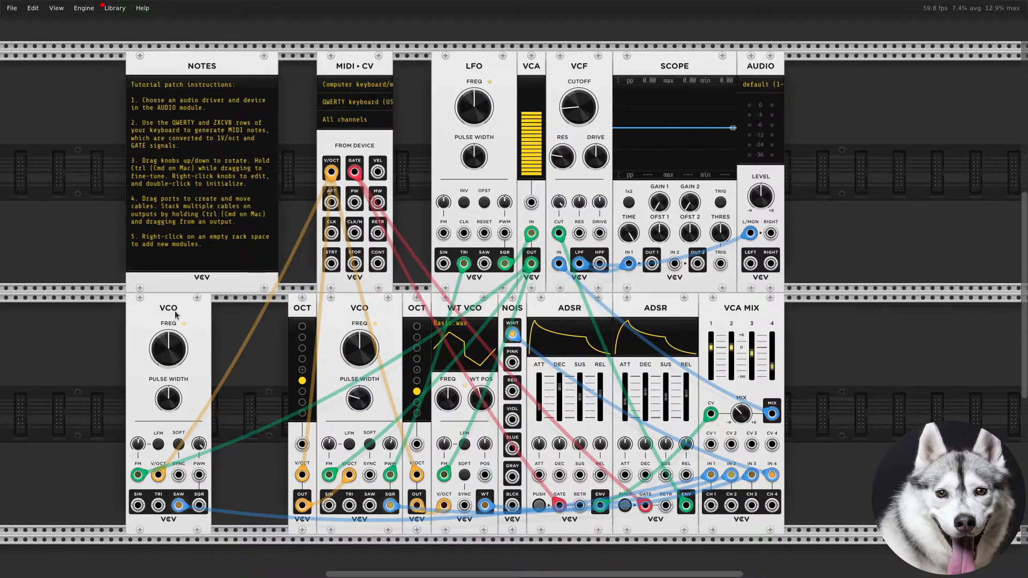
{"action": "left_click_drag", "start_coordinate": [302, 308], "coordinate": [244, 309]}
{"action": "left_click_drag", "start_coordinate": [351, 308], "coordinate": [281, 307]}
{"action": "mouse_move", "coordinate": [417, 309]}
{"action": "left_mouse_down"}
{"action": "mouse_move", "coordinate": [397, 309]}
{"action": "mouse_move", "coordinate": [425, 307]}
{"action": "left_mouse_up"}
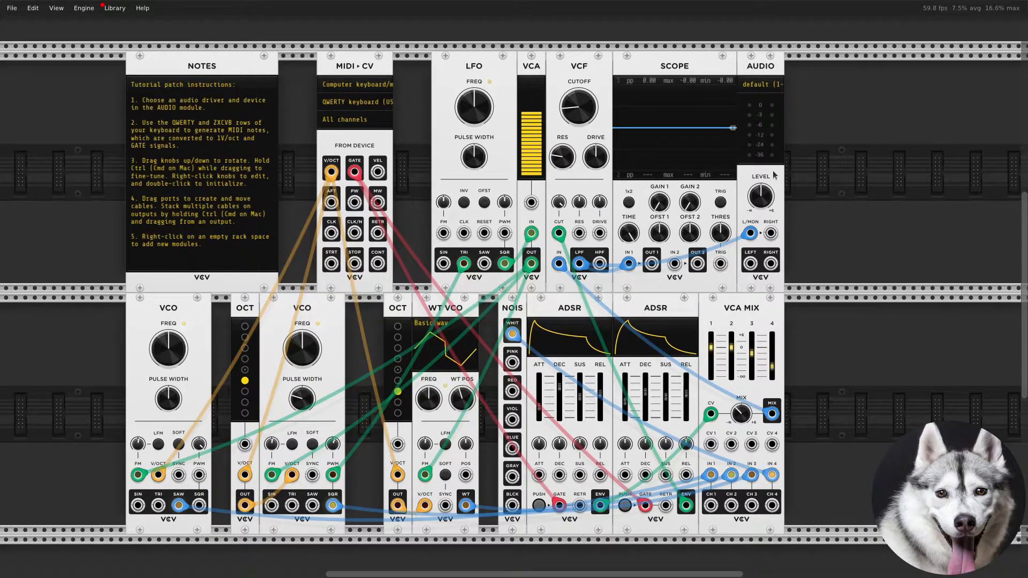
{"action": "left_click_drag", "start_coordinate": [757, 299], "coordinate": [967, 299]}
- Inspect the first VCO and its signal path, and move AUDIO, SCOPE and VCF right with gaps between them
{"action": "mouse_move", "coordinate": [174, 347]}
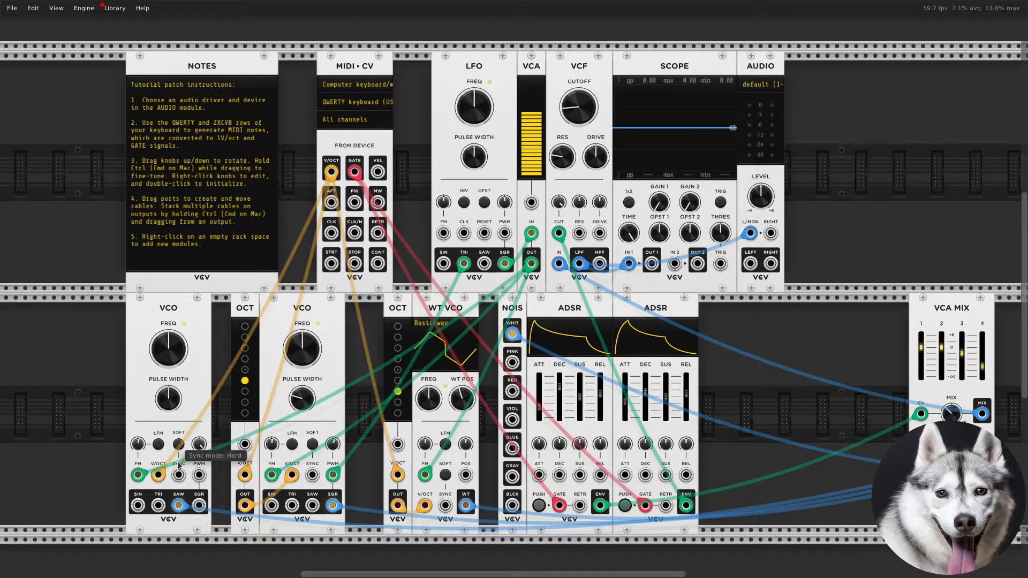
{"action": "mouse_move", "coordinate": [181, 506]}
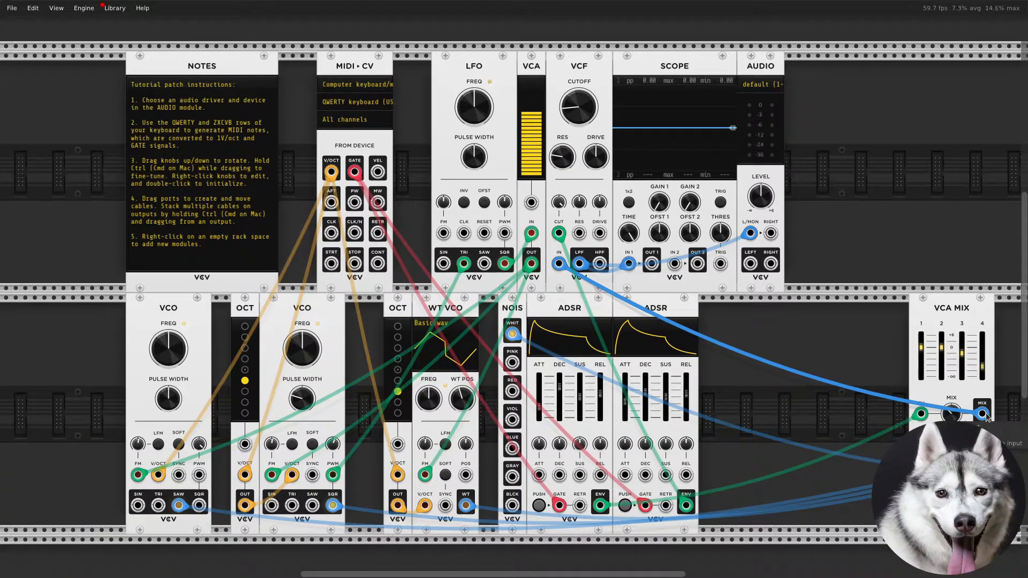
{"action": "mouse_move", "coordinate": [579, 110]}
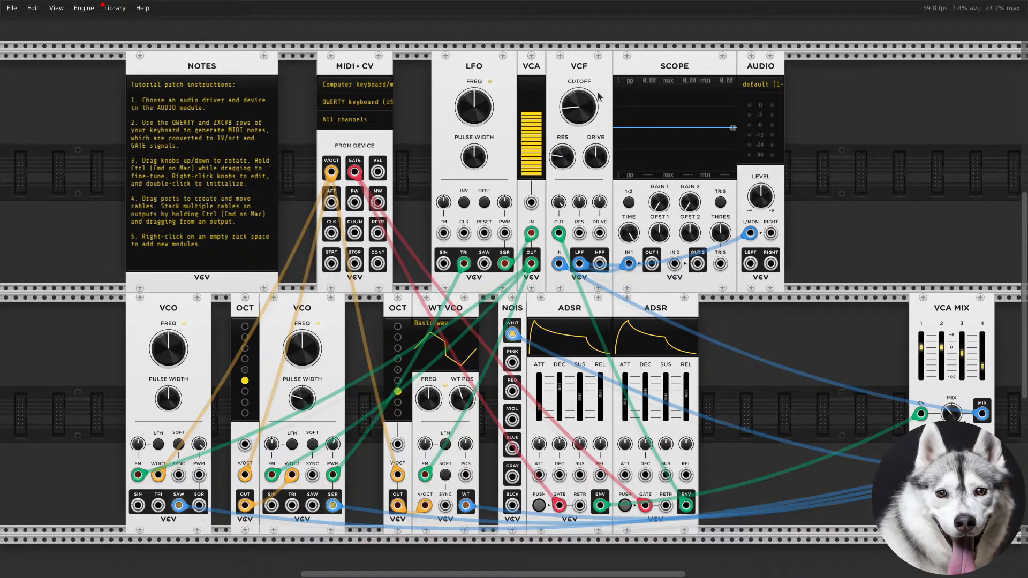
{"action": "left_click_drag", "start_coordinate": [753, 69], "coordinate": [984, 86]}
{"action": "left_click_drag", "start_coordinate": [698, 75], "coordinate": [838, 79]}
{"action": "left_click_drag", "start_coordinate": [580, 67], "coordinate": [656, 67]}
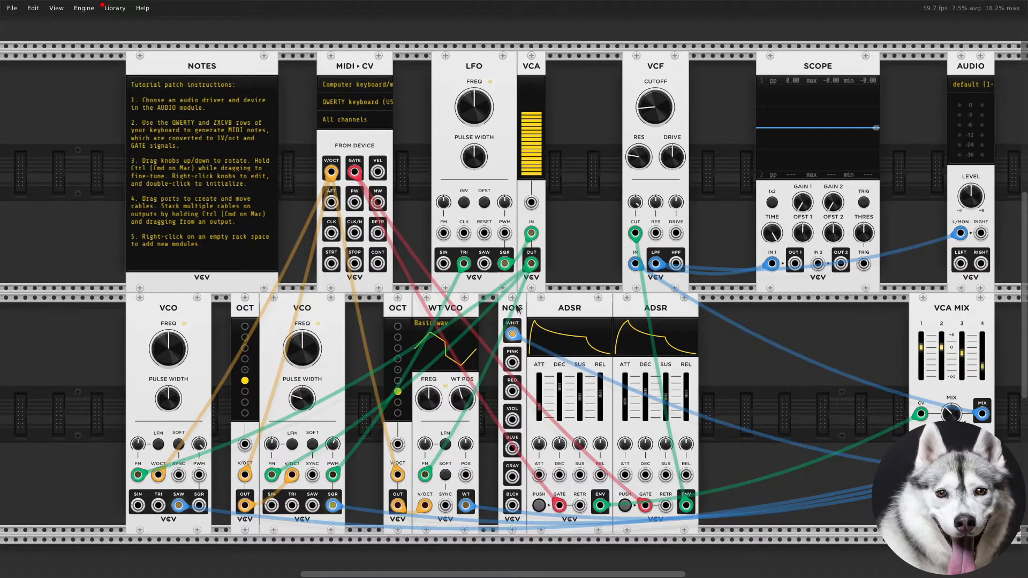
- Separate the two ADSR modules and NOISE in the lower row, and move VCA away from the LFO
{"action": "left_click_drag", "start_coordinate": [648, 313], "coordinate": [706, 317]}
{"action": "left_click_drag", "start_coordinate": [595, 310], "coordinate": [652, 312]}
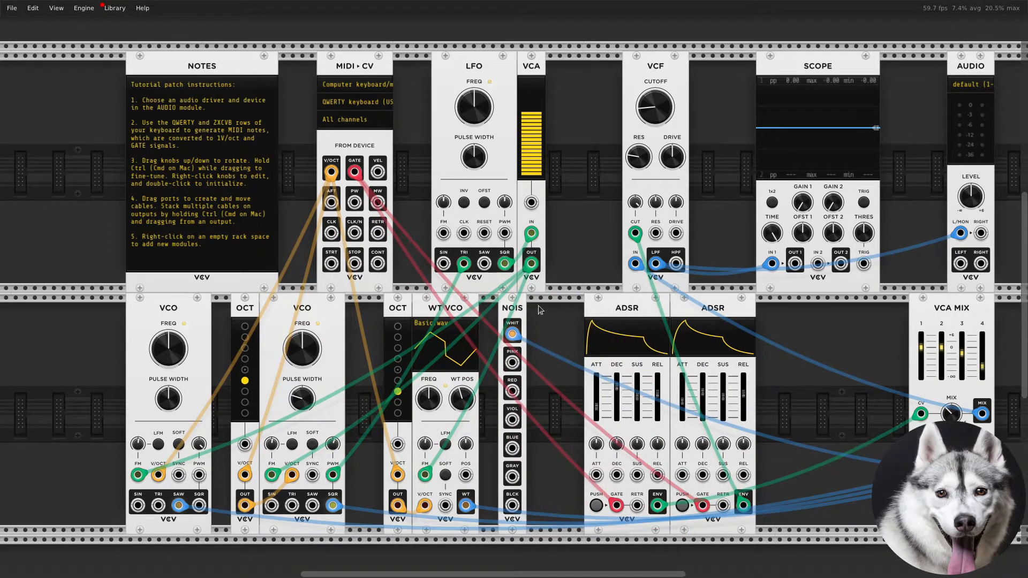
{"action": "left_click_drag", "start_coordinate": [519, 306], "coordinate": [537, 306]}
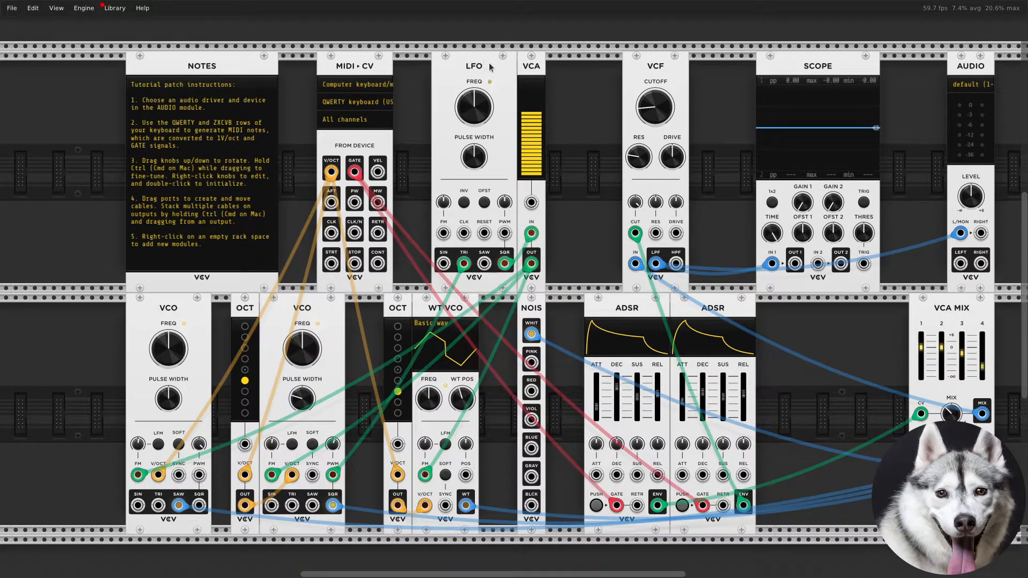
{"action": "left_click_drag", "start_coordinate": [491, 71], "coordinate": [513, 69]}
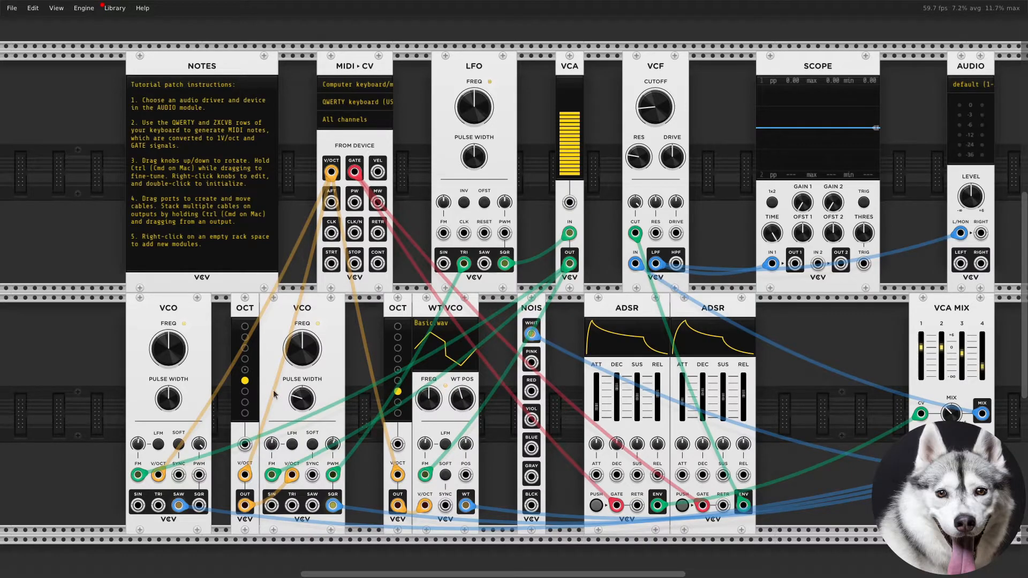
- Clear the module browser's search and filter the modules by brand Instruō and tag Oscillator
{"action": "right_click", "coordinate": [60, 387]}
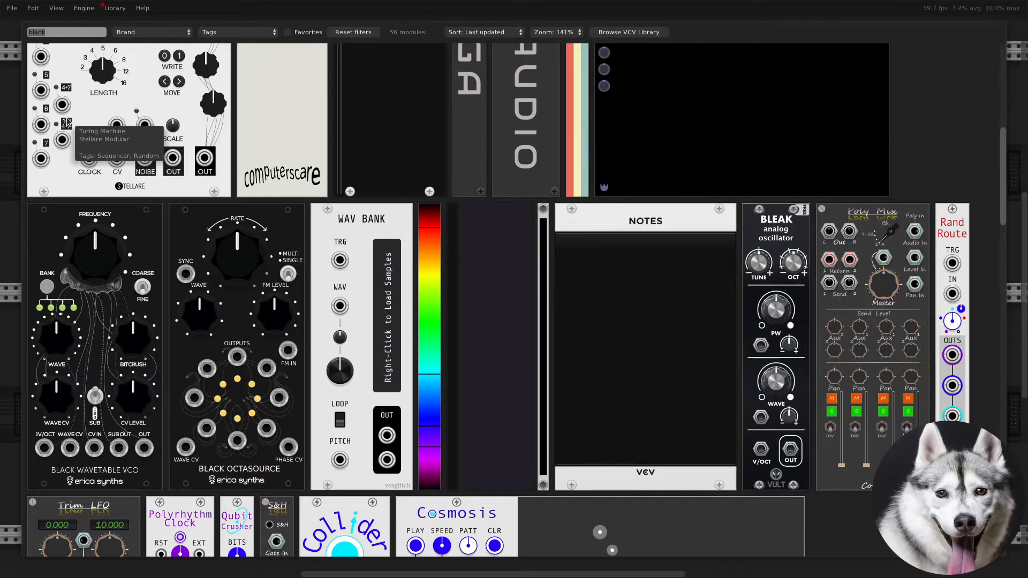
{"action": "key", "text": "BackSpace"}
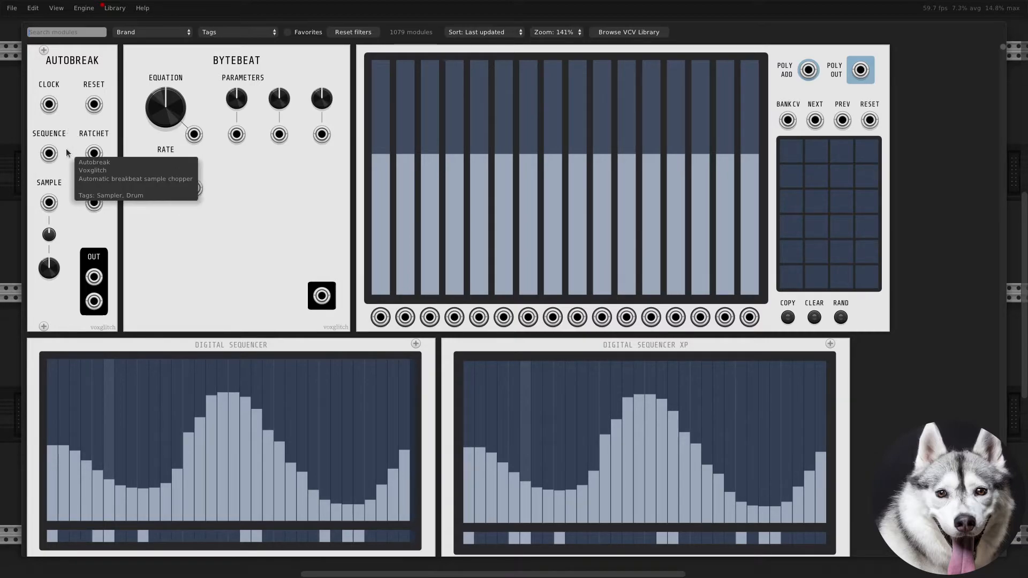
{"action": "left_click", "coordinate": [161, 30]}
{"action": "left_click", "coordinate": [224, 33]}
{"action": "left_click", "coordinate": [224, 33]}
{"action": "left_click", "coordinate": [174, 33]}
{"action": "scroll", "coordinate": [162, 276], "scroll_direction": "down", "scroll_amount": 6}
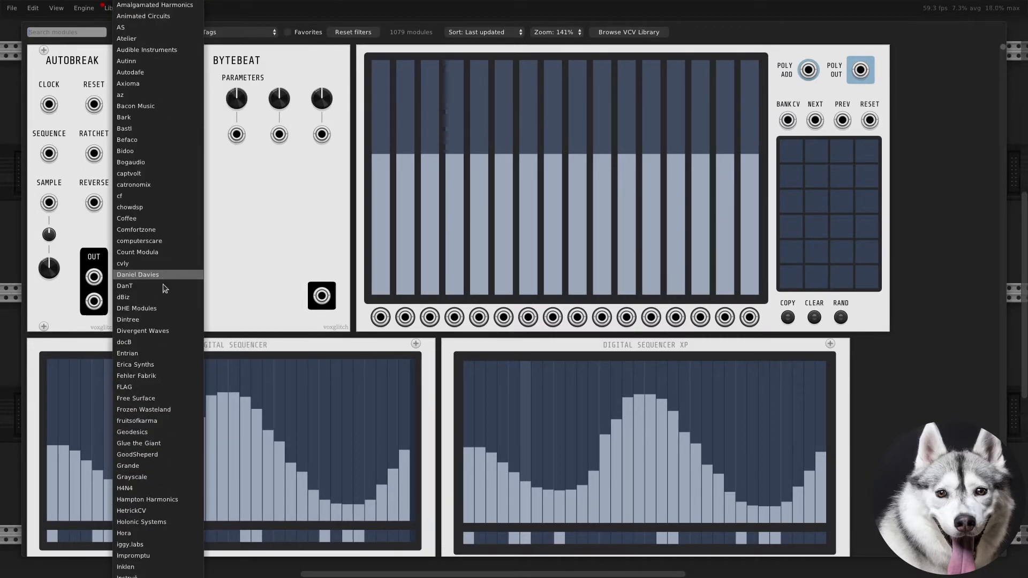
{"action": "left_click", "coordinate": [161, 524]}
{"action": "left_click", "coordinate": [238, 33]}
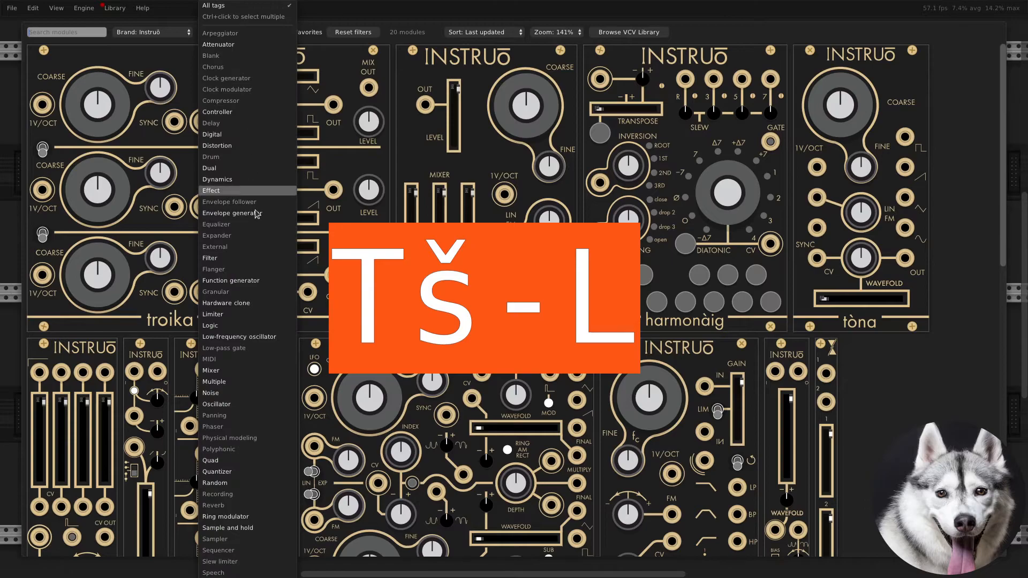
{"action": "left_click", "coordinate": [217, 404]}
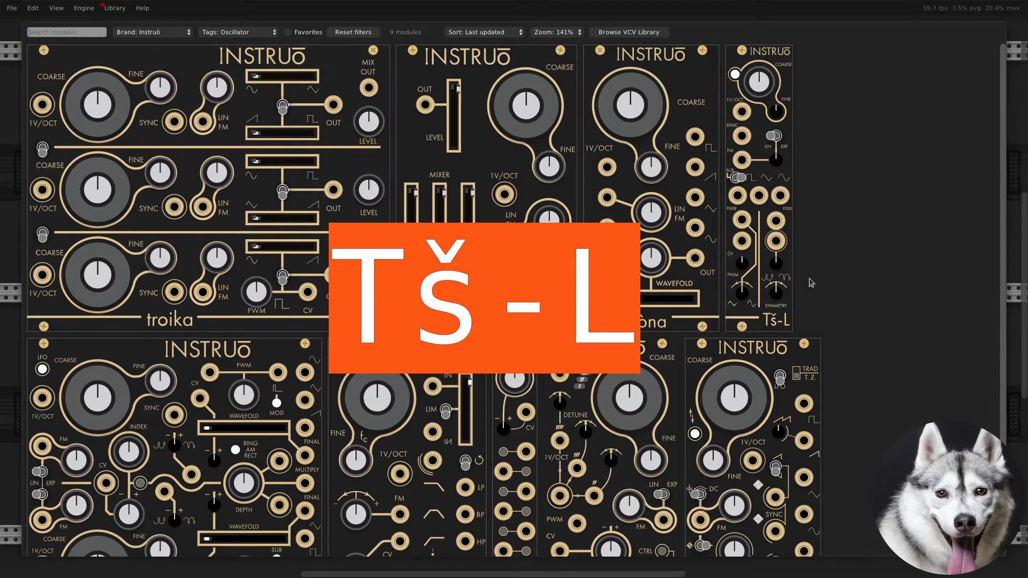
- Add Tš-L to the left of the first VCO and repatch that VCO's V/OCT, FM and output cables to it
{"action": "left_click_drag", "start_coordinate": [778, 64], "coordinate": [99, 319]}
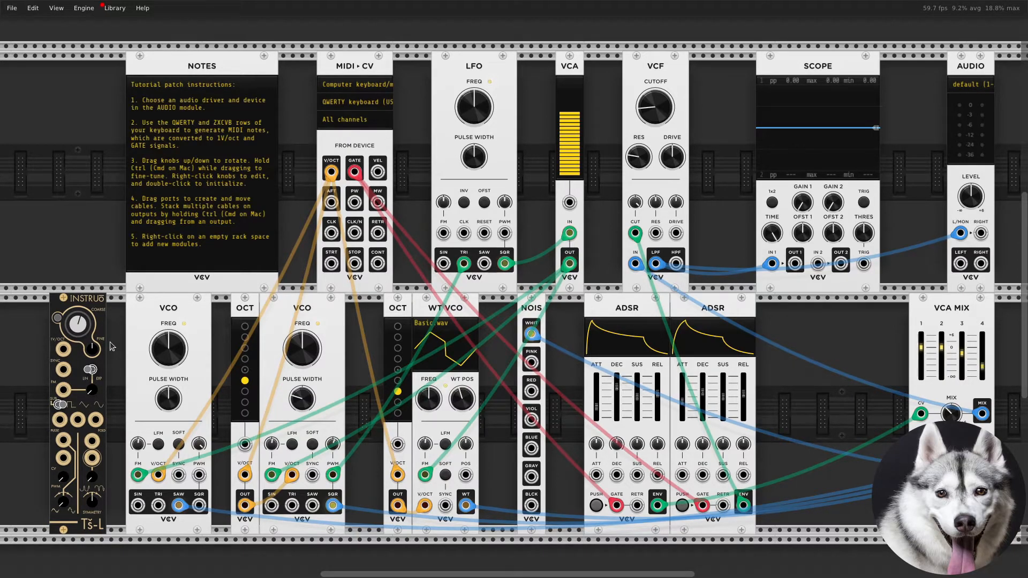
{"action": "left_click_drag", "start_coordinate": [137, 472], "coordinate": [63, 349]}
{"action": "left_click_drag", "start_coordinate": [178, 506], "coordinate": [92, 420]}
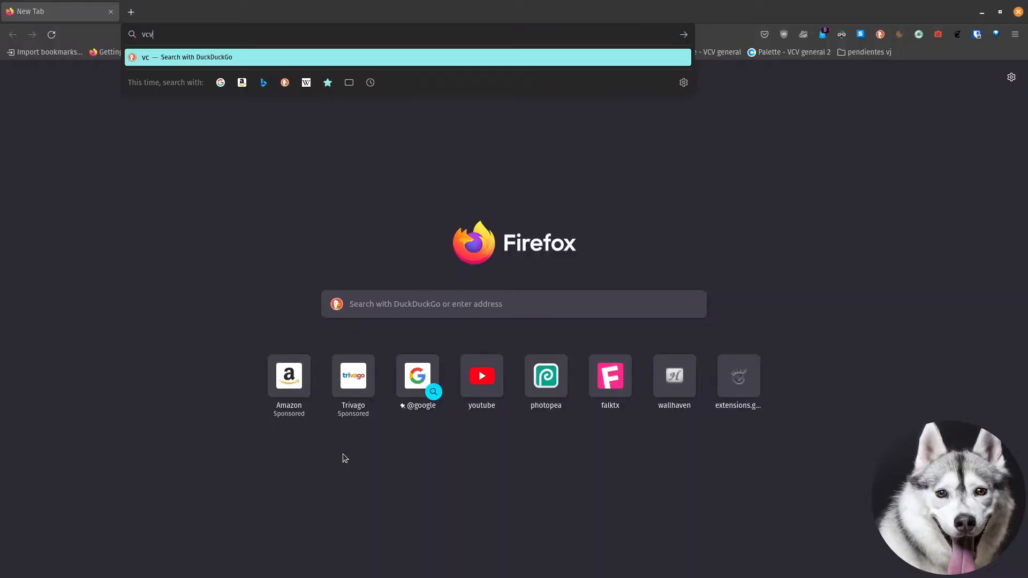
- Switch to Firefox, open the VCV Library site, visit its Register / Log in page, and look through the module listing
{"action": "type", "text": "li"}
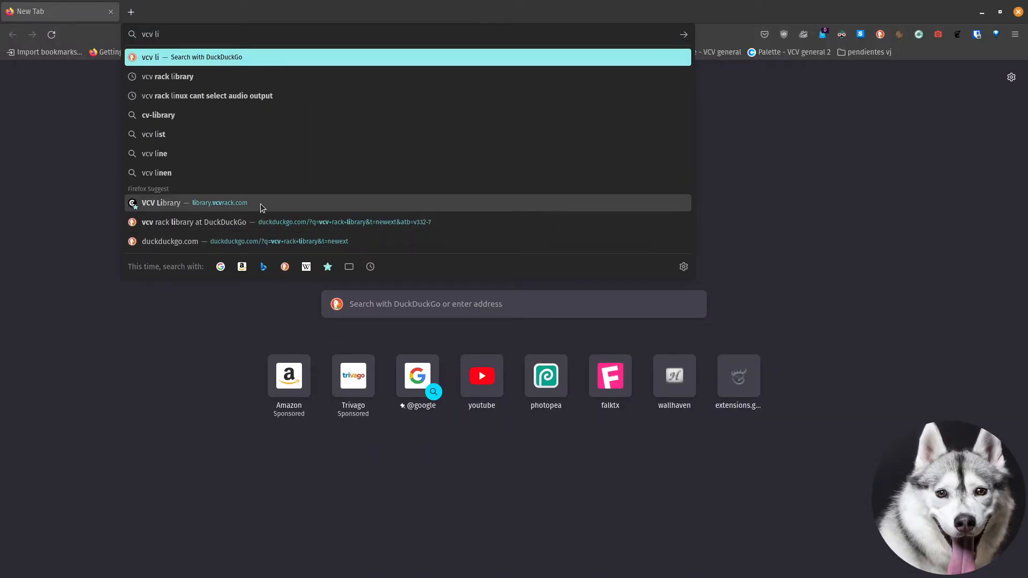
{"action": "left_click", "coordinate": [261, 203]}
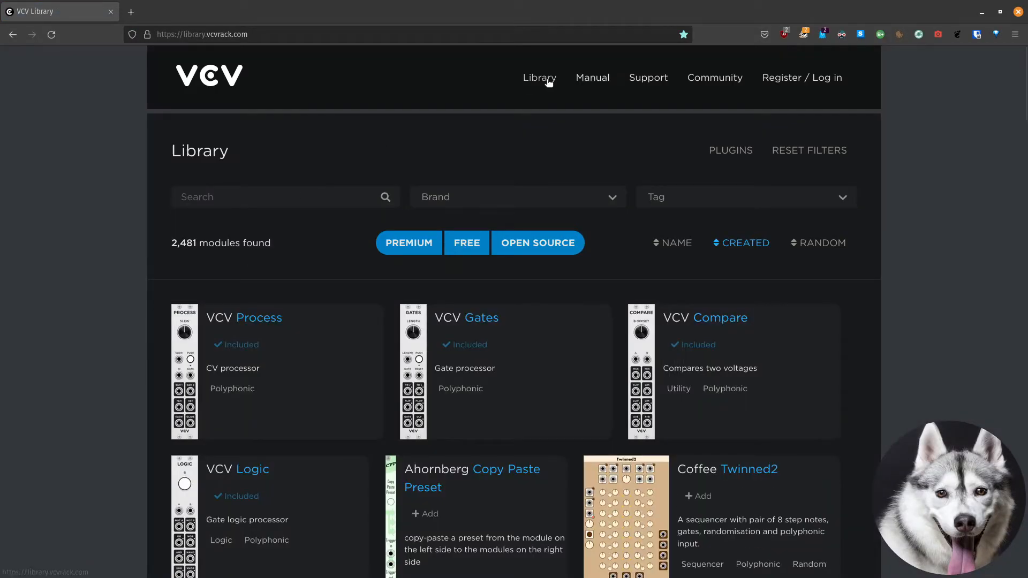
{"action": "left_click", "coordinate": [813, 80]}
{"action": "key", "text": "alt+Left"}
{"action": "scroll", "coordinate": [72, 305], "scroll_direction": "down", "scroll_amount": 4}
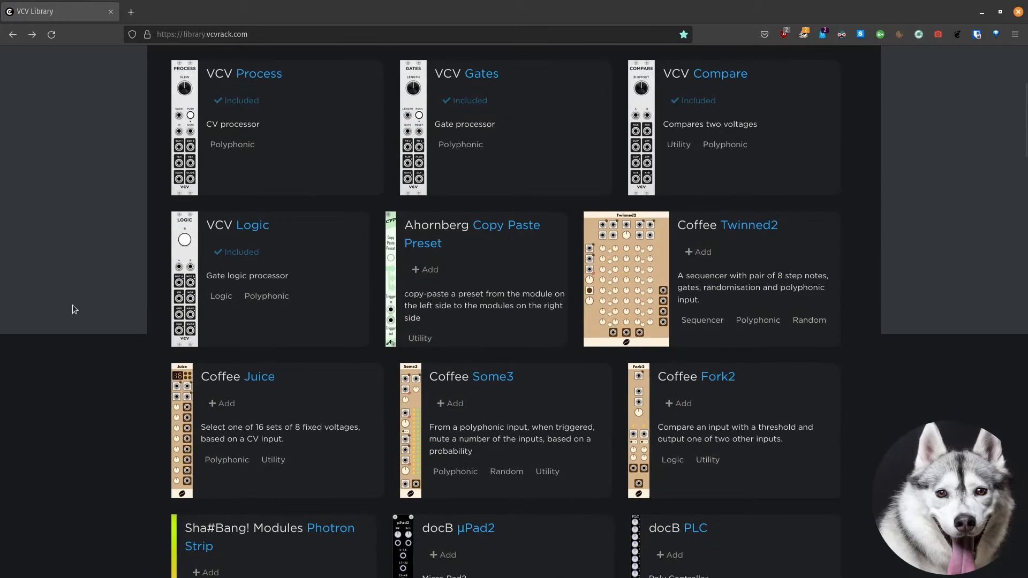
{"action": "scroll", "coordinate": [72, 310], "scroll_direction": "down", "scroll_amount": 3}
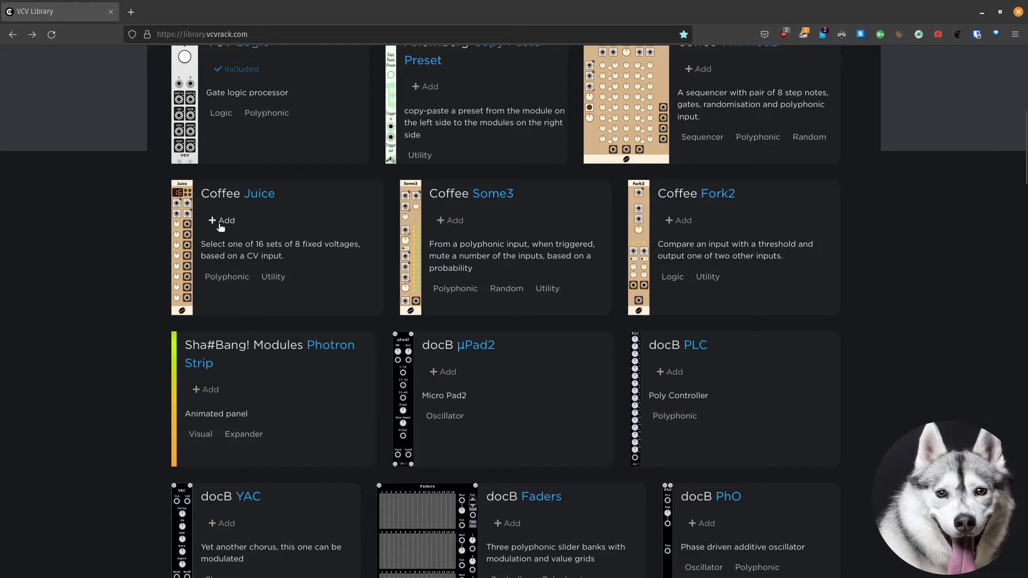
- Switch back to VCV Rack, download the Autodafe plugin update from the library, and acknowledge the relaunch notice
{"action": "key", "text": "alt+Tab"}
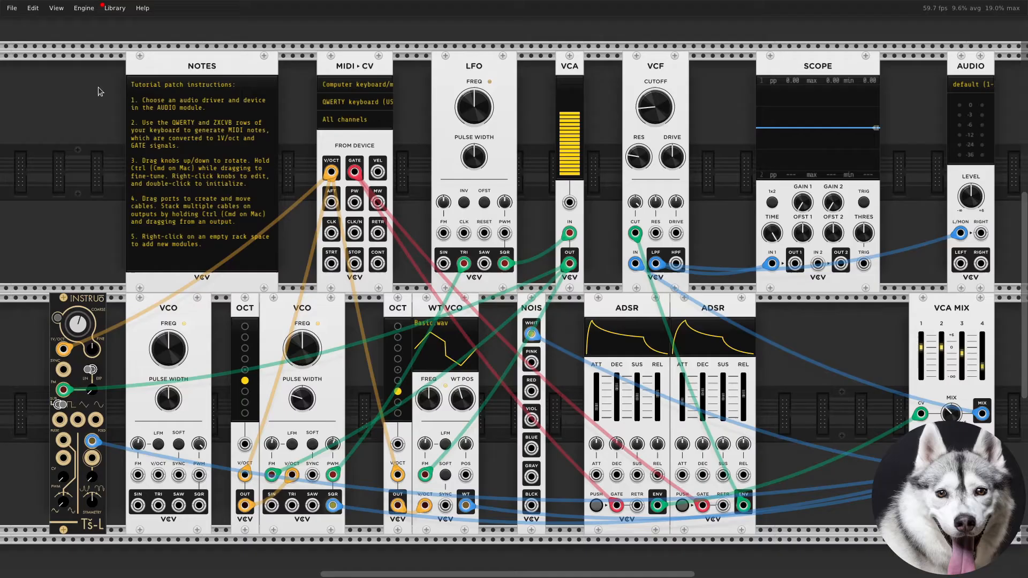
{"action": "left_click", "coordinate": [115, 8]}
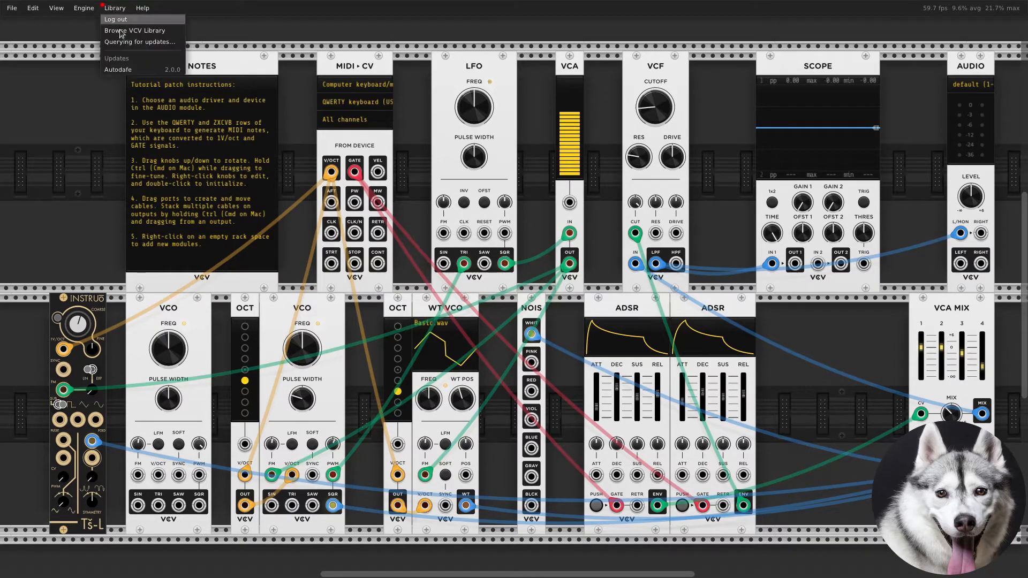
{"action": "left_click", "coordinate": [137, 71]}
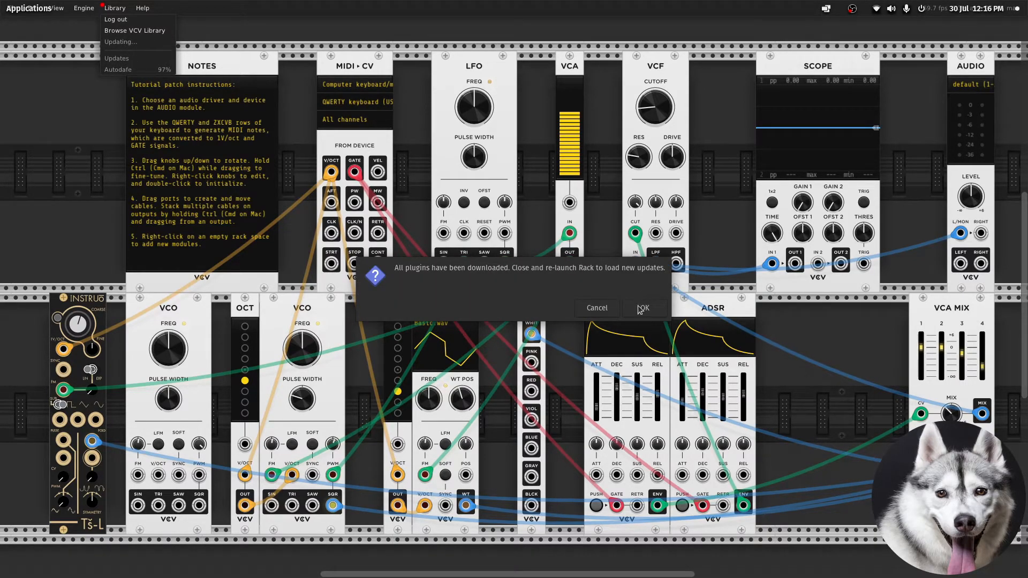
{"action": "left_click", "coordinate": [641, 310]}
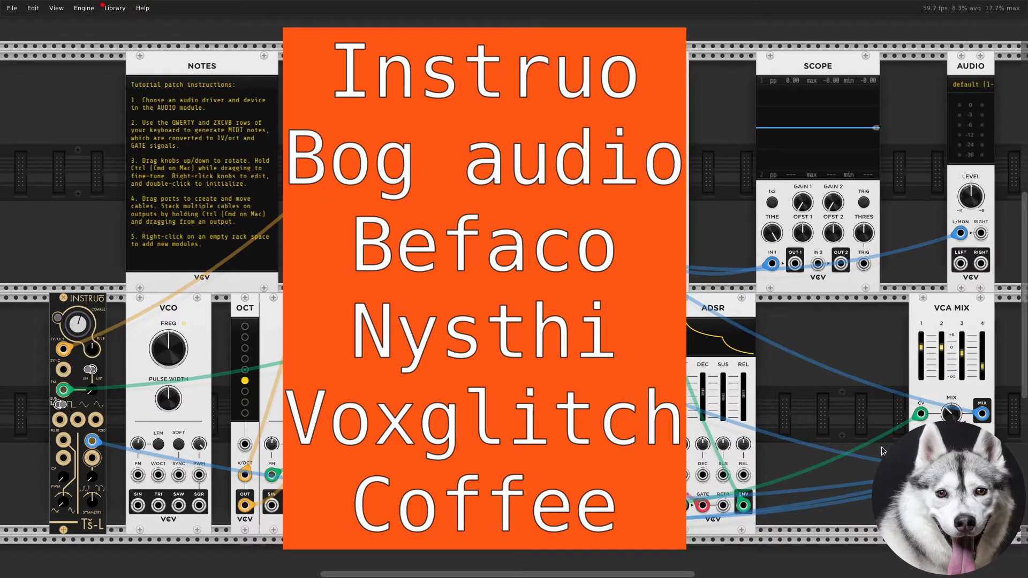
- Look through the installed modules in the module browser without adding any
{"action": "right_click", "coordinate": [114, 271]}
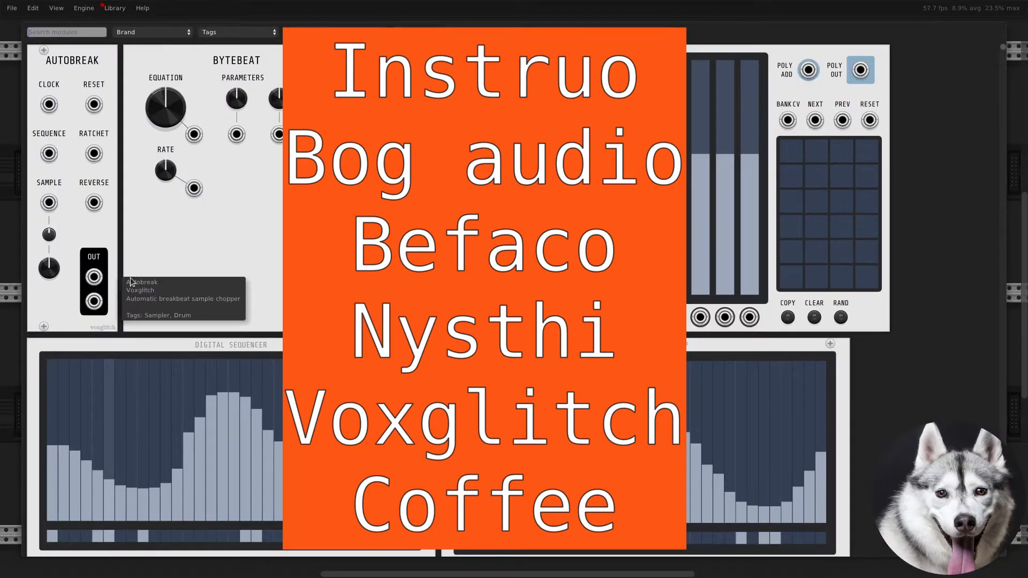
{"action": "left_click_drag", "start_coordinate": [1004, 56], "coordinate": [1012, 117]}
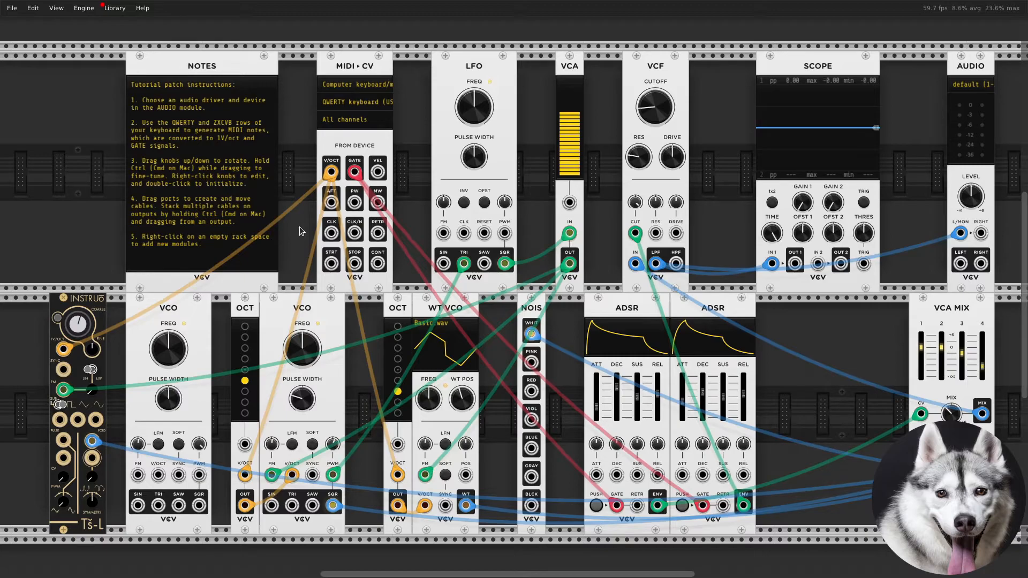
- Play notes while repatching Tš-L's output cable through its waveform outputs to the third one, and move the second VCO's output cable to SAW
{"action": "key", "text": "z"}
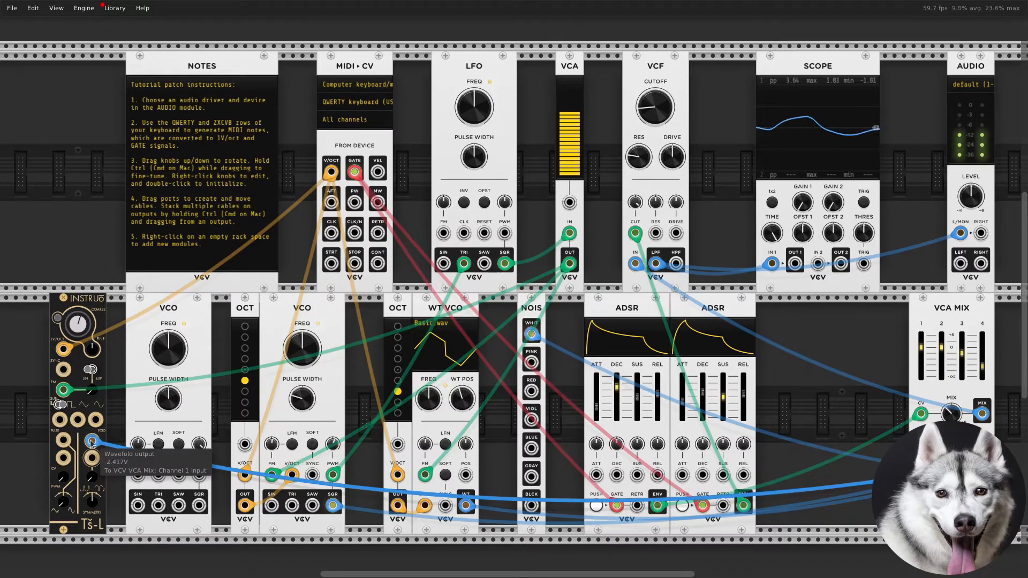
{"action": "left_click_drag", "start_coordinate": [91, 442], "coordinate": [77, 420]}
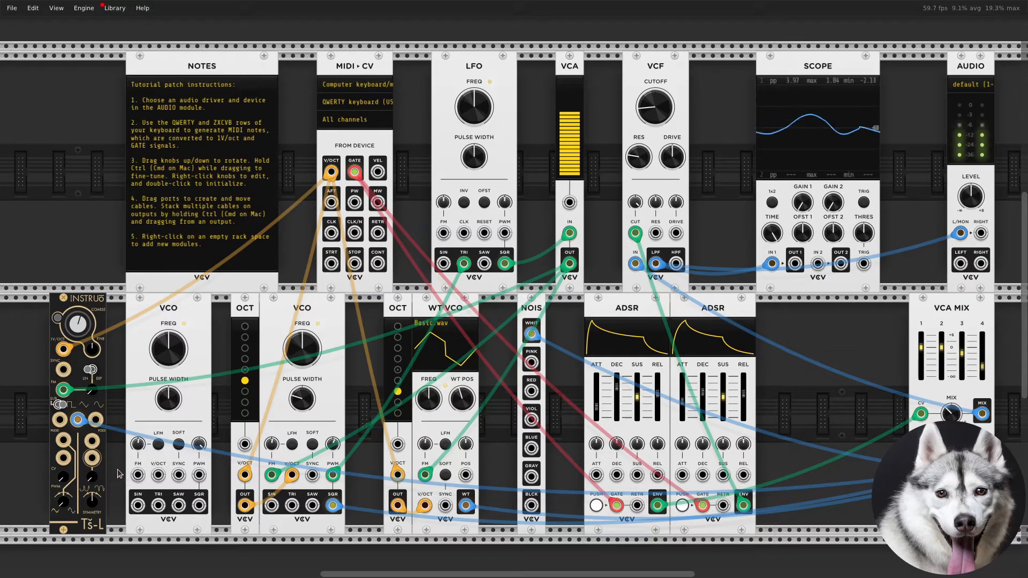
{"action": "left_click_drag", "start_coordinate": [77, 420], "coordinate": [60, 421]}
{"action": "key", "text": "z"}
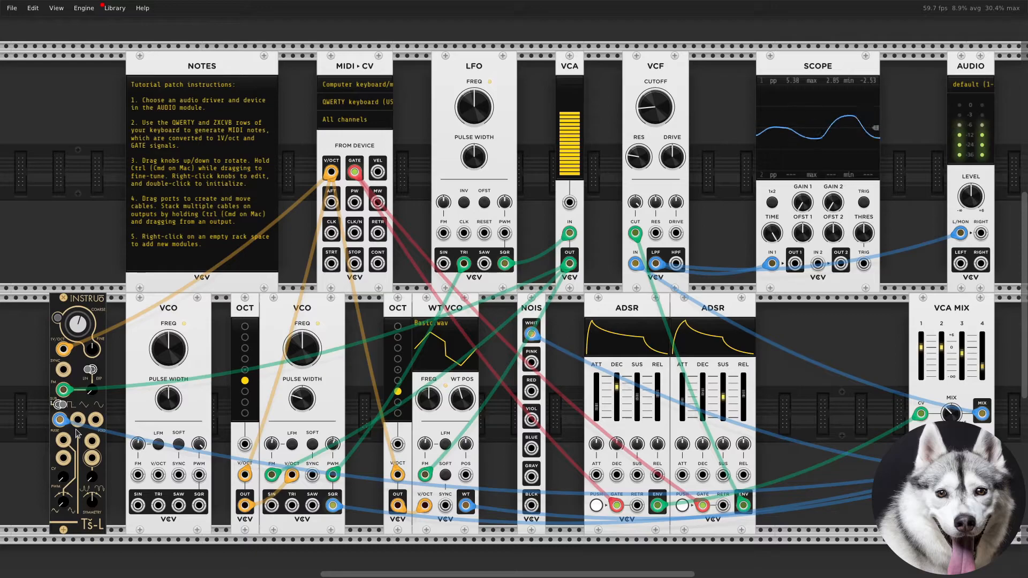
{"action": "left_click_drag", "start_coordinate": [332, 506], "coordinate": [312, 506]}
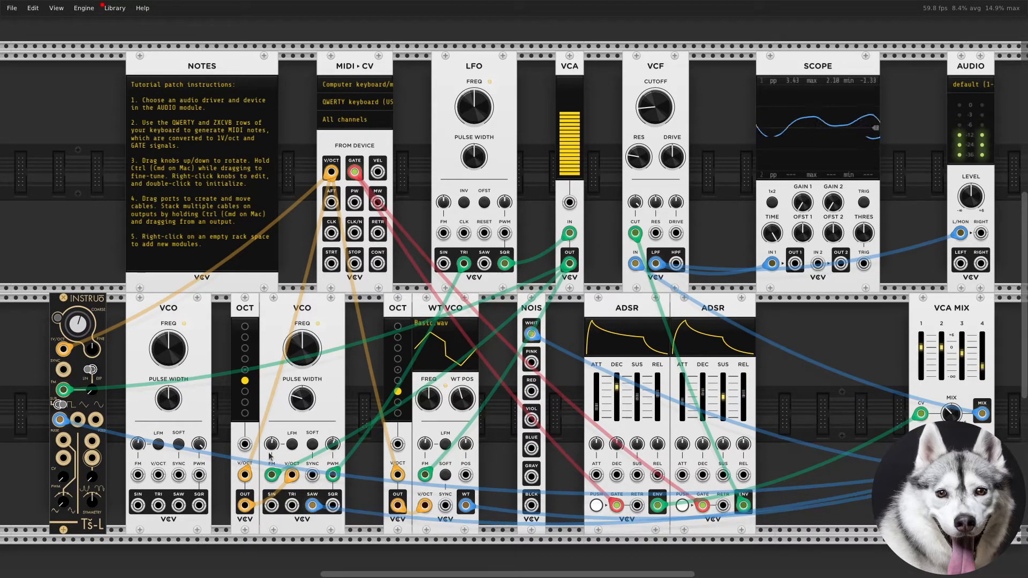
{"action": "left_click_drag", "start_coordinate": [59, 419], "coordinate": [96, 421]}
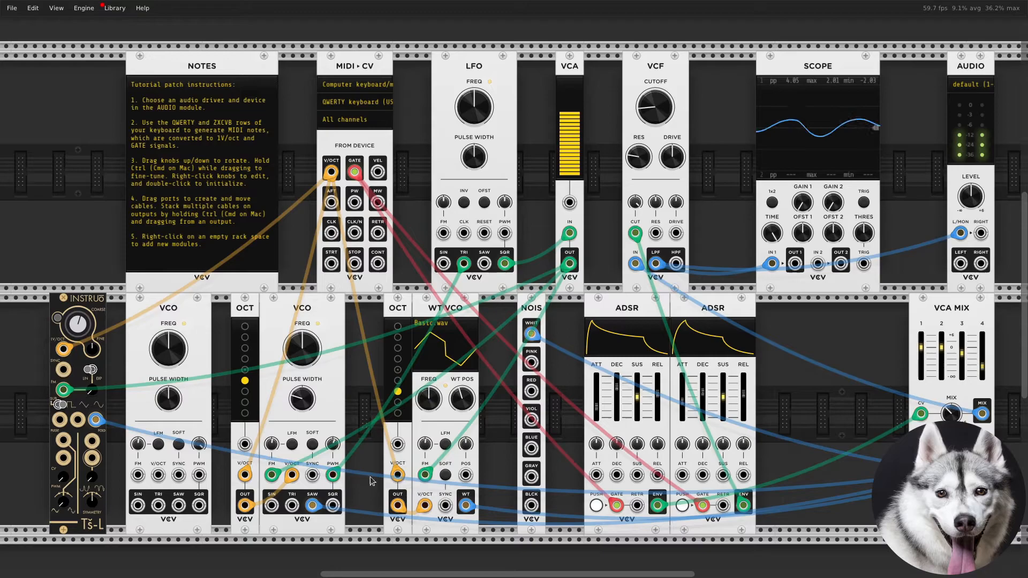
- Adjust WT VCO's wavetable position, move the second VCO's output cable to SIN, and play a note
{"action": "left_click_drag", "start_coordinate": [462, 399], "coordinate": [449, 427]}
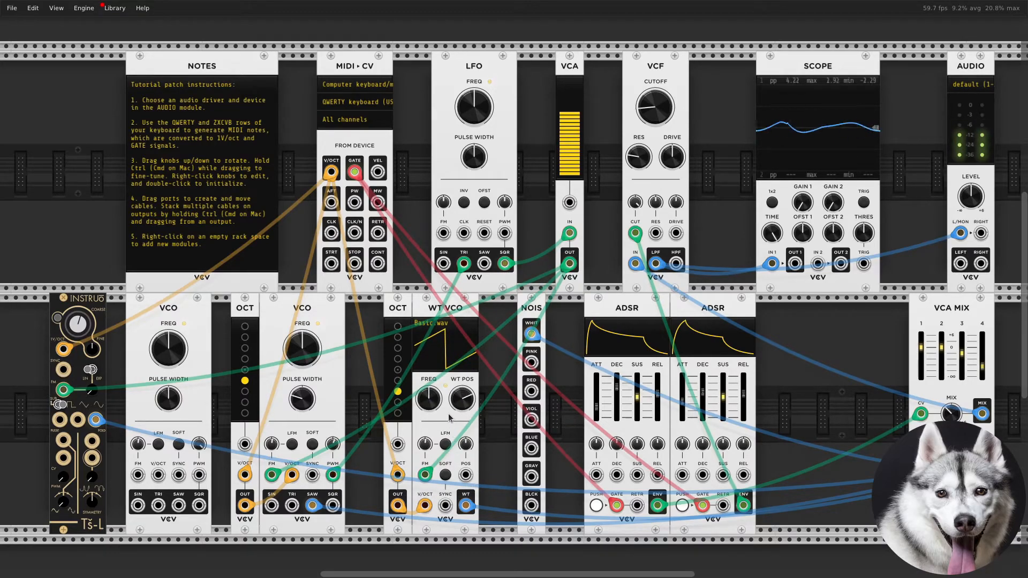
{"action": "left_click_drag", "start_coordinate": [312, 505], "coordinate": [271, 506]}
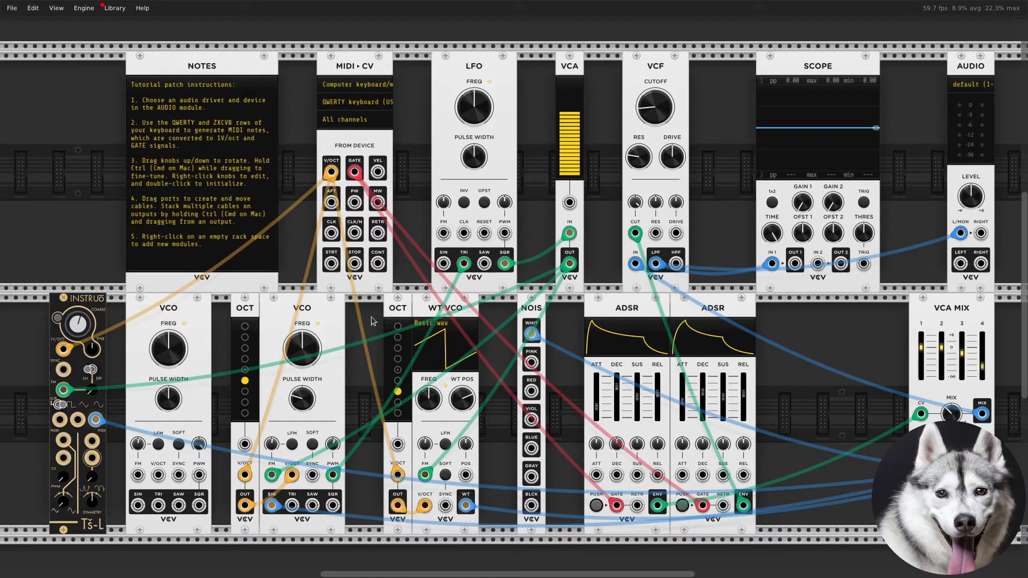
{"action": "key", "text": "z"}
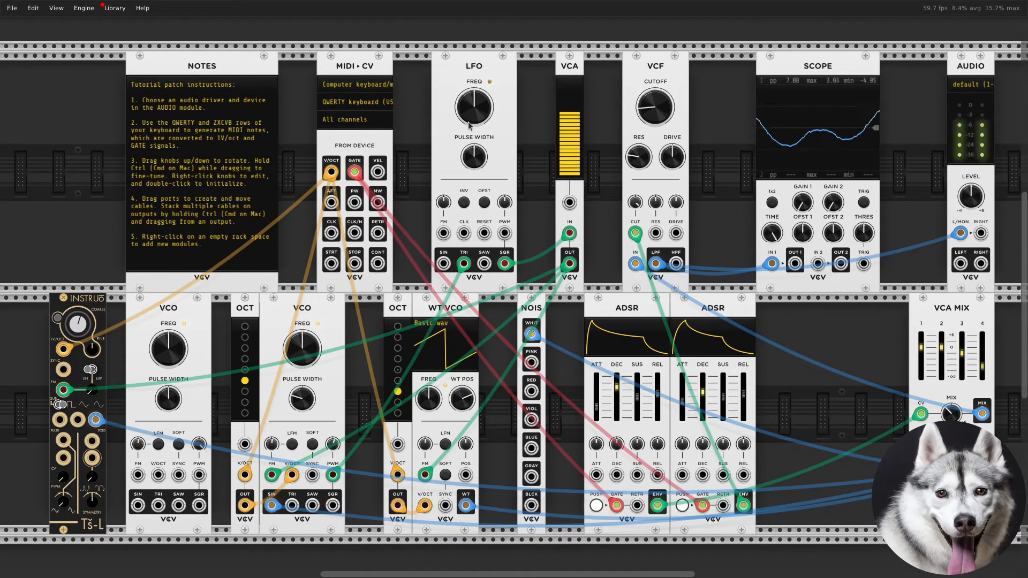
- Raise the VCA level and LFO frequency, and repatch the LFO so SQR feeds the second VCO's PWM and SIN feeds the VCA input
{"action": "left_click_drag", "start_coordinate": [464, 263], "coordinate": [443, 263]}
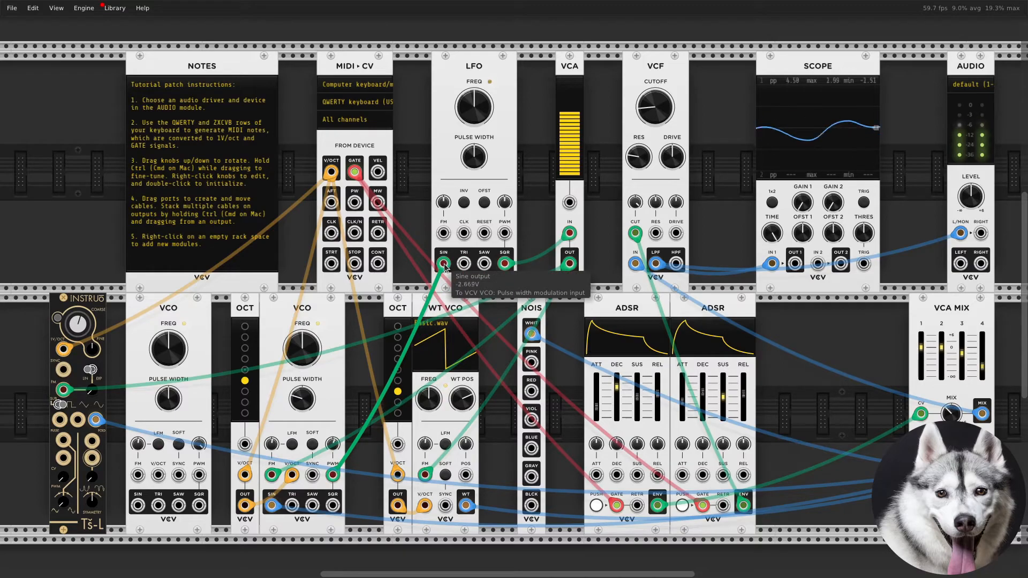
{"action": "mouse_move", "coordinate": [443, 263]}
{"action": "left_mouse_down"}
{"action": "mouse_move", "coordinate": [495, 265]}
{"action": "mouse_move", "coordinate": [464, 263]}
{"action": "left_mouse_up"}
{"action": "left_click_drag", "start_coordinate": [573, 158], "coordinate": [573, 138]}
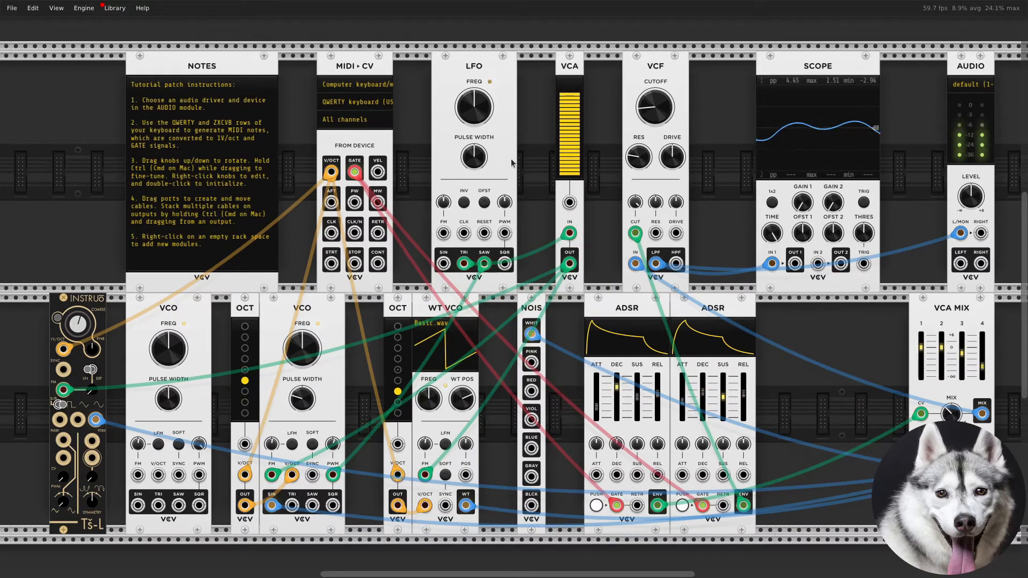
{"action": "left_click_drag", "start_coordinate": [474, 108], "coordinate": [474, 73]}
{"action": "left_click_drag", "start_coordinate": [485, 263], "coordinate": [504, 263]}
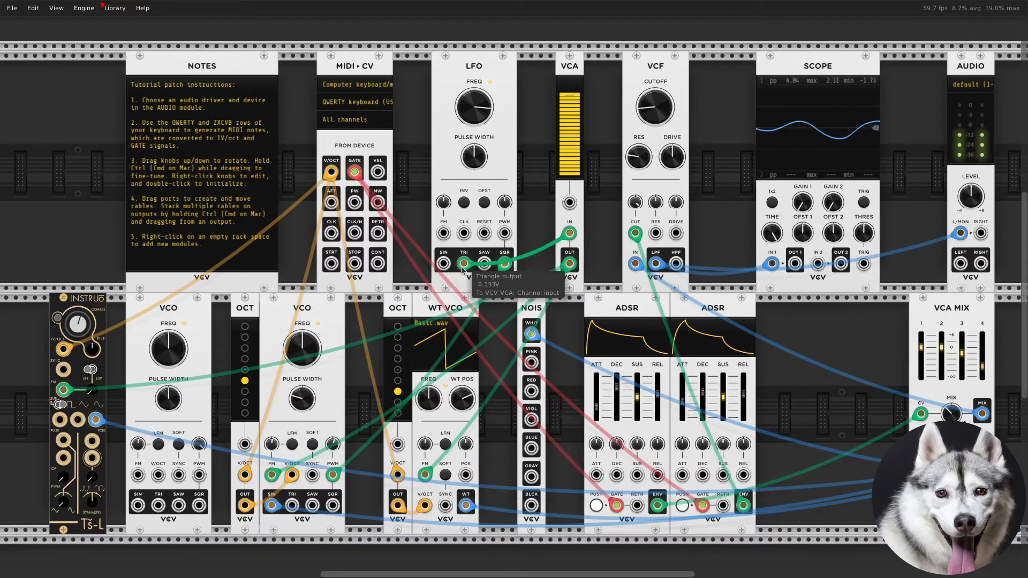
{"action": "left_click_drag", "start_coordinate": [462, 264], "coordinate": [439, 266]}
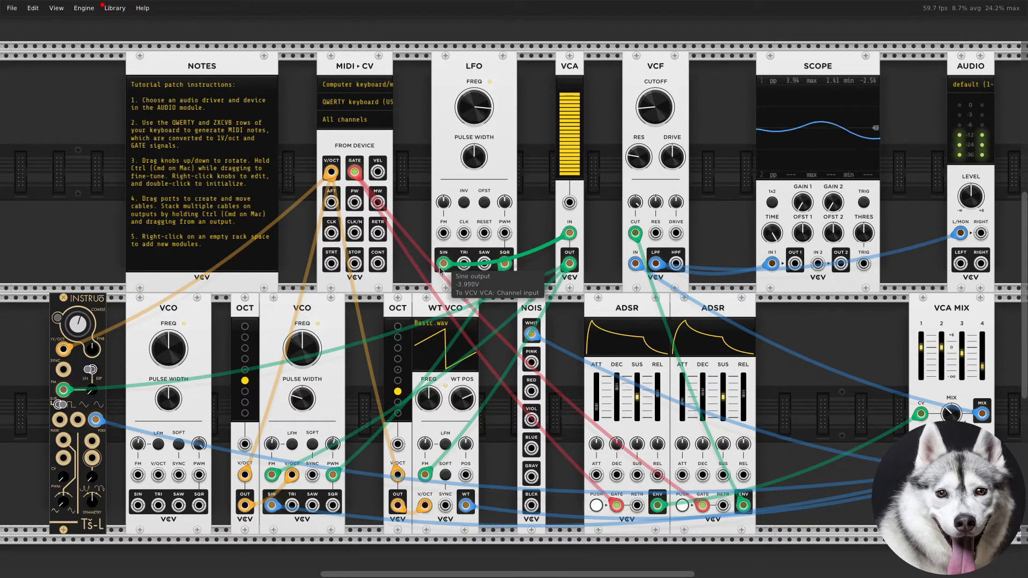
- Move the VCA beside the LFO, filter the module browser by the Delay tag, and add Chronoblob2
{"action": "left_click_drag", "start_coordinate": [577, 88], "coordinate": [566, 89]}
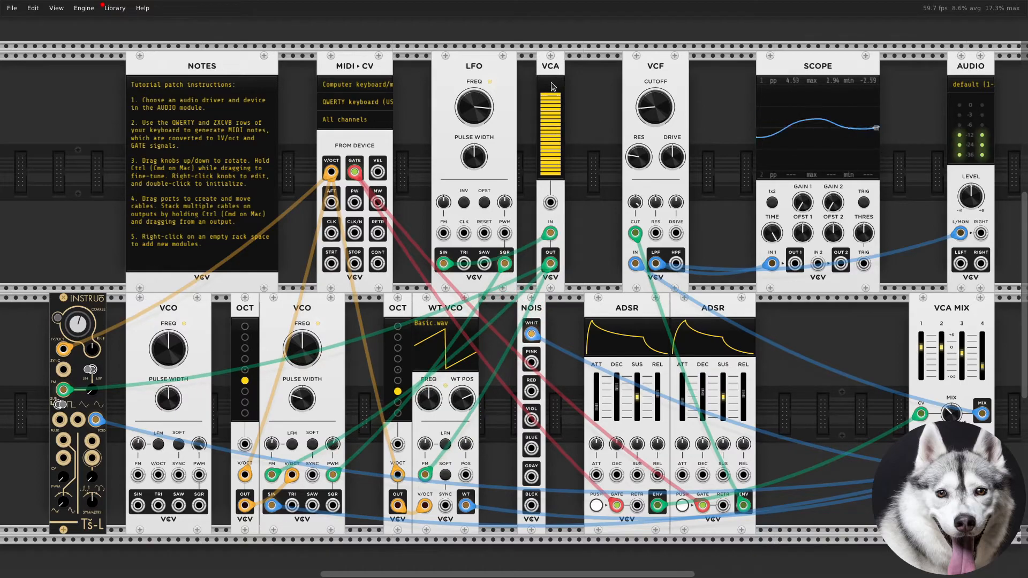
{"action": "right_click", "coordinate": [91, 270]}
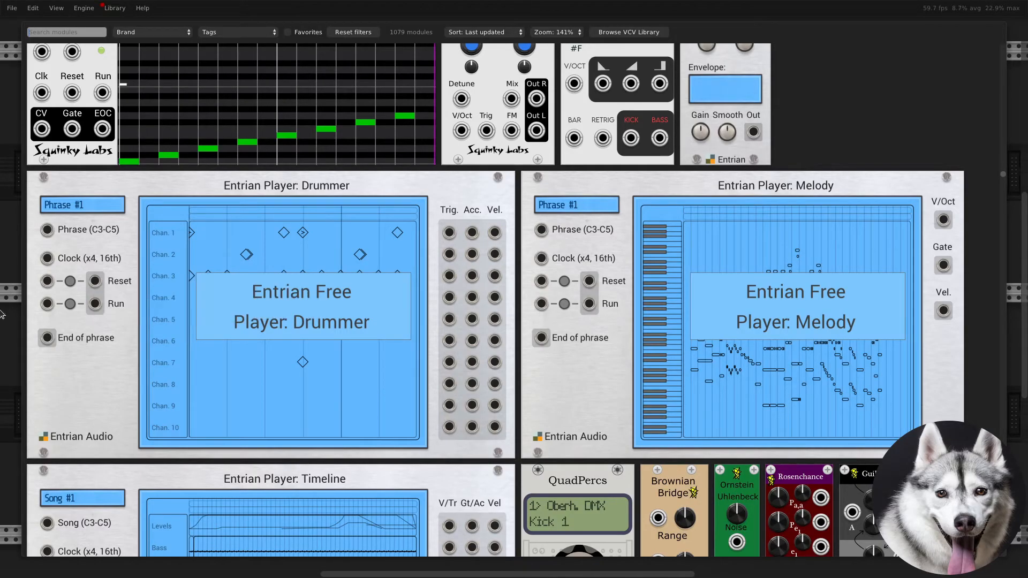
{"action": "left_click", "coordinate": [236, 32]}
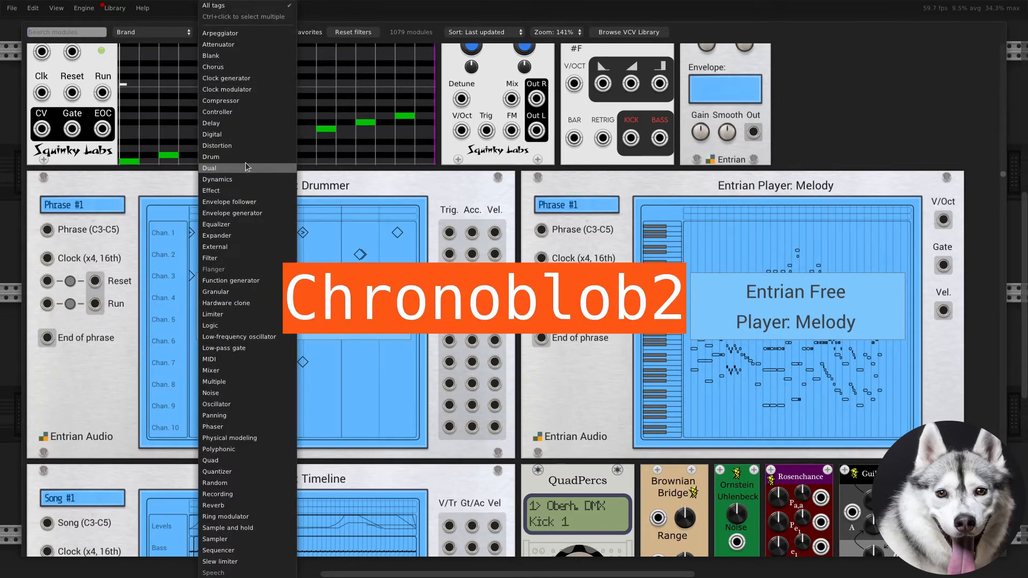
{"action": "left_click", "coordinate": [246, 123]}
{"action": "scroll", "coordinate": [251, 269], "scroll_direction": "down", "scroll_amount": 5}
{"action": "scroll", "coordinate": [251, 269], "scroll_direction": "down", "scroll_amount": 5}
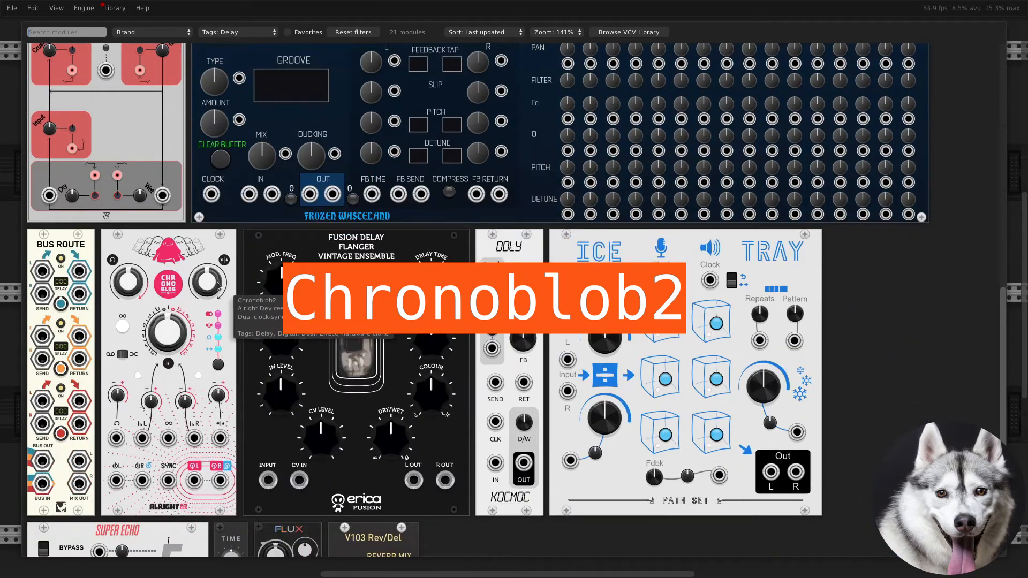
{"action": "left_click", "coordinate": [172, 257]}
- Fit Chronoblob2 between the VCF and Scope, patch VCF's LPF into its left input and its left output to Scope and Audio, and play a note
{"action": "left_click_drag", "start_coordinate": [641, 74], "coordinate": [569, 80]}
{"action": "left_click_drag", "start_coordinate": [74, 62], "coordinate": [694, 67]}
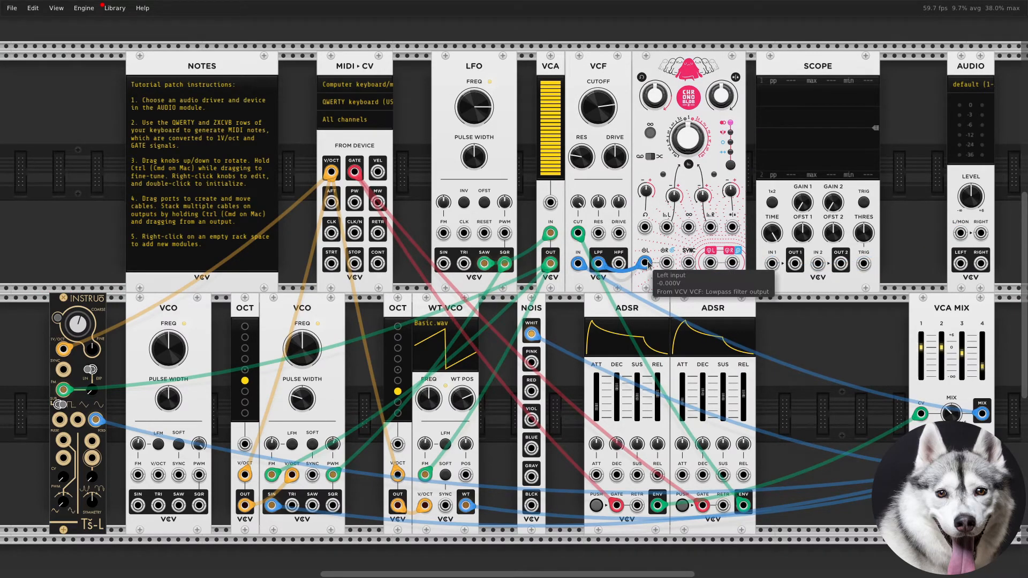
{"action": "mouse_move", "coordinate": [644, 262]}
{"action": "left_mouse_down"}
{"action": "mouse_move", "coordinate": [935, 275]}
{"action": "mouse_move", "coordinate": [961, 234]}
{"action": "left_mouse_up"}
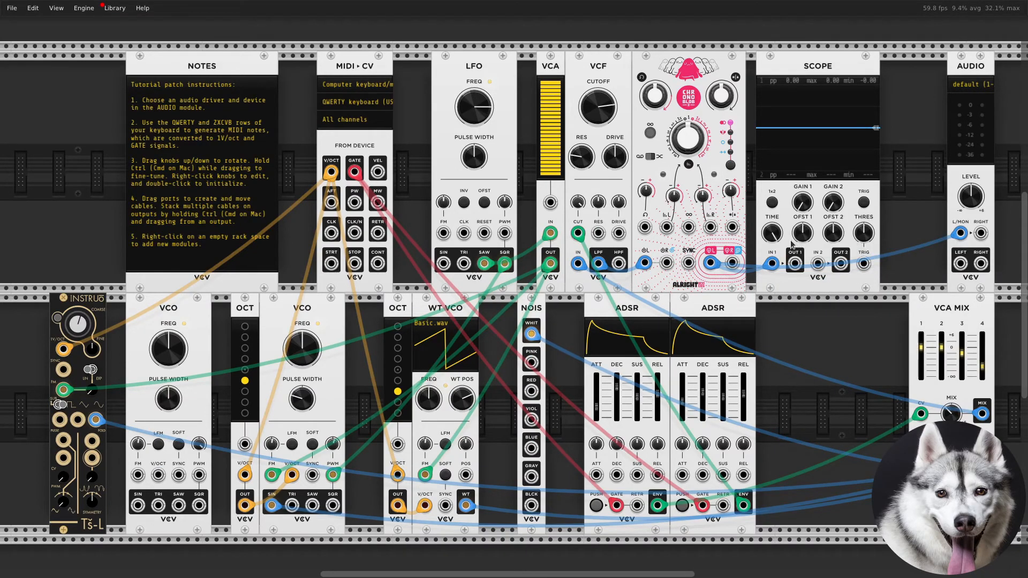
{"action": "key", "text": "z"}
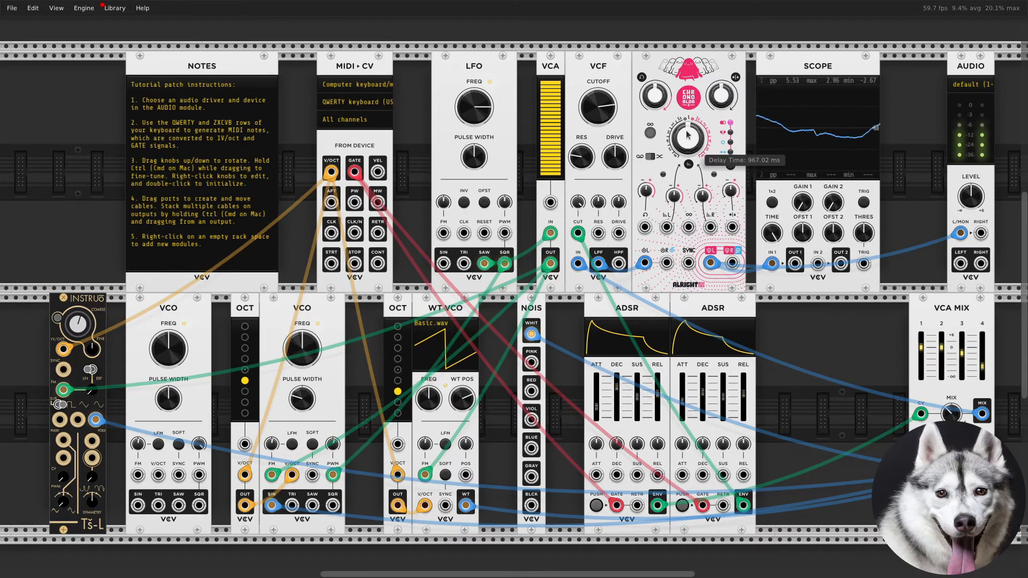
- Play notes while adjusting Chronoblob2's feedback and dry/wet mix, and set its delay time to about 1224 ms
{"action": "left_click_drag", "start_coordinate": [655, 96], "coordinate": [655, 88]}
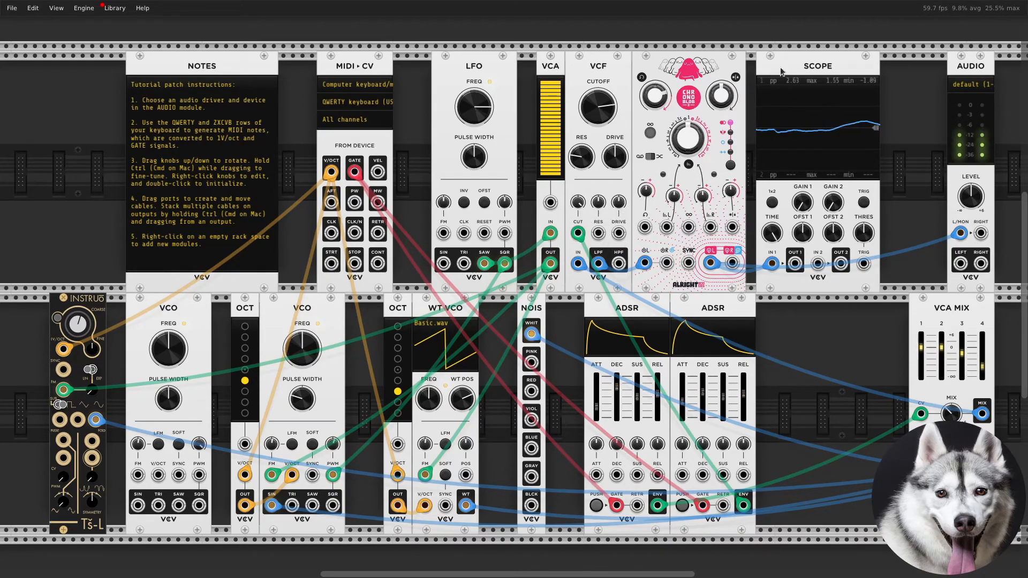
{"action": "scroll", "coordinate": [722, 95], "scroll_direction": "down", "scroll_amount": 1}
{"action": "left_click_drag", "start_coordinate": [721, 96], "coordinate": [722, 122]}
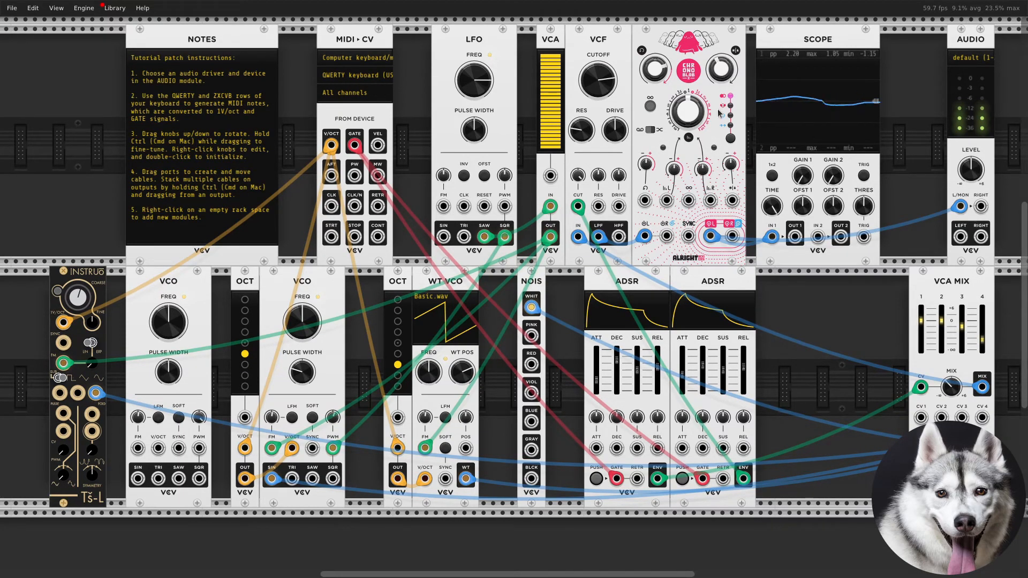
{"action": "scroll", "coordinate": [722, 114], "scroll_direction": "up", "scroll_amount": 1}
{"action": "key", "text": "z"}
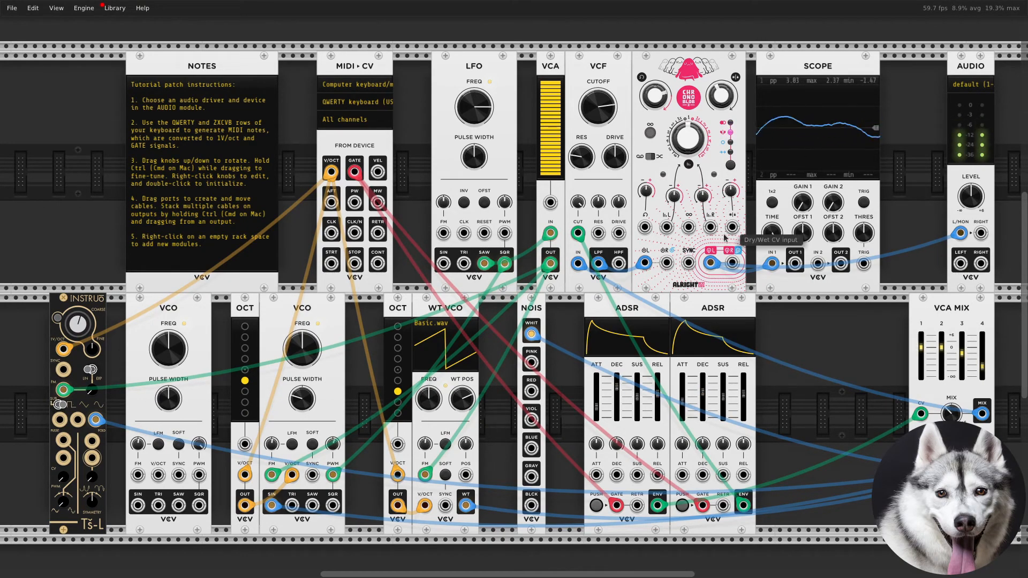
{"action": "key", "text": "z"}
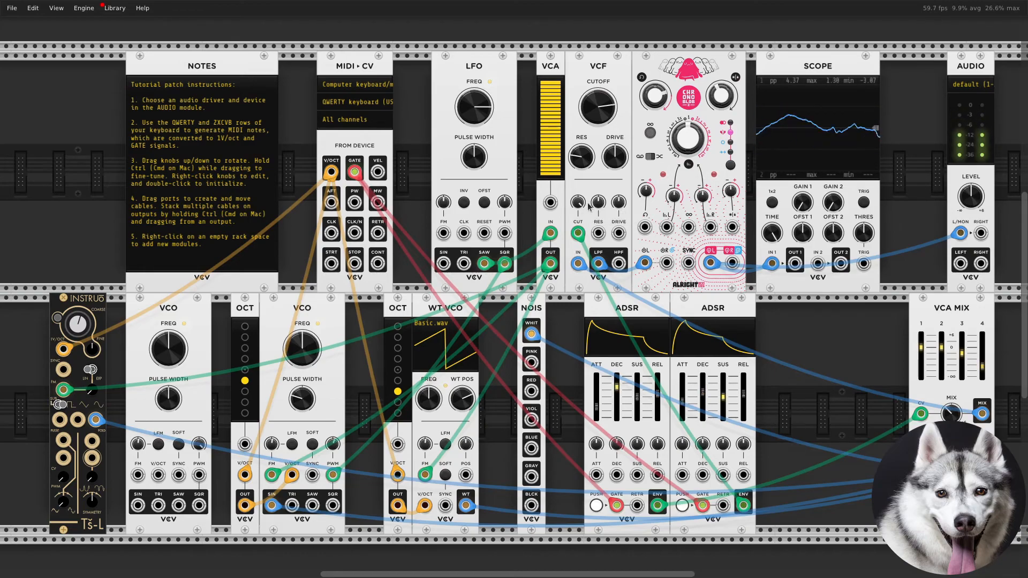
{"action": "left_click_drag", "start_coordinate": [658, 99], "coordinate": [657, 114]}
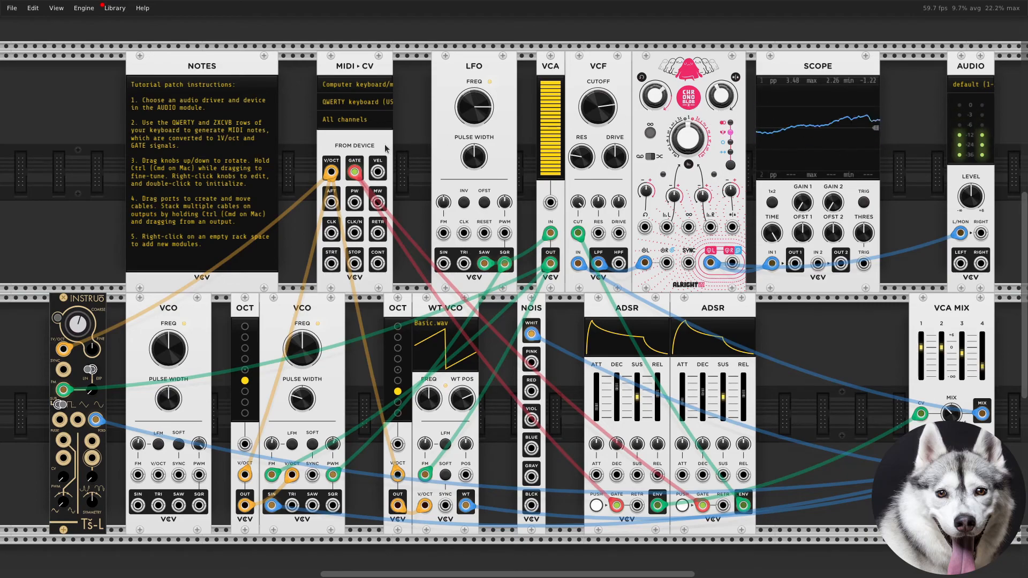
{"action": "left_click_drag", "start_coordinate": [697, 129], "coordinate": [689, 138]}
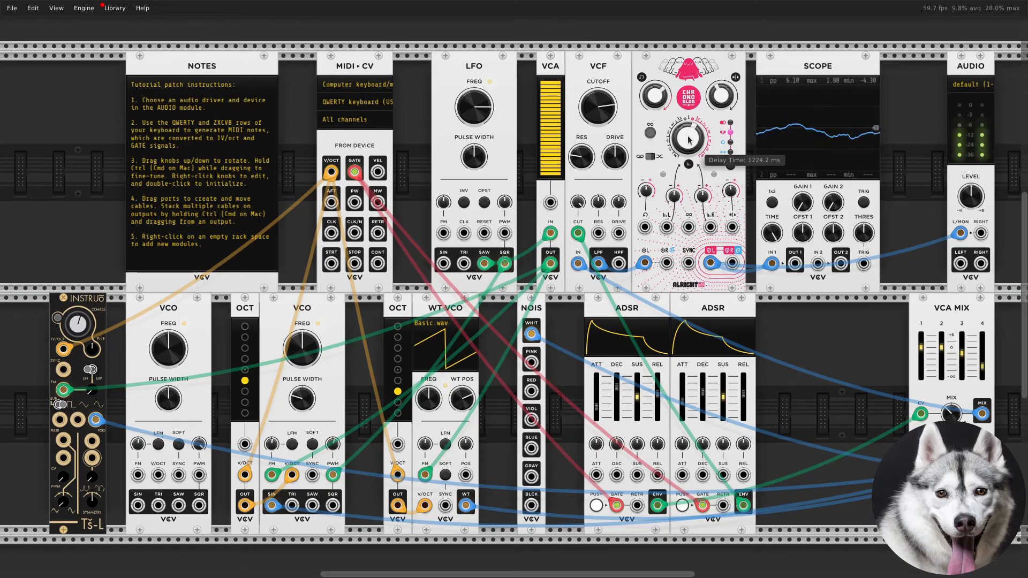